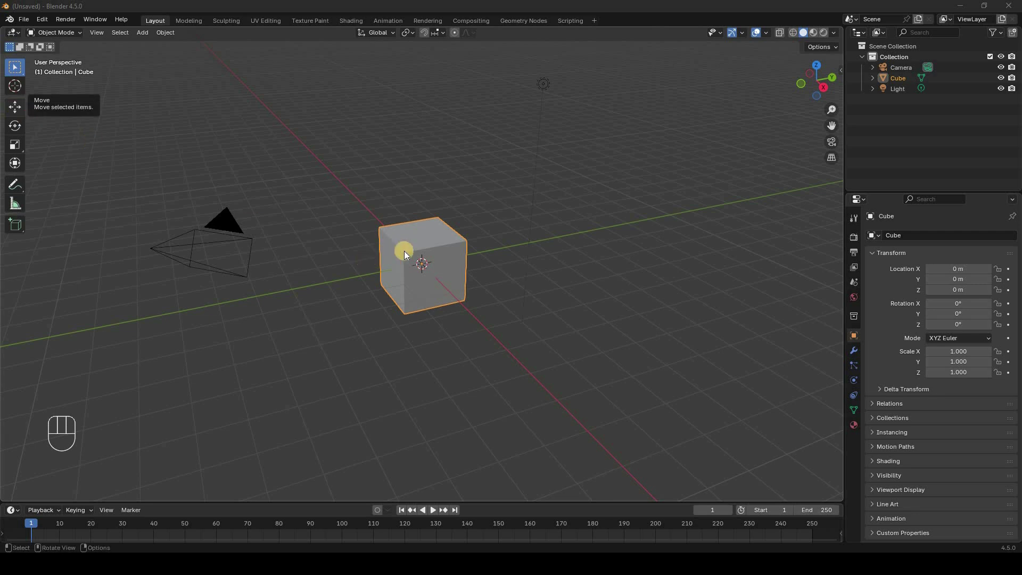
Step: Try moving the cube and rotating it about the Y axis with the transform gizmos, undoing each change
{"action": "left_click_drag", "start_coordinate": [422, 267], "coordinate": [349, 250]}
{"action": "key", "text": "ctrl+z"}
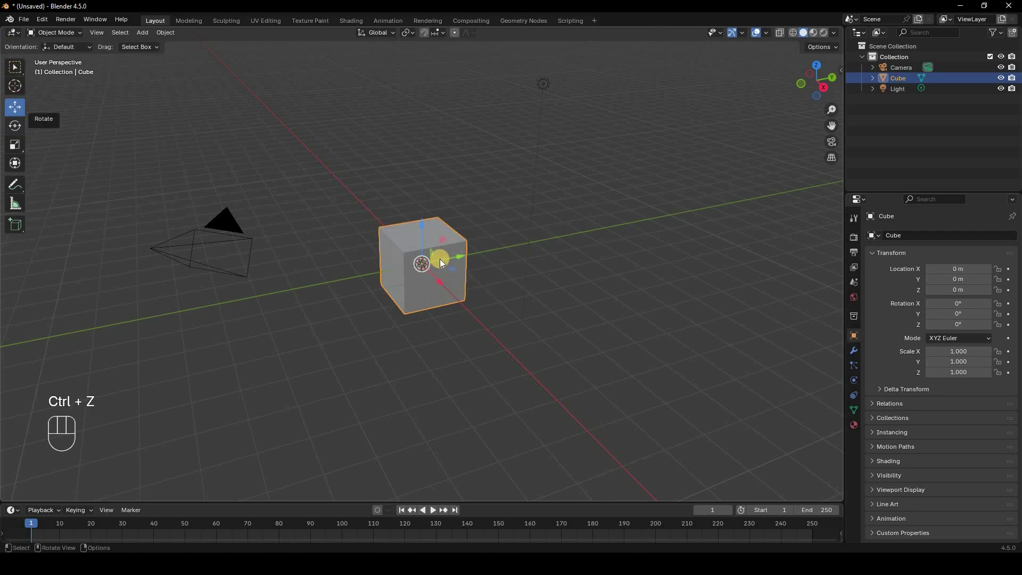
{"action": "left_click_drag", "start_coordinate": [439, 261], "coordinate": [379, 256]}
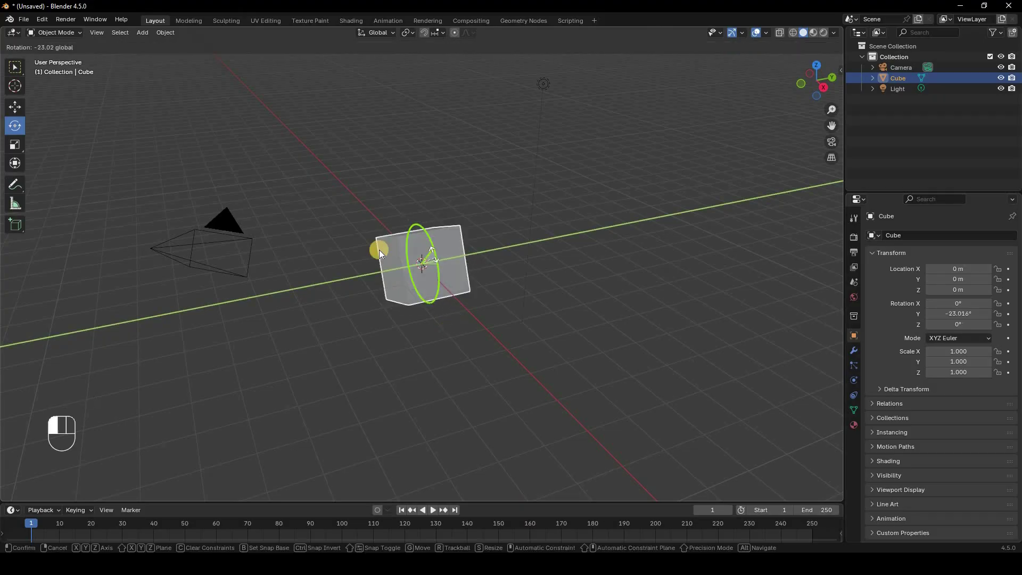
{"action": "key", "text": "ctrl+z"}
Step: Try stretching the cube to a scale of about 2.72 along Y with the Scale gizmo, and undo it
{"action": "left_click", "coordinate": [17, 148]}
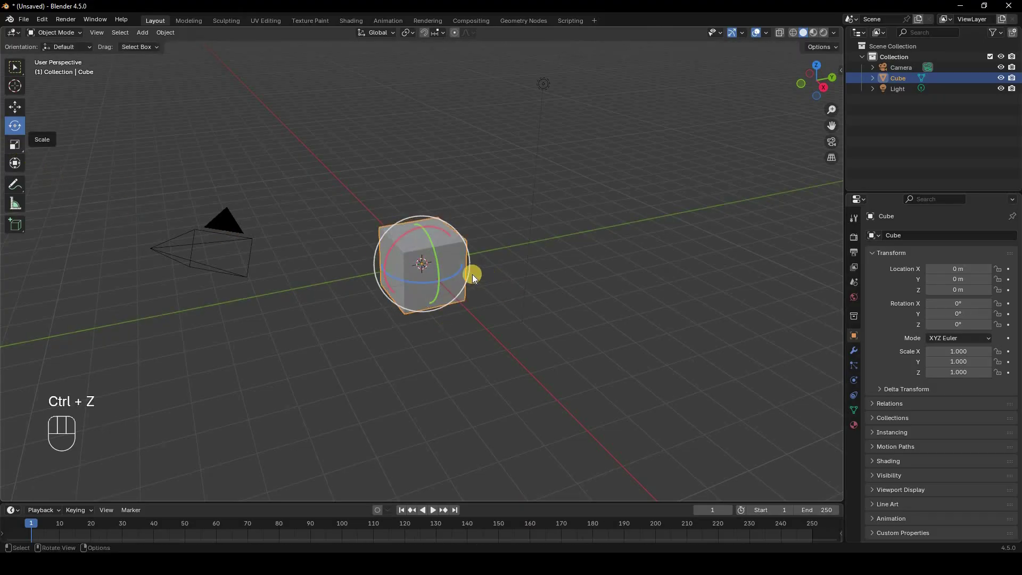
{"action": "left_click_drag", "start_coordinate": [458, 257], "coordinate": [529, 237]}
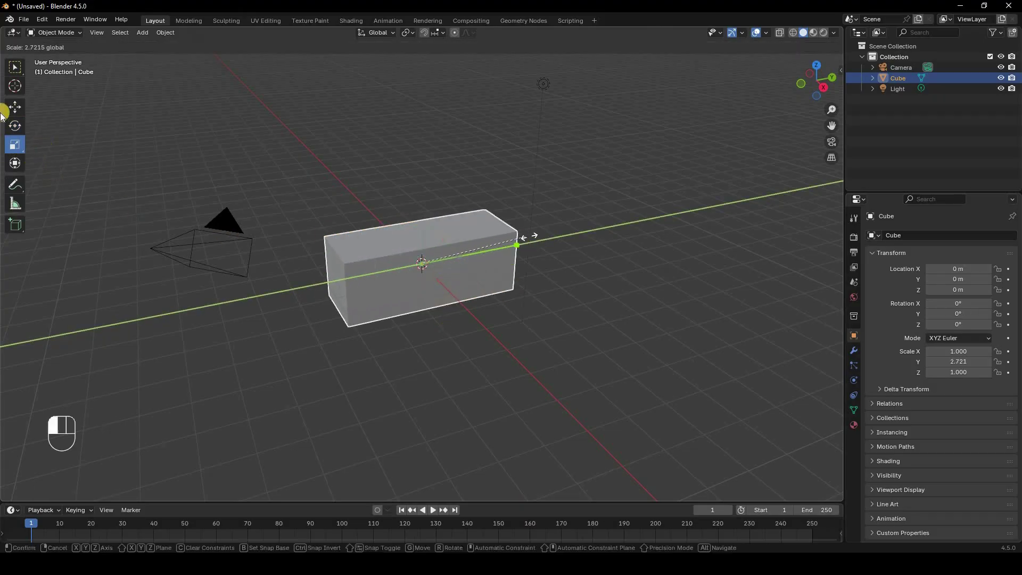
{"action": "key", "text": "ctrl+z"}
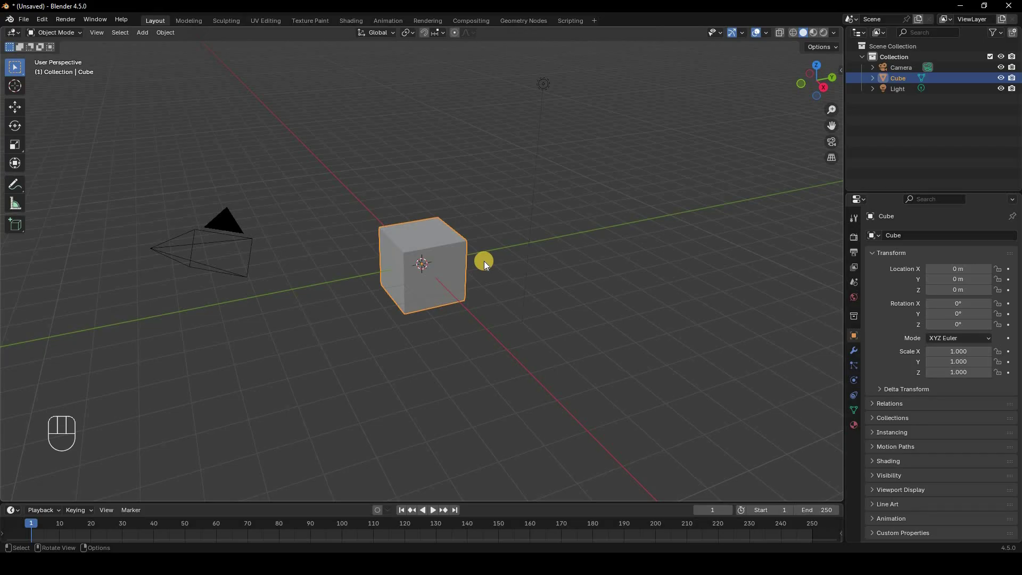
Step: Try moving the cube freely in the viewport twice, cancelling each move
{"action": "key", "text": "g"}
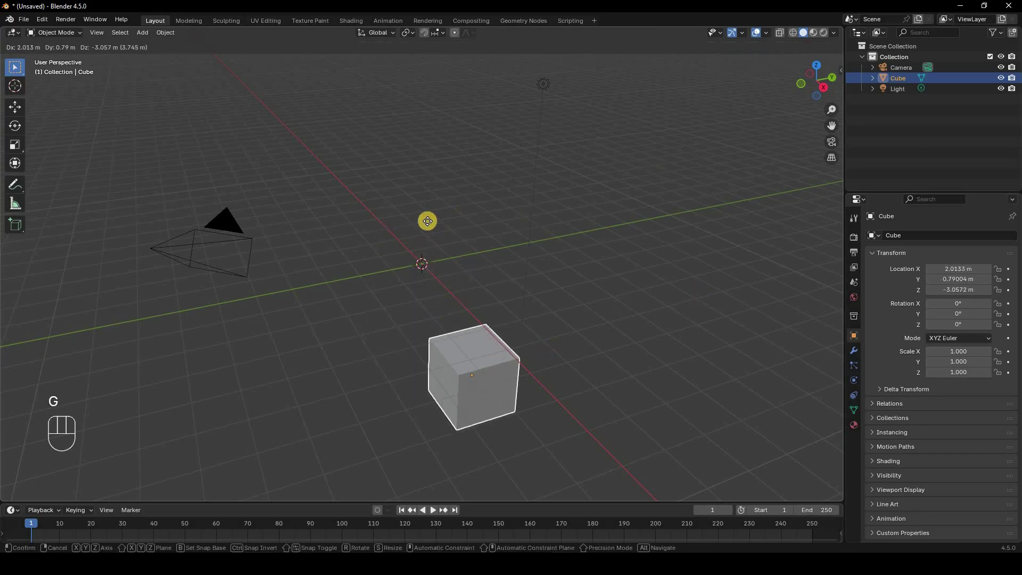
{"action": "right_click", "coordinate": [941, 273]}
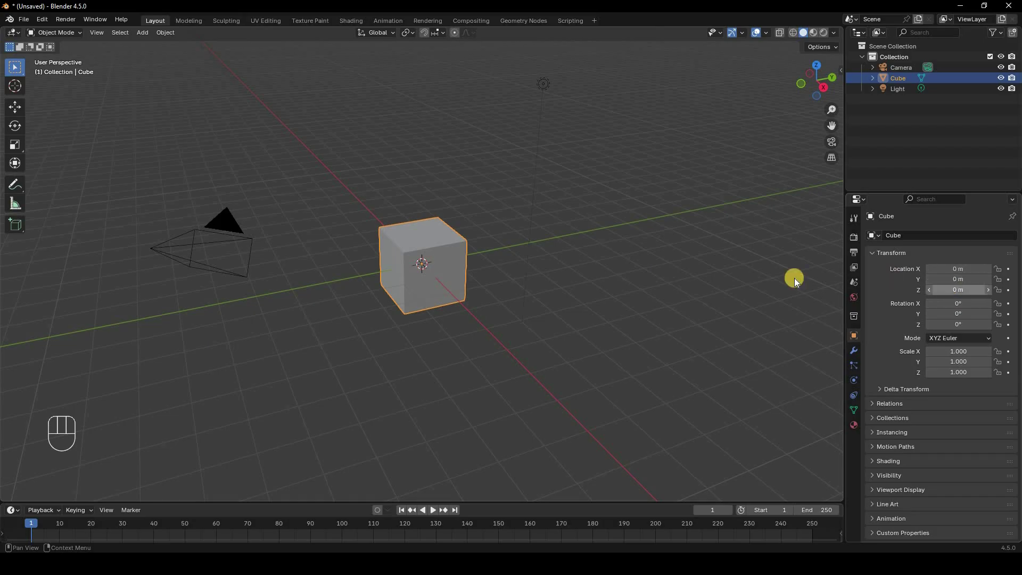
{"action": "key", "text": "g"}
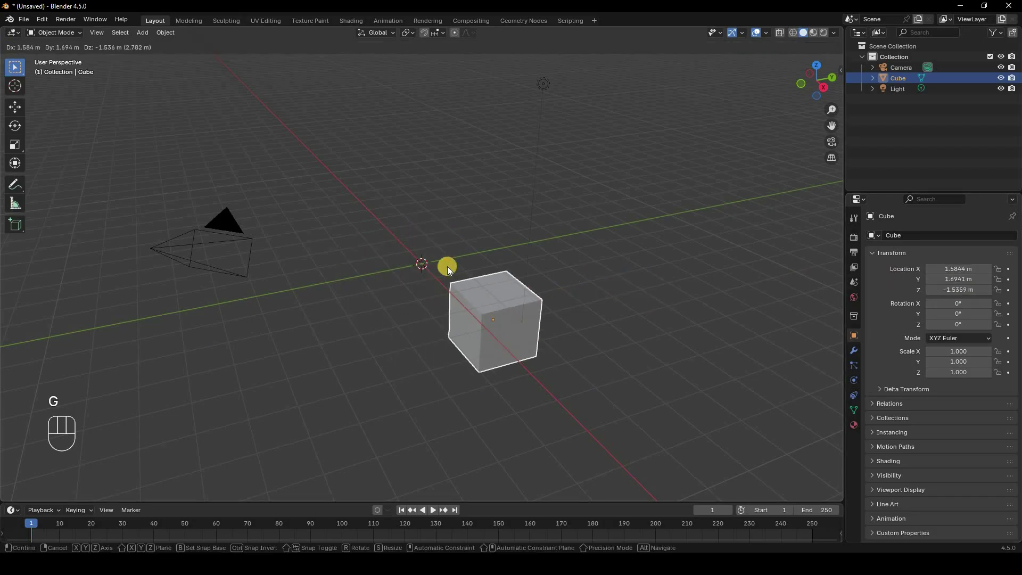
{"action": "right_click", "coordinate": [419, 265]}
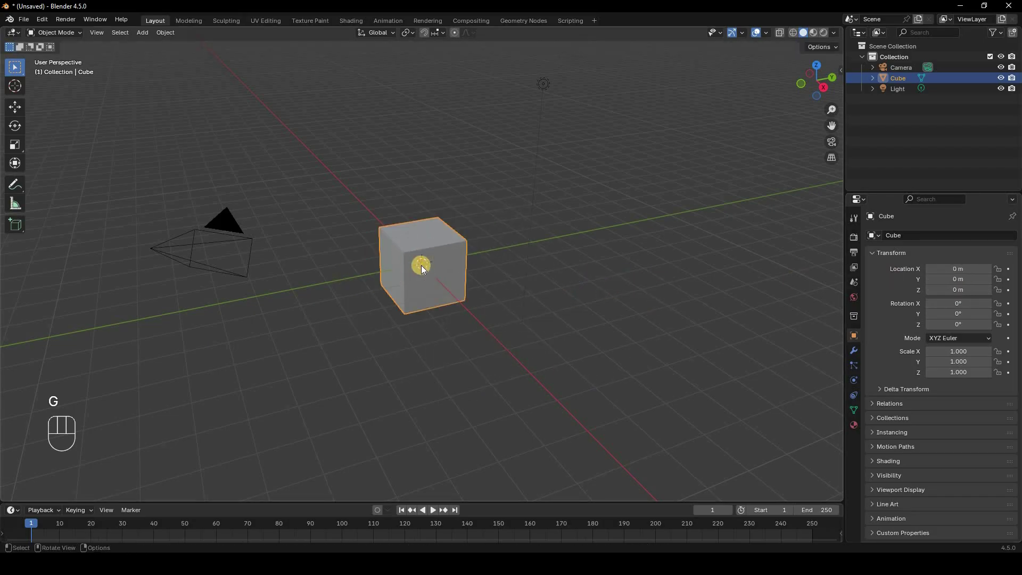
Step: Hide the 3D Cursor in the viewport overlays
{"action": "left_click", "coordinate": [766, 32]}
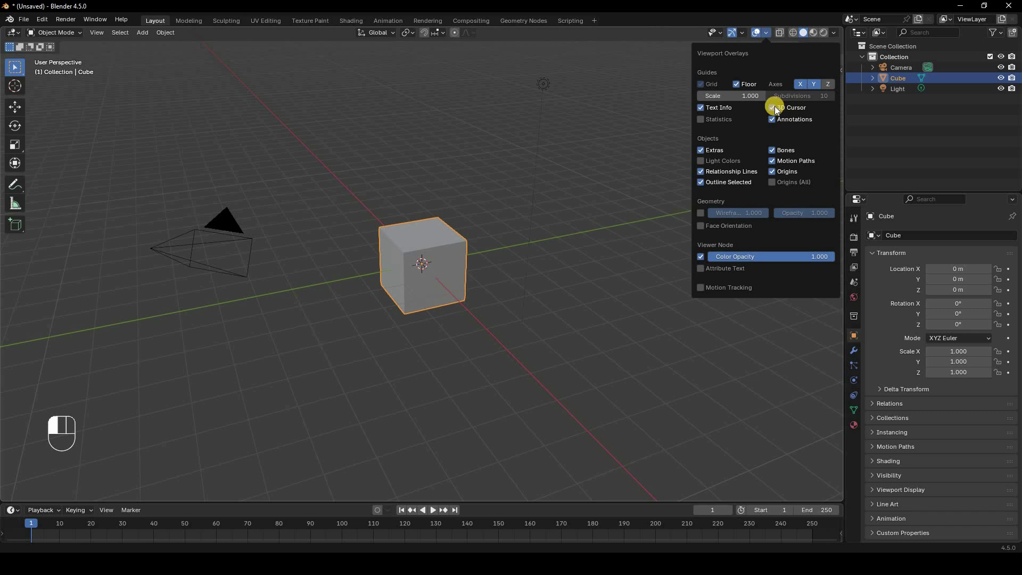
{"action": "left_click", "coordinate": [424, 266]}
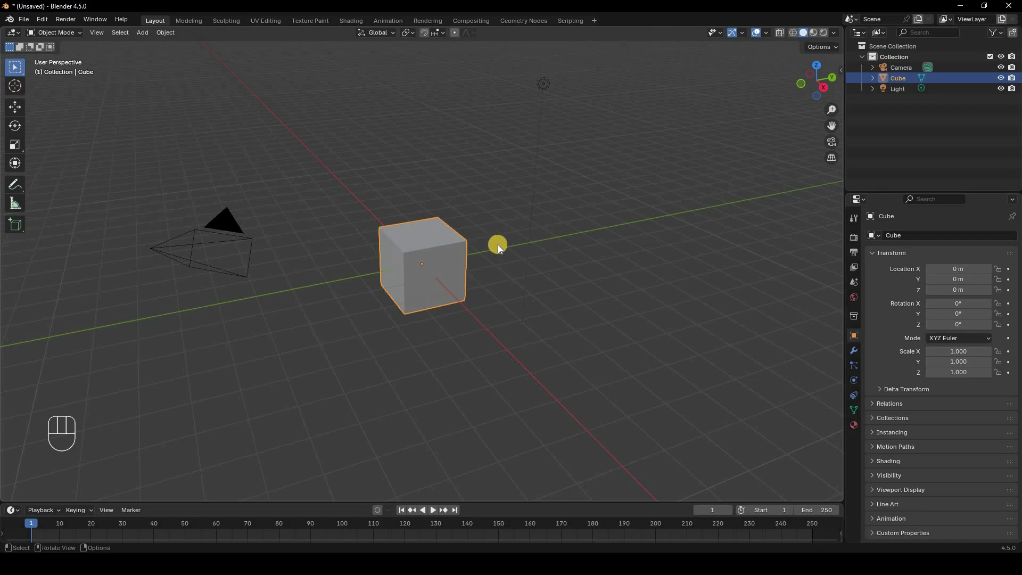
Step: Duplicate the cube and move the copy about 3.59 m along the Y axis
{"action": "key", "text": "shift+d"}
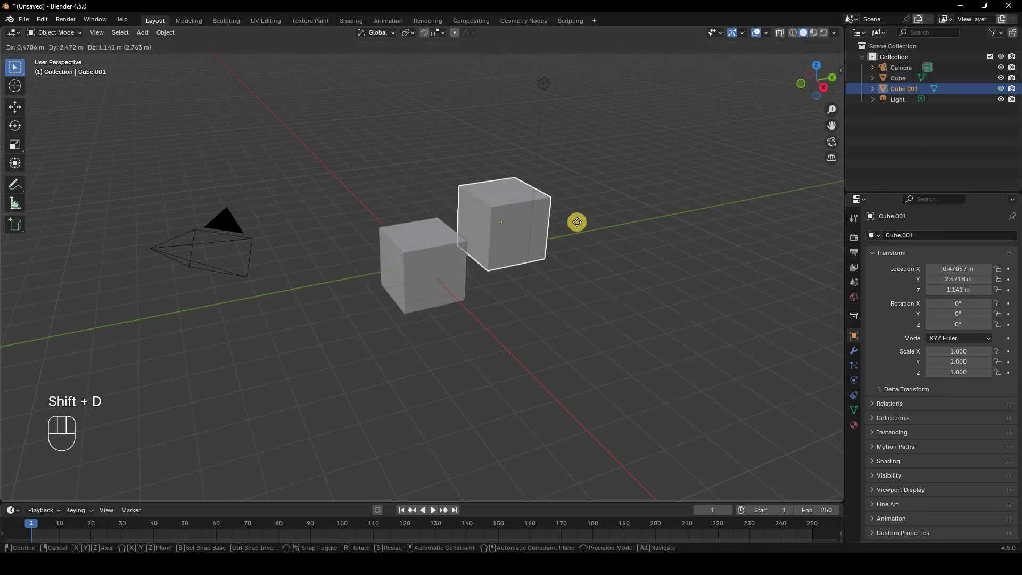
{"action": "right_click", "coordinate": [627, 205]}
{"action": "key", "text": "g"}
{"action": "key", "text": "y"}
{"action": "left_click", "coordinate": [606, 247]}
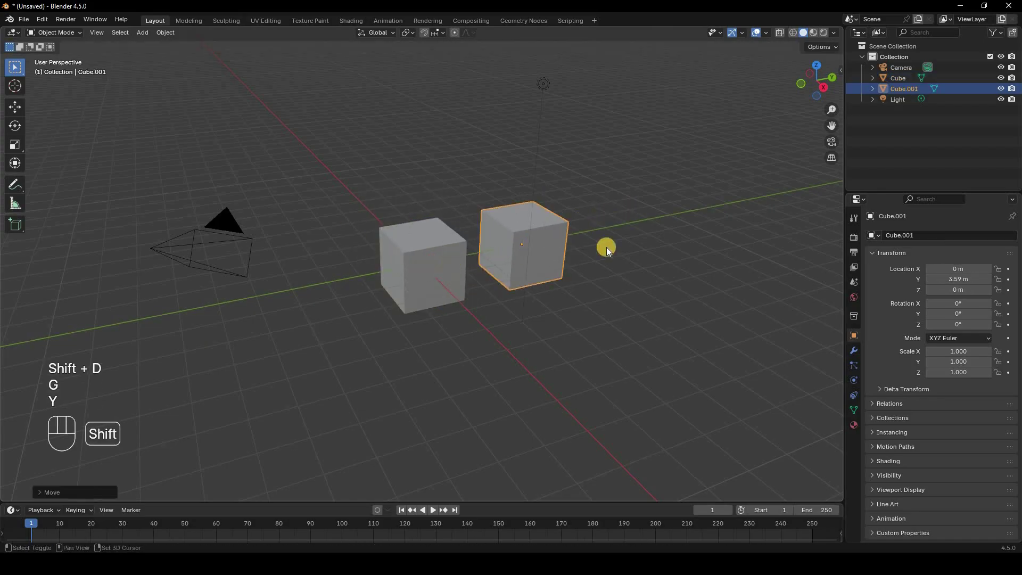
Step: Try moving both cubes together, cancel the move, and select only the original cube
{"action": "left_click", "coordinate": [431, 276], "text": "shift"}
{"action": "key", "text": "g"}
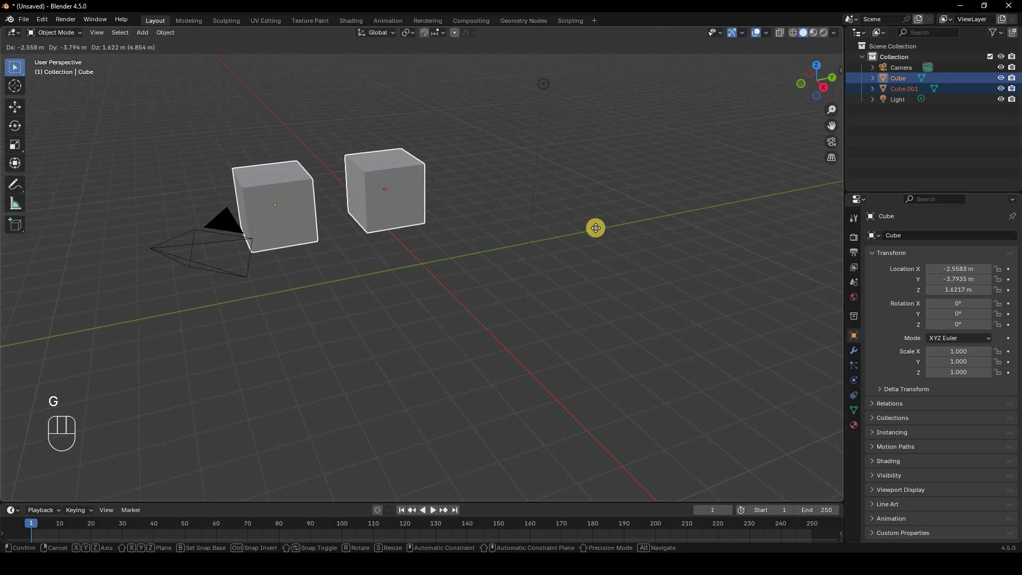
{"action": "right_click", "coordinate": [450, 262]}
{"action": "left_click", "coordinate": [450, 263]}
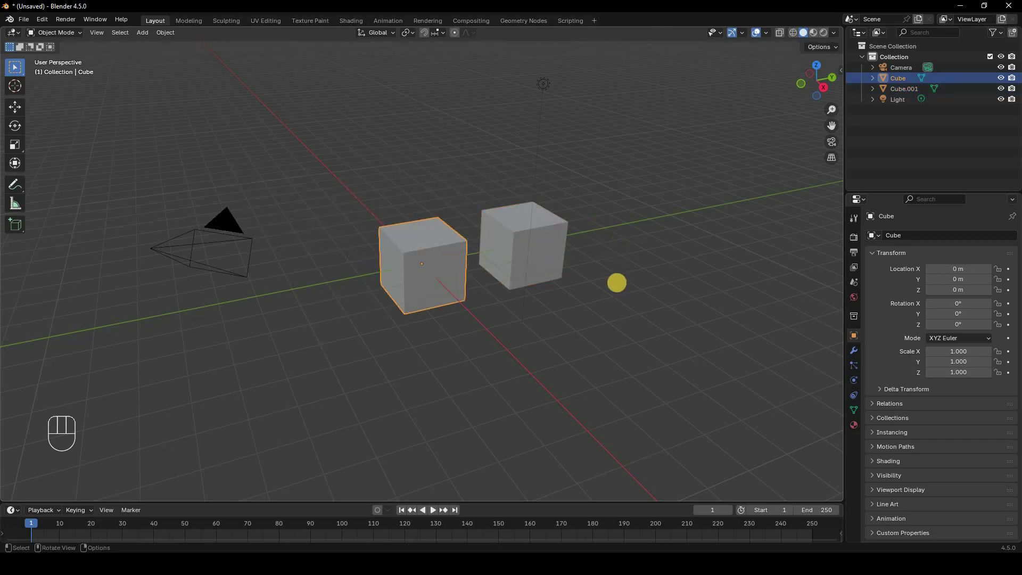
Step: Try rotating the original cube freely and through its Y rotation value, and set Rotation Y back to 0
{"action": "key", "text": "r"}
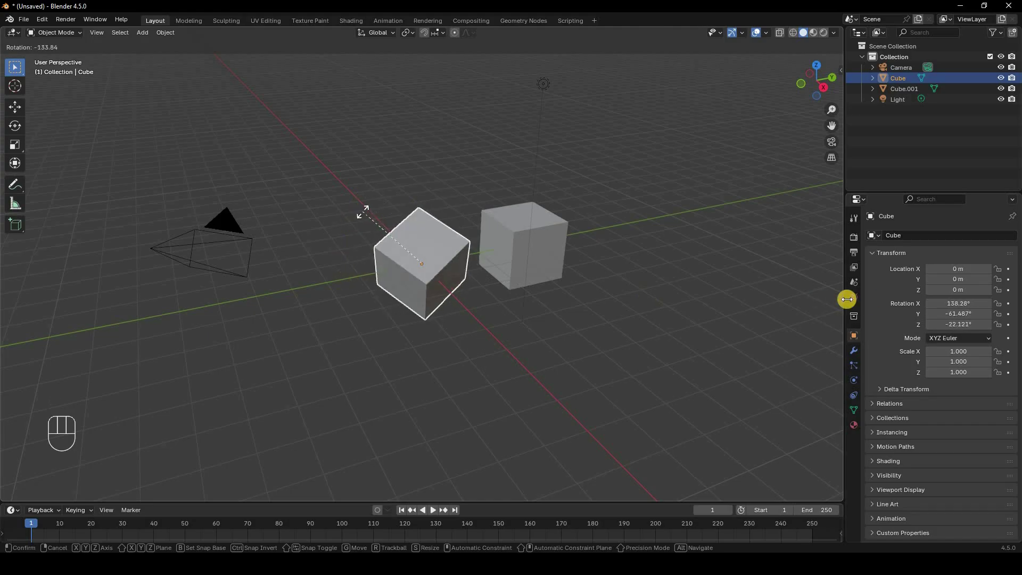
{"action": "right_click", "coordinate": [965, 310]}
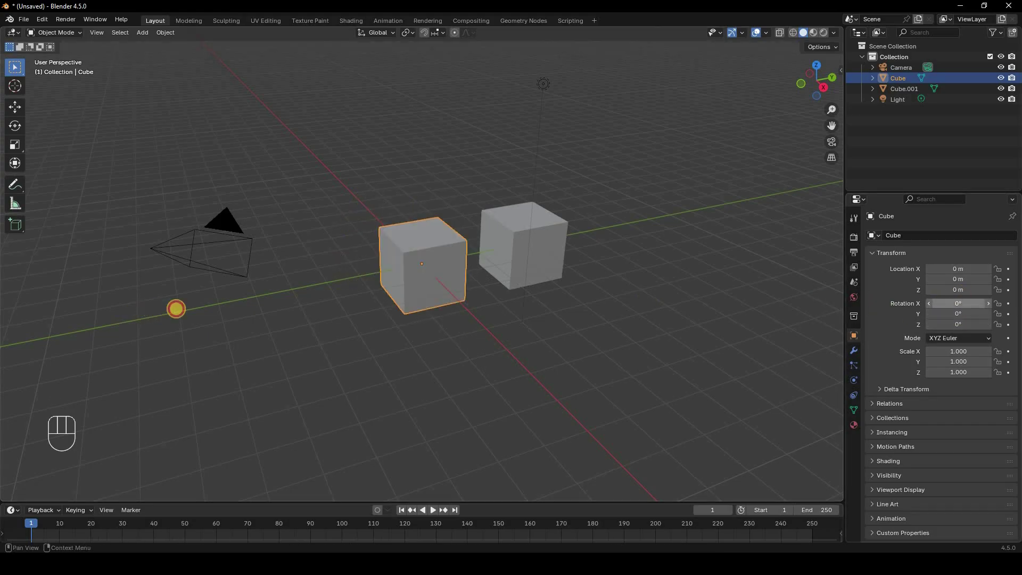
{"action": "mouse_move", "coordinate": [951, 314]}
{"action": "left_mouse_down"}
{"action": "mouse_move", "coordinate": [160, 310]}
{"action": "mouse_move", "coordinate": [965, 316]}
{"action": "left_mouse_up"}
{"action": "key", "text": "ctrl+z"}
{"action": "left_click", "coordinate": [965, 314]}
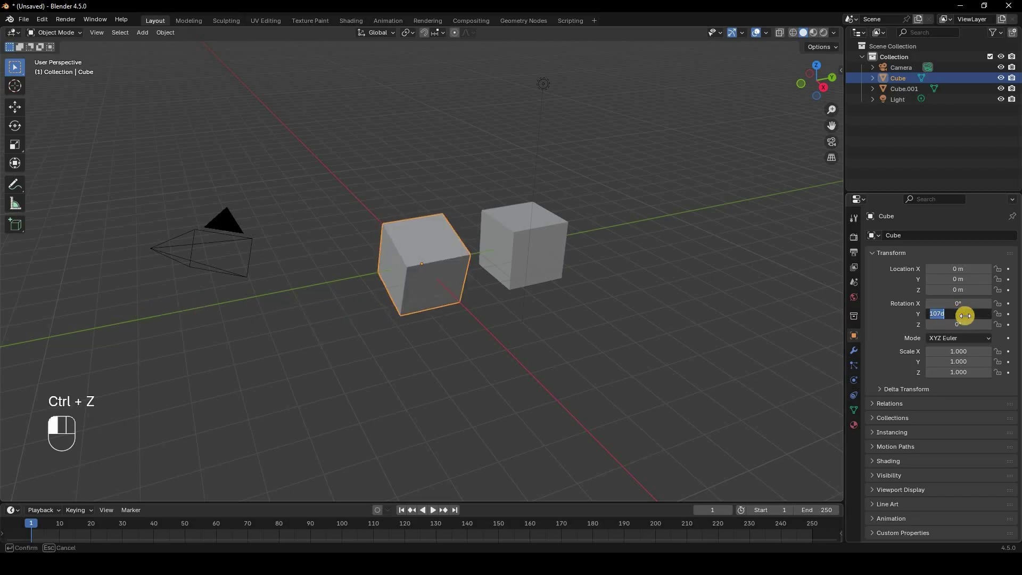
{"action": "type", "text": "0"}
{"action": "left_click", "coordinate": [796, 322]}
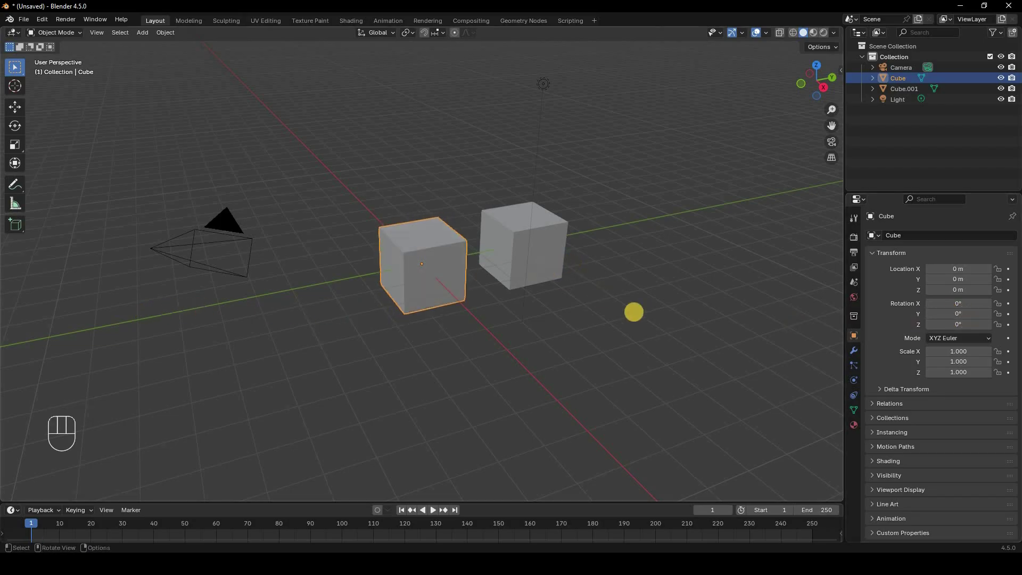
Step: Try scaling the original cube uniformly smaller and larger and through its X scale value, reverting each attempt
{"action": "key", "text": "s"}
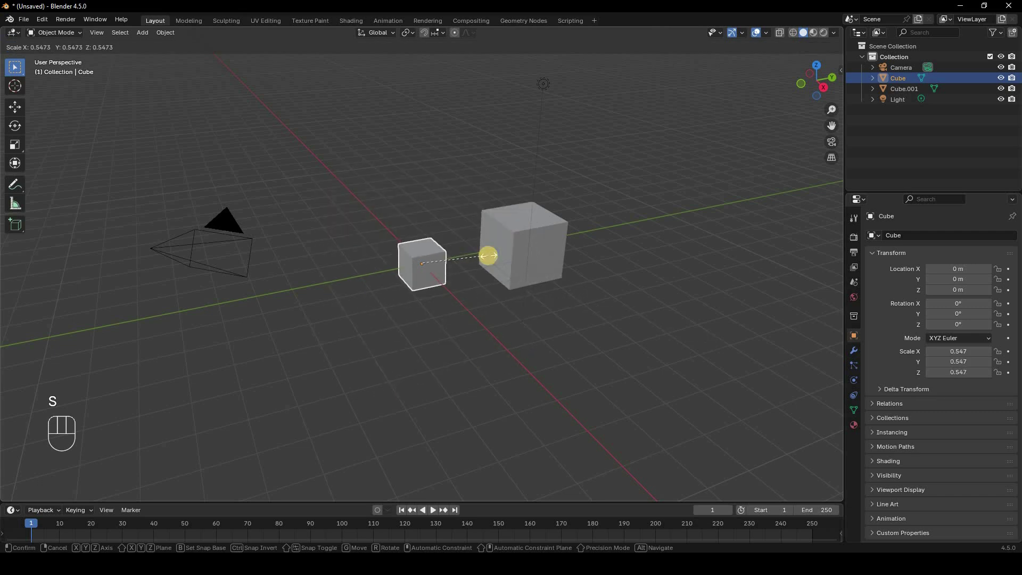
{"action": "right_click", "coordinate": [488, 256]}
{"action": "key", "text": "s"}
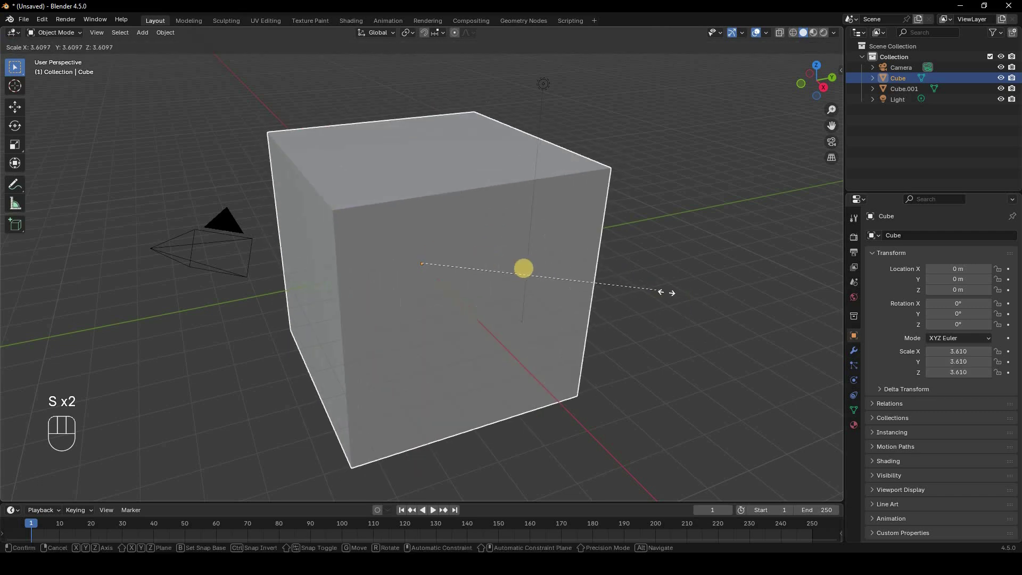
{"action": "right_click", "coordinate": [552, 272]}
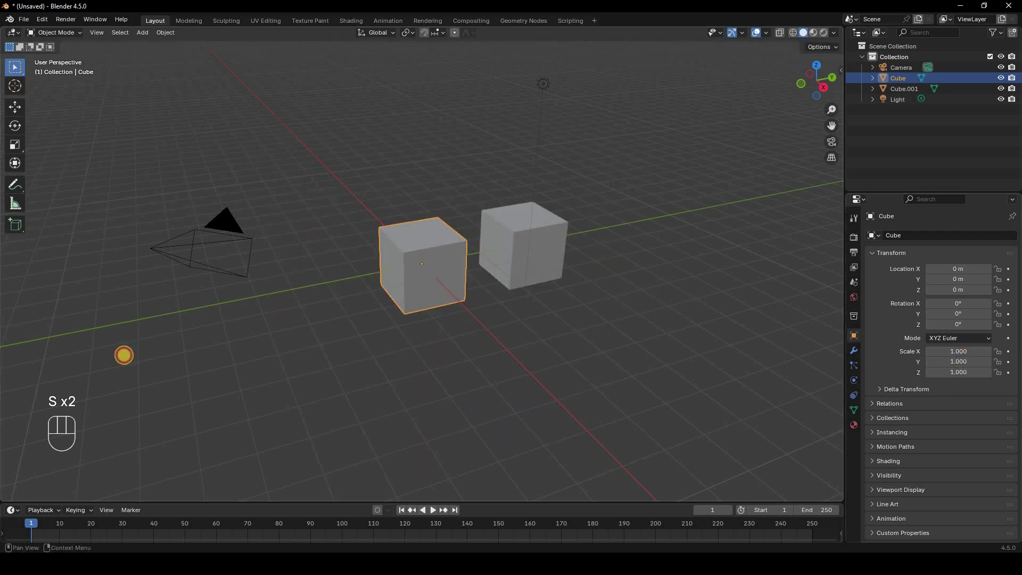
{"action": "left_click_drag", "start_coordinate": [953, 351], "coordinate": [483, 296]}
{"action": "key", "text": "ctrl+z"}
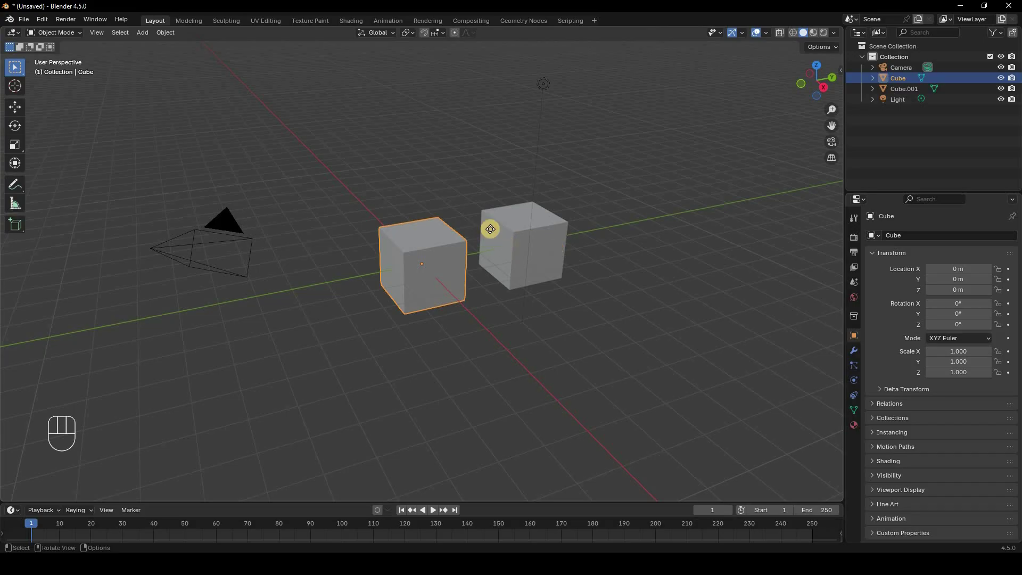
Step: Try moving the original cube along the X axis and through its Y location value, reverting both moves
{"action": "key", "text": "g"}
{"action": "key", "text": "x"}
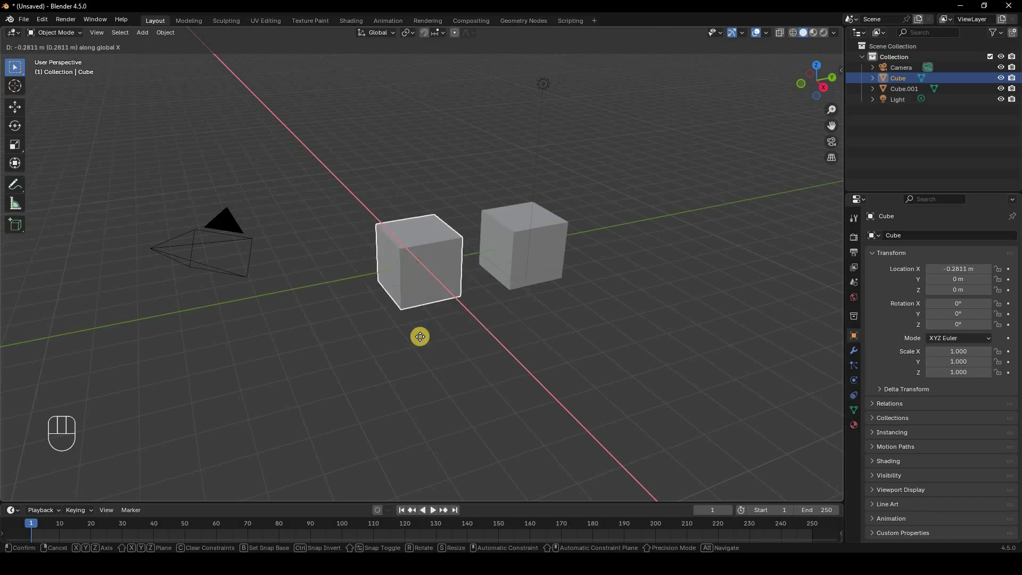
{"action": "right_click", "coordinate": [960, 281]}
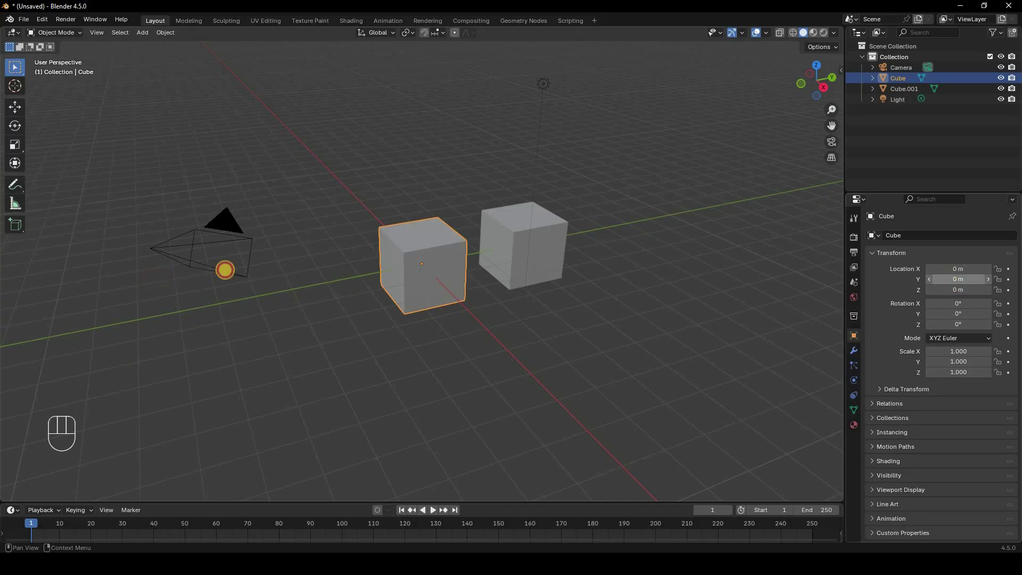
{"action": "mouse_move", "coordinate": [958, 279]}
{"action": "left_mouse_down"}
{"action": "mouse_move", "coordinate": [550, 273]}
{"action": "mouse_move", "coordinate": [740, 276]}
{"action": "mouse_move", "coordinate": [404, 299]}
{"action": "mouse_move", "coordinate": [744, 348]}
{"action": "mouse_move", "coordinate": [543, 372]}
{"action": "mouse_move", "coordinate": [714, 344]}
{"action": "mouse_move", "coordinate": [385, 303]}
{"action": "mouse_move", "coordinate": [953, 281]}
{"action": "left_mouse_up"}
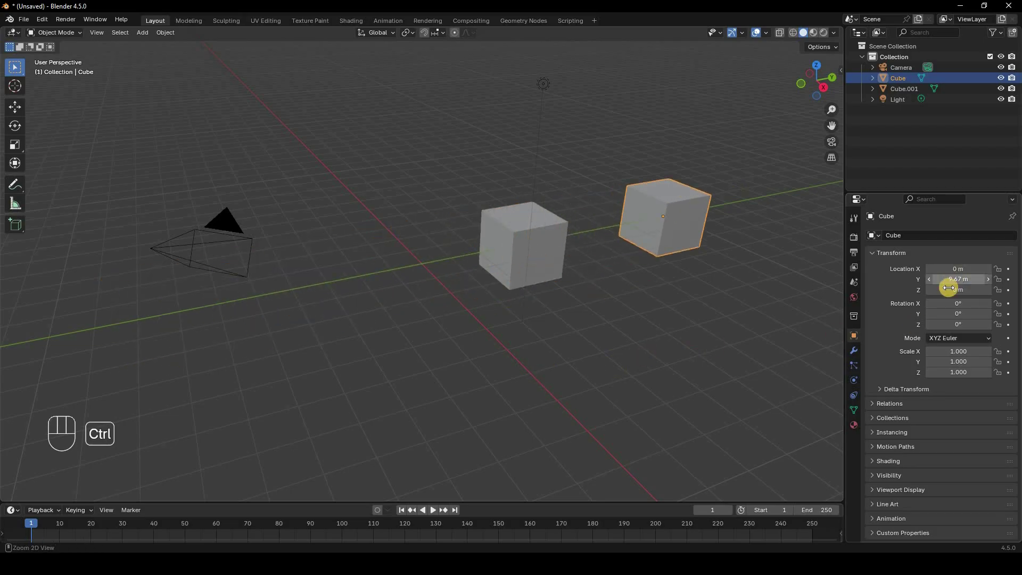
{"action": "key", "text": "ctrl+z"}
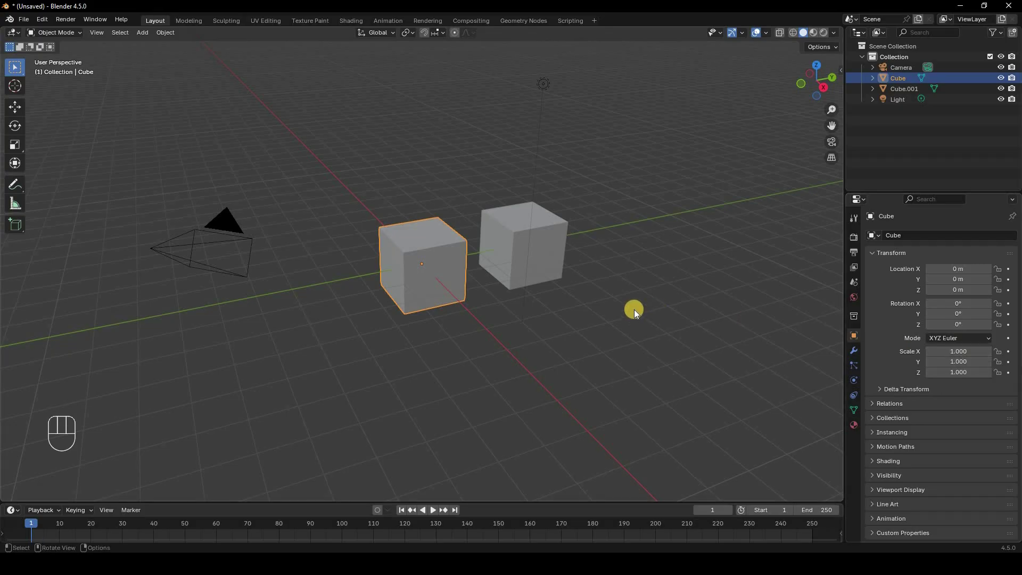
Step: Try scaling the original cube uniformly to about 1.46 and along Z to about 1.77, cancelling both
{"action": "key", "text": "s"}
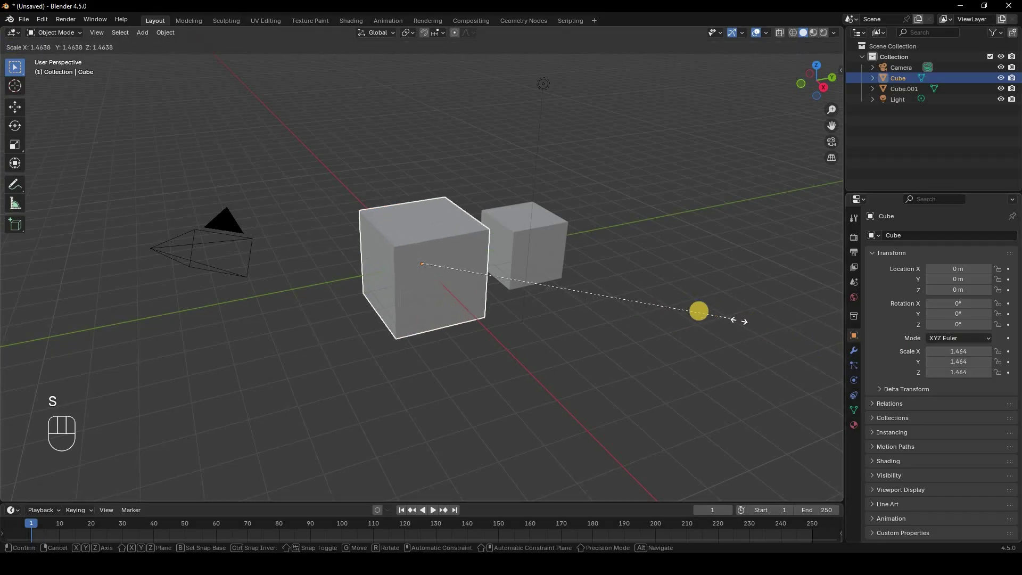
{"action": "right_click", "coordinate": [646, 302]}
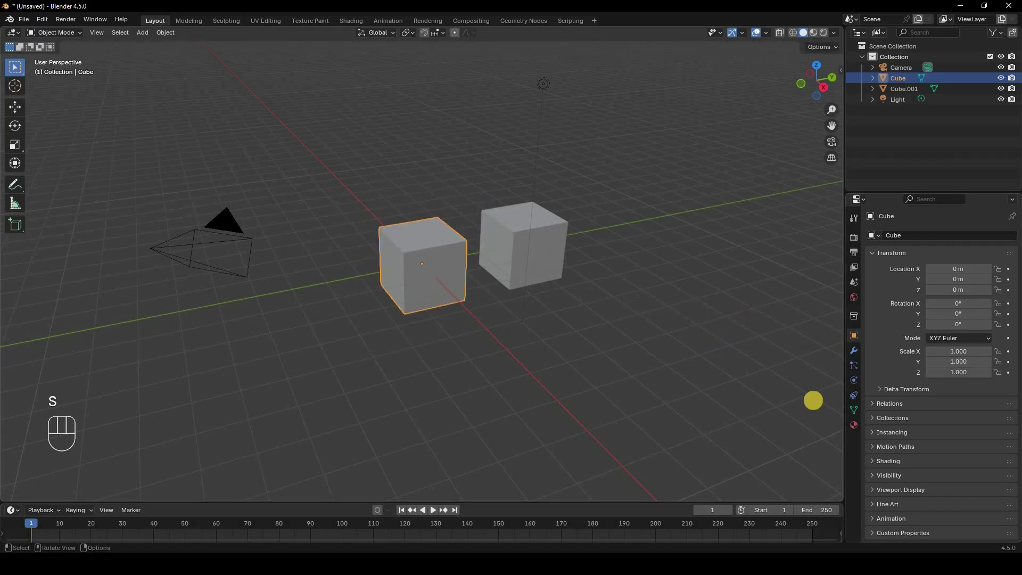
{"action": "key", "text": "s"}
{"action": "key", "text": "z"}
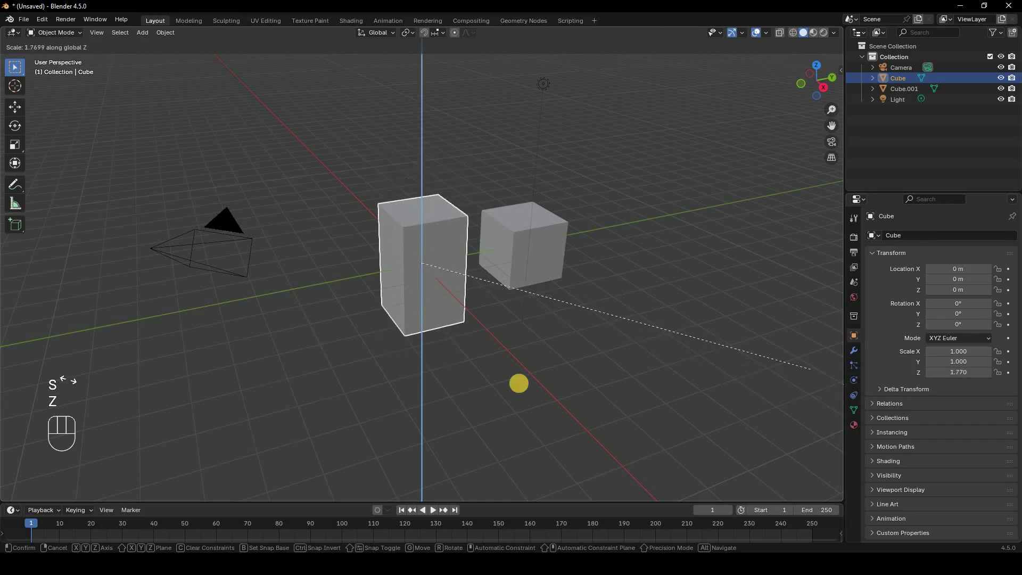
{"action": "right_click", "coordinate": [638, 295]}
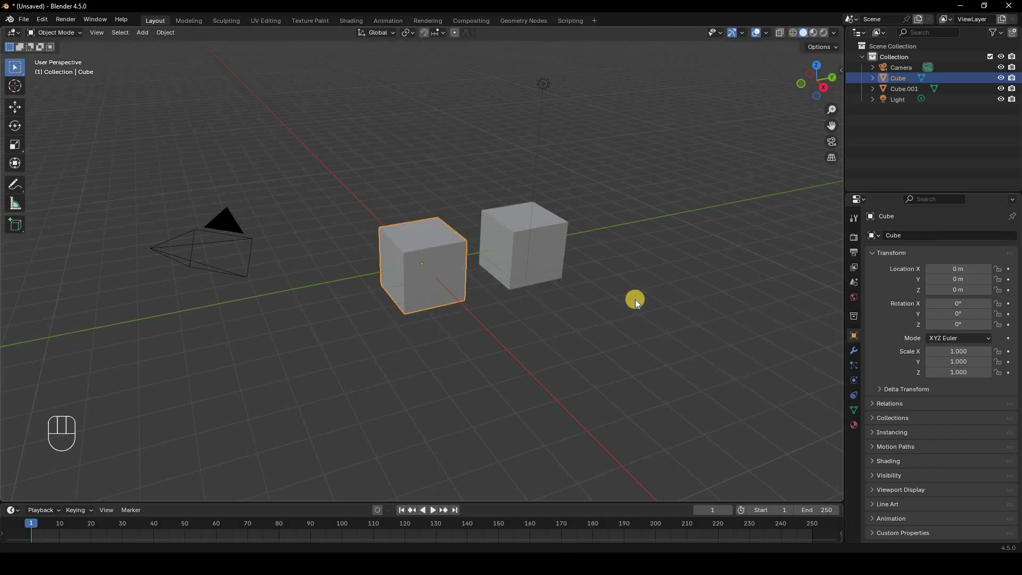
Step: Try rotating the original cube about the Z axis by roughly -39.5°, and cancel the rotation
{"action": "key", "text": "r"}
{"action": "key", "text": "z"}
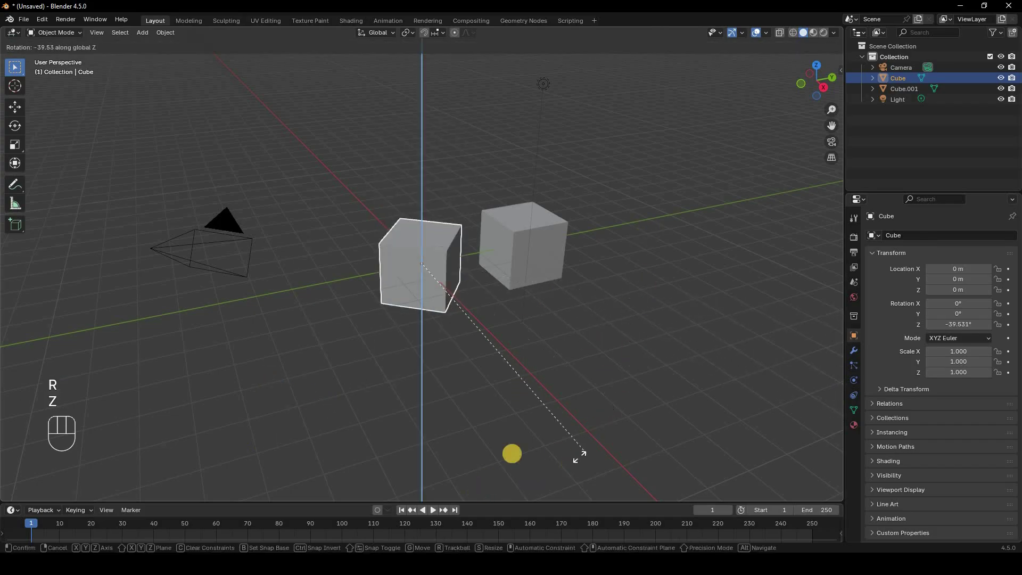
{"action": "right_click", "coordinate": [473, 273]}
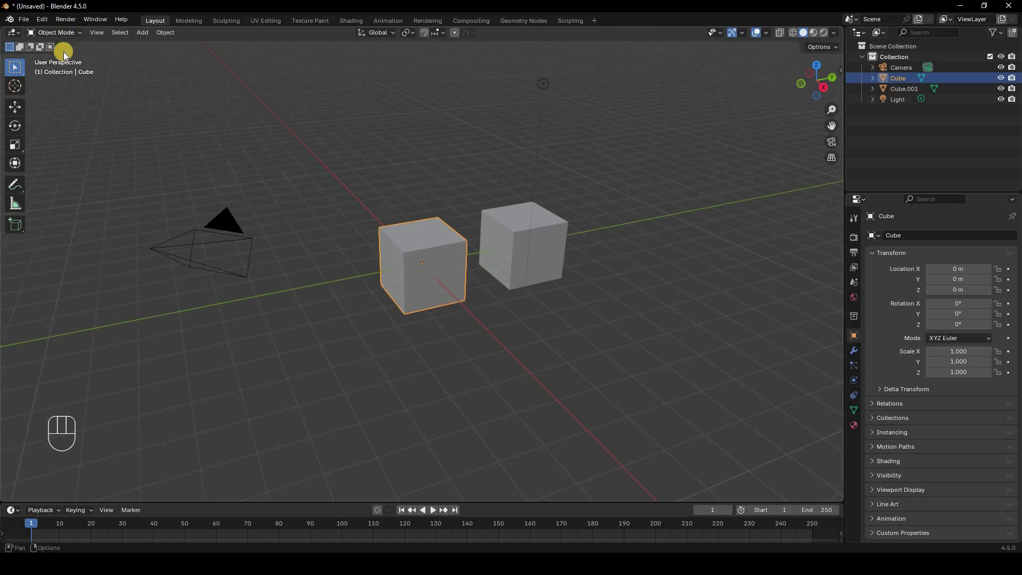
Step: Switch the original cube to Edit Mode, toggle between modes, and return to Object Mode
{"action": "left_click_drag", "start_coordinate": [56, 33], "coordinate": [64, 55]}
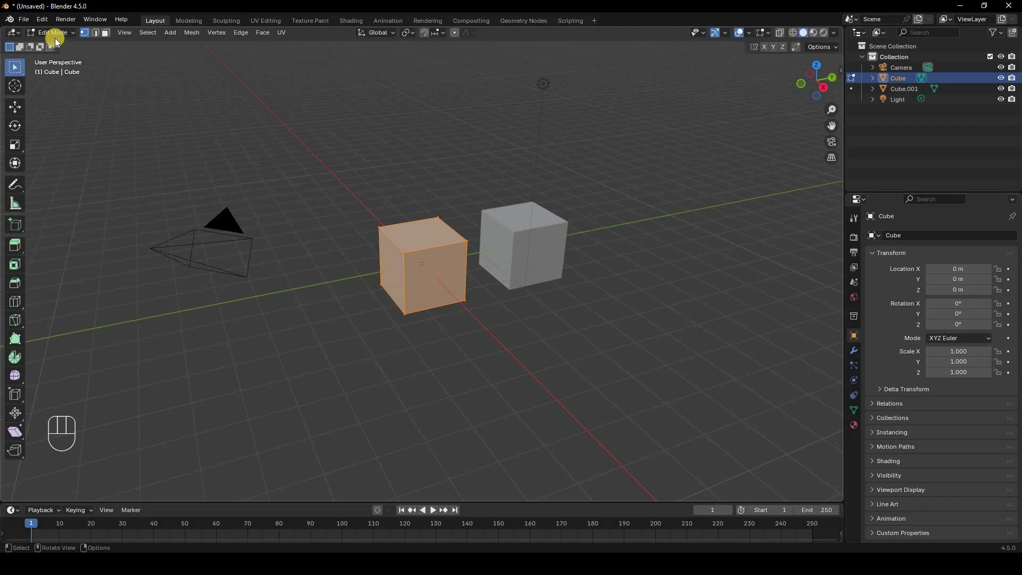
{"action": "key", "text": "Tab"}
{"action": "key", "text": "Tab"}
{"action": "key", "text": "Tab"}
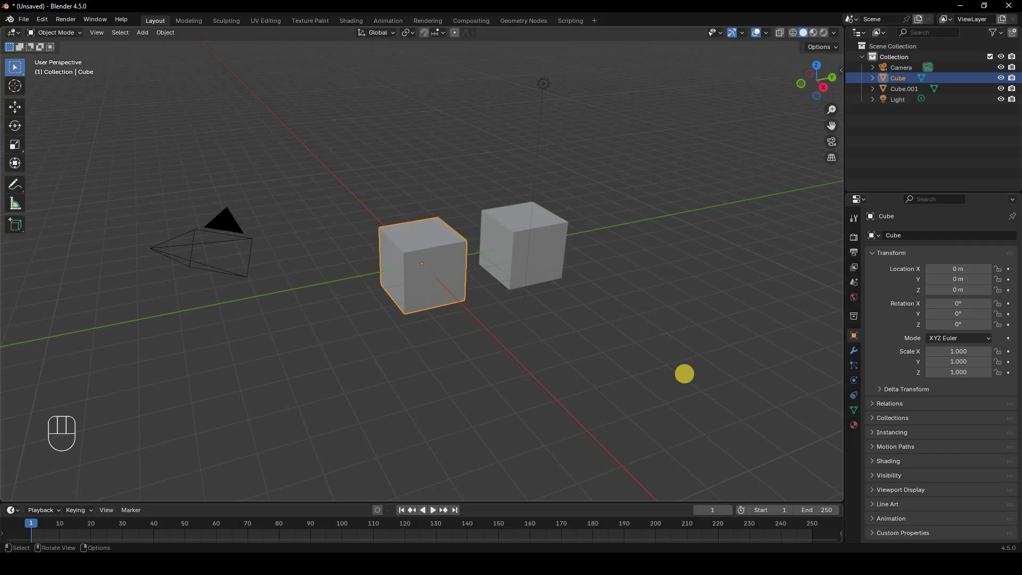
Step: Try scaling the original cube in Object Mode and its mesh in Edit Mode, reverting both and returning to Object Mode
{"action": "key", "text": "s"}
{"action": "right_click", "coordinate": [968, 283]}
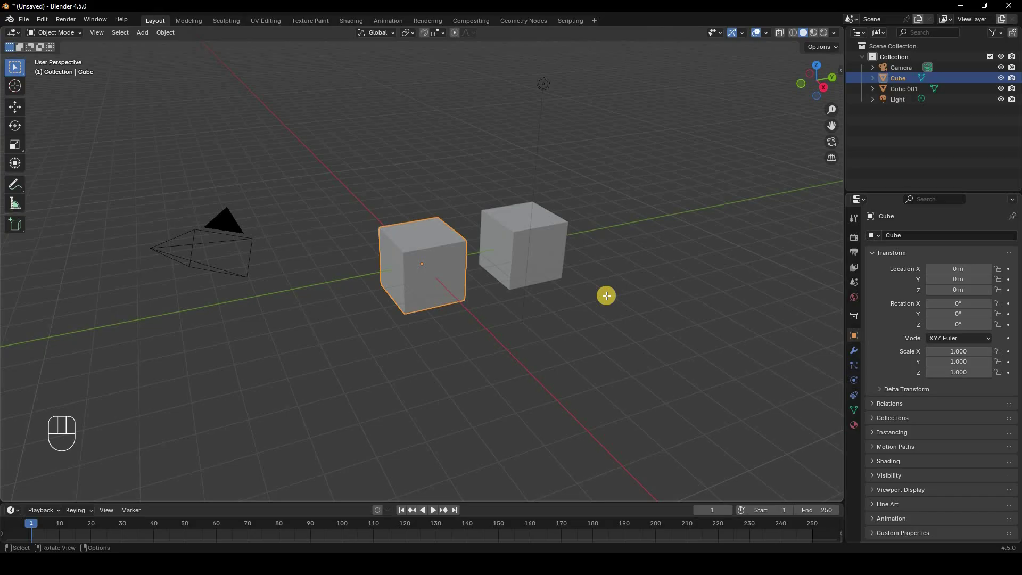
{"action": "key", "text": "Tab"}
{"action": "key", "text": "s"}
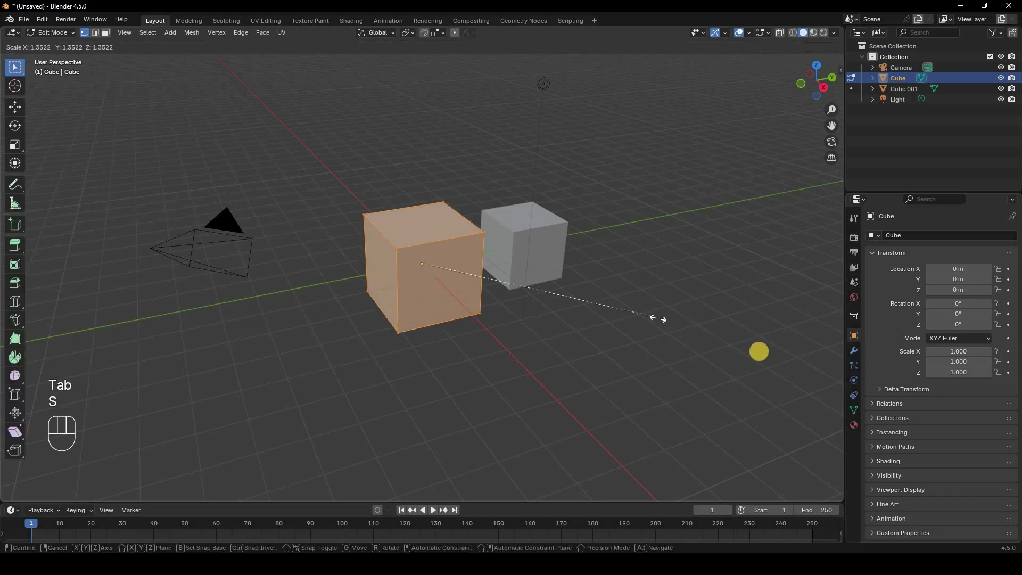
{"action": "left_click", "coordinate": [713, 339]}
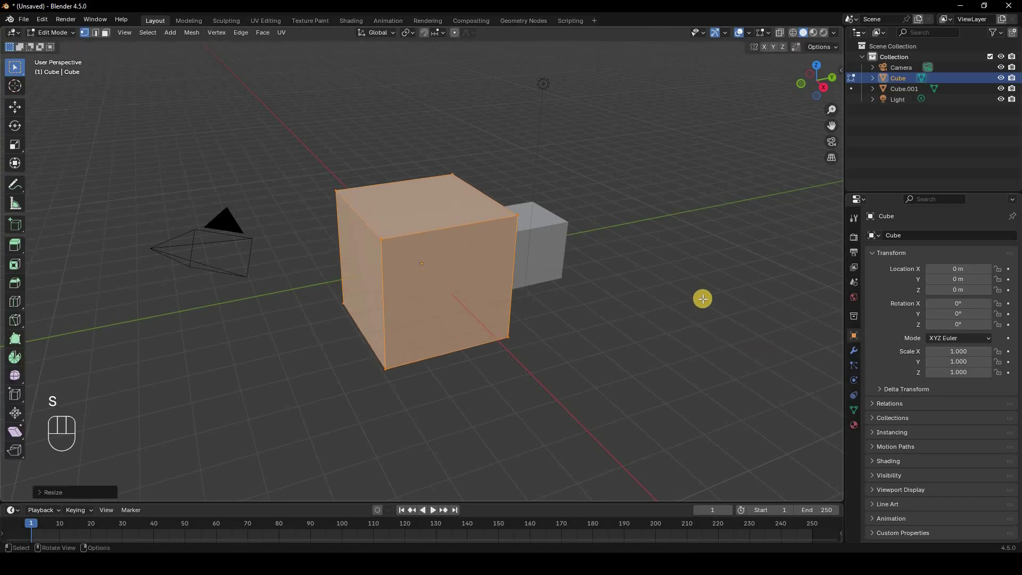
{"action": "middle_click_drag", "start_coordinate": [772, 330], "coordinate": [721, 342]}
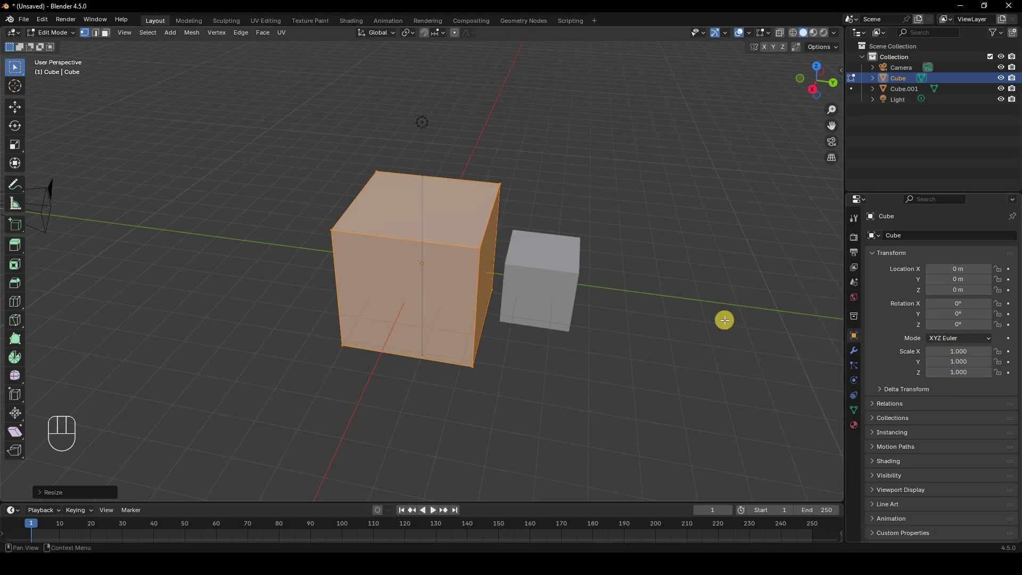
{"action": "key", "text": "ctrl+z"}
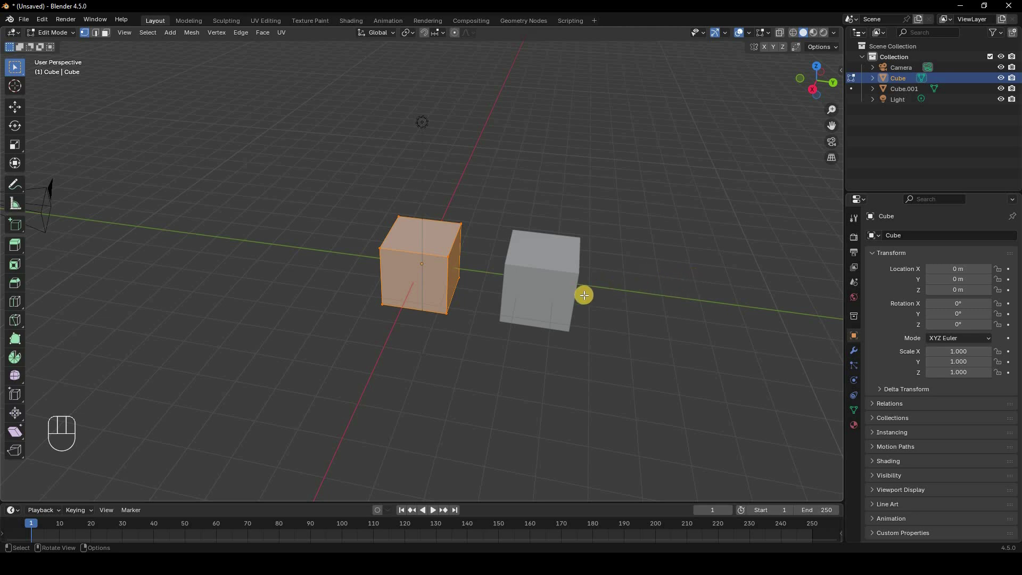
{"action": "key", "text": "Tab"}
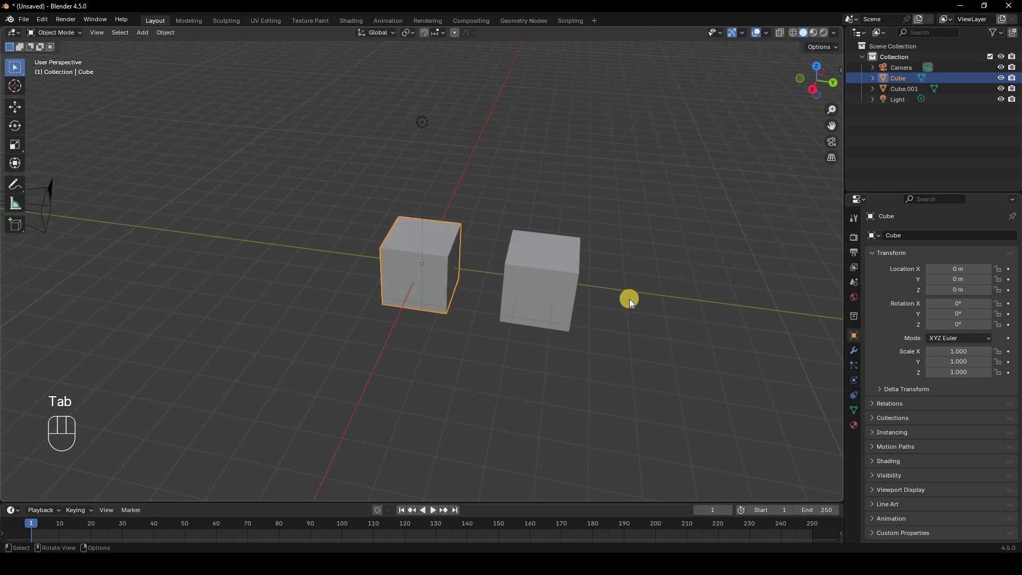
Step: Add the second cube to the selection, try moving both cubes together, and cancel the move
{"action": "middle_click_drag", "start_coordinate": [629, 298], "coordinate": [546, 258]}
{"action": "left_click", "coordinate": [586, 264], "text": "shift"}
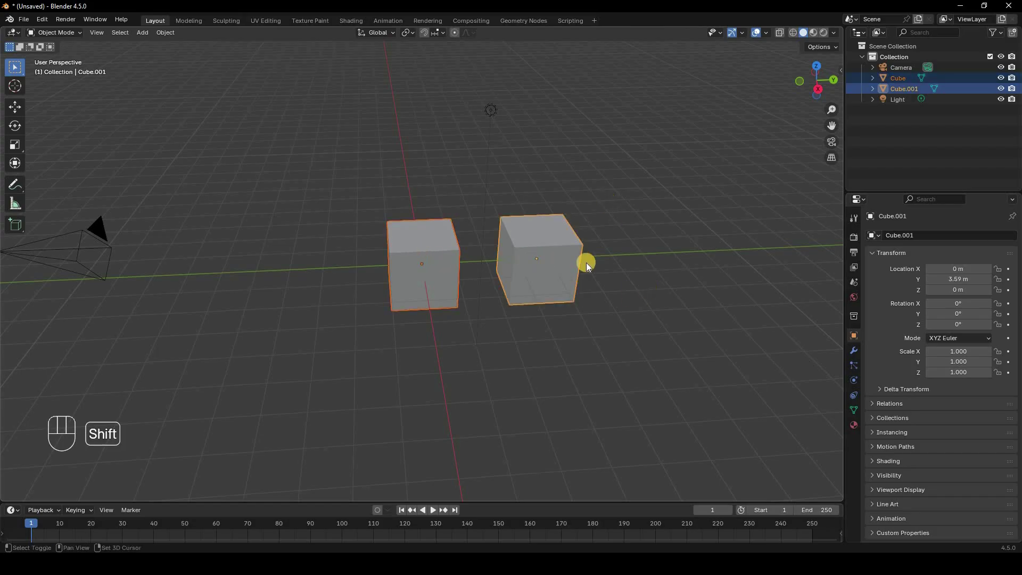
{"action": "key", "text": "g"}
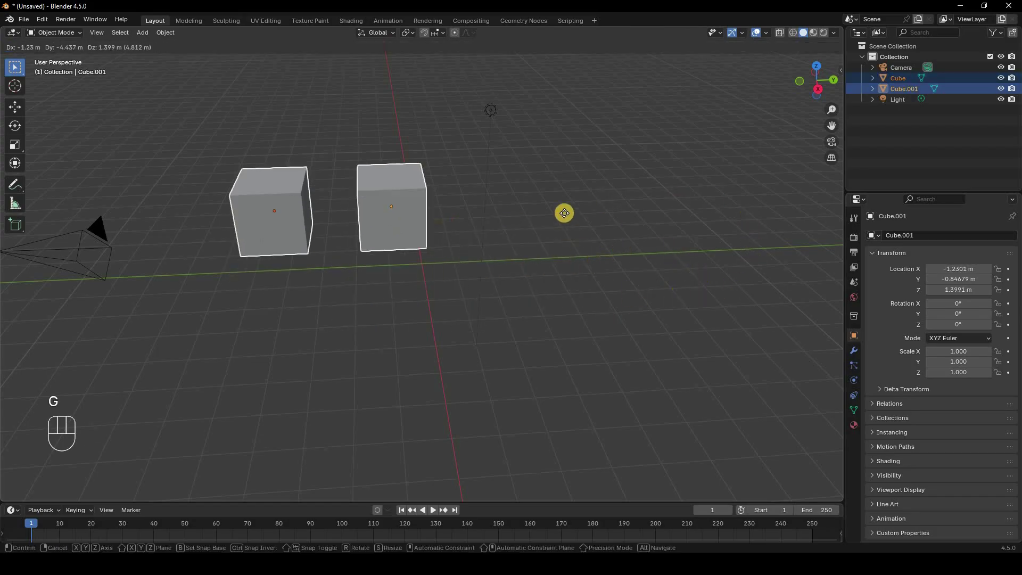
{"action": "right_click", "coordinate": [648, 235]}
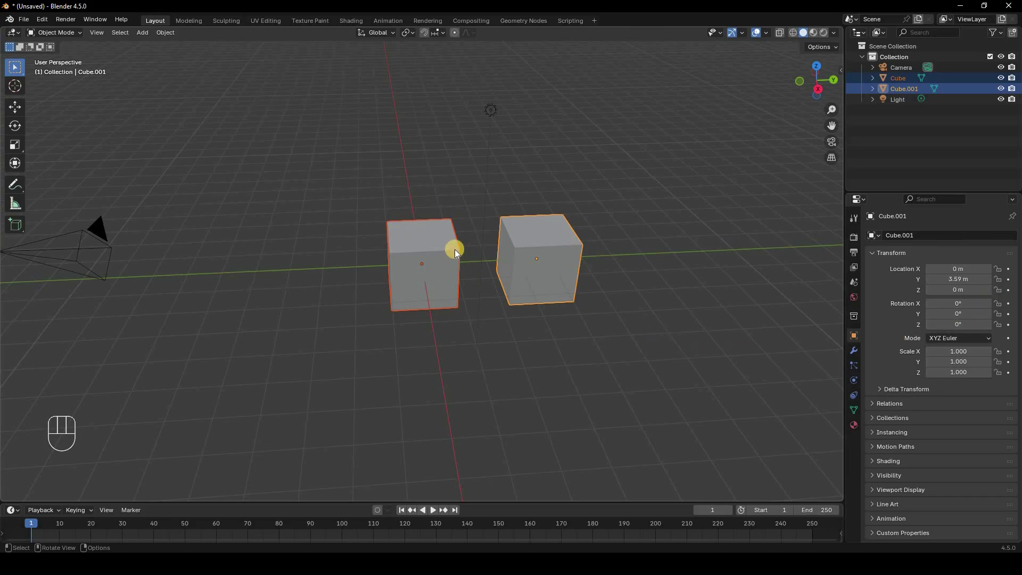
Step: Select only the original cube, view its modifier properties, and go back to its object transform properties
{"action": "left_click", "coordinate": [423, 271]}
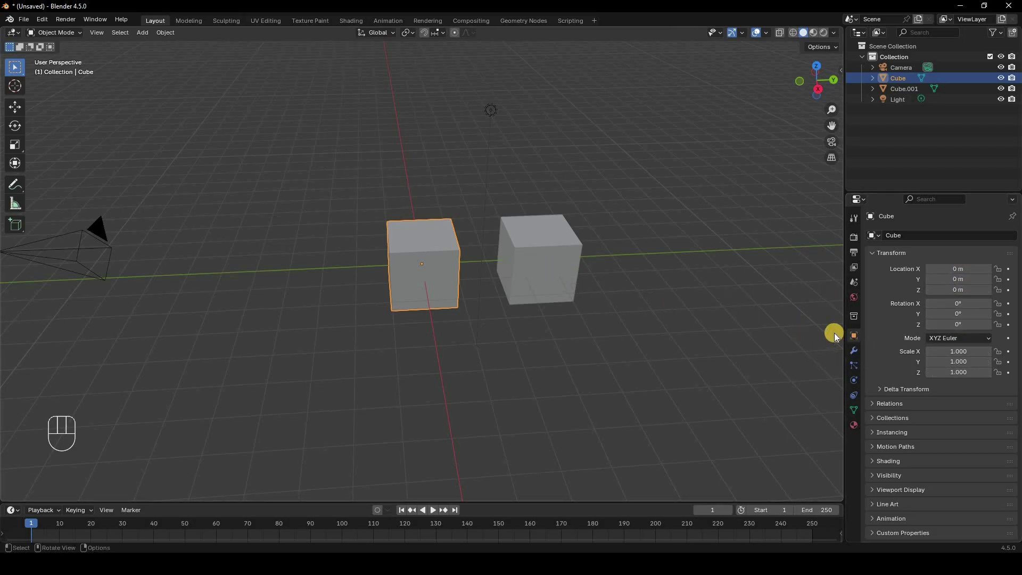
{"action": "left_click", "coordinate": [854, 350]}
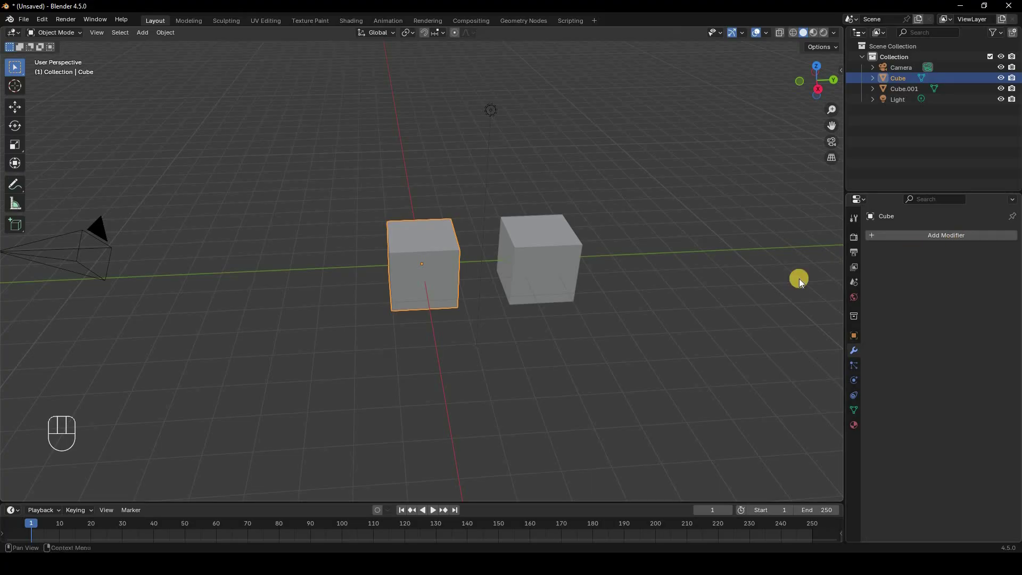
{"action": "left_click", "coordinate": [441, 273]}
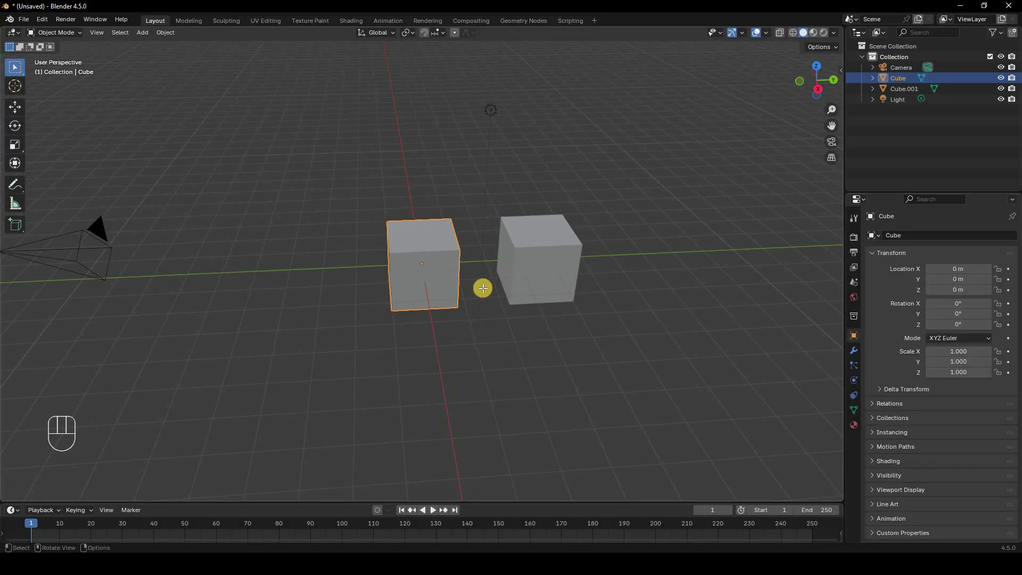
Step: Enlarge, rotate and move the original cube's mesh in Edit Mode, away from the second cube, and return to Object Mode
{"action": "key", "text": "Tab"}
{"action": "key", "text": "s"}
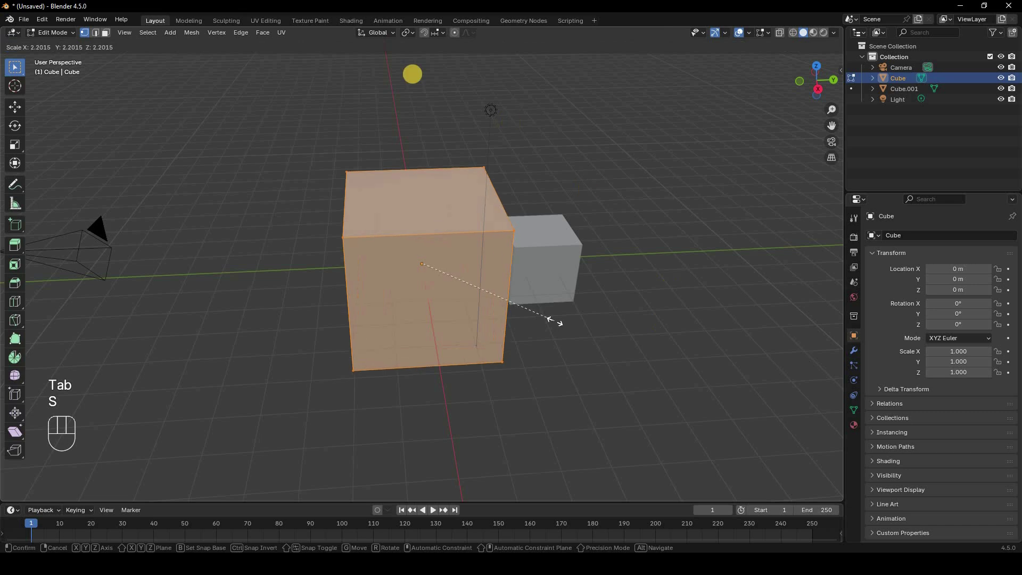
{"action": "left_click", "coordinate": [413, 74]}
{"action": "key", "text": "r"}
{"action": "left_click", "coordinate": [620, 193]}
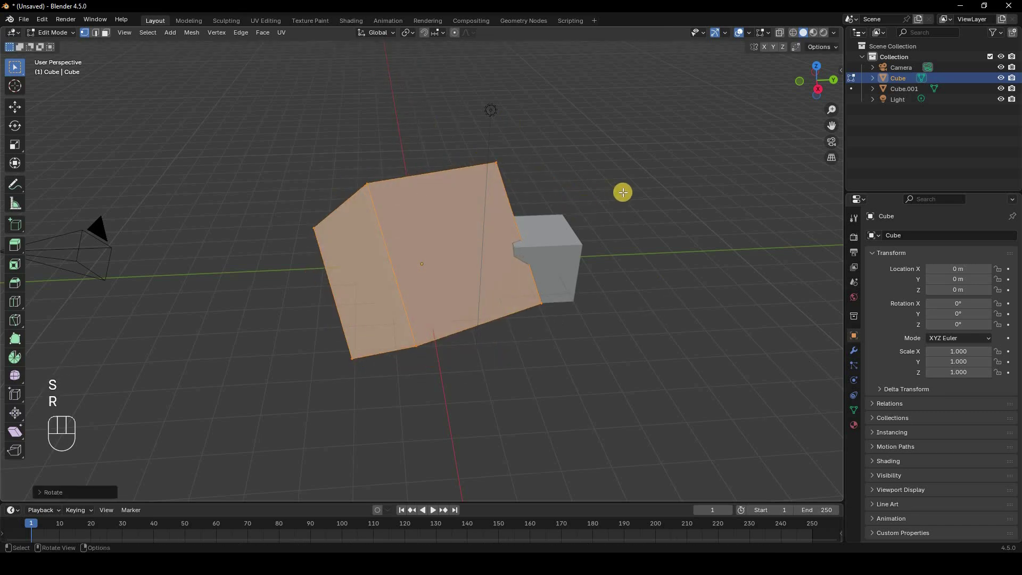
{"action": "key", "text": "g"}
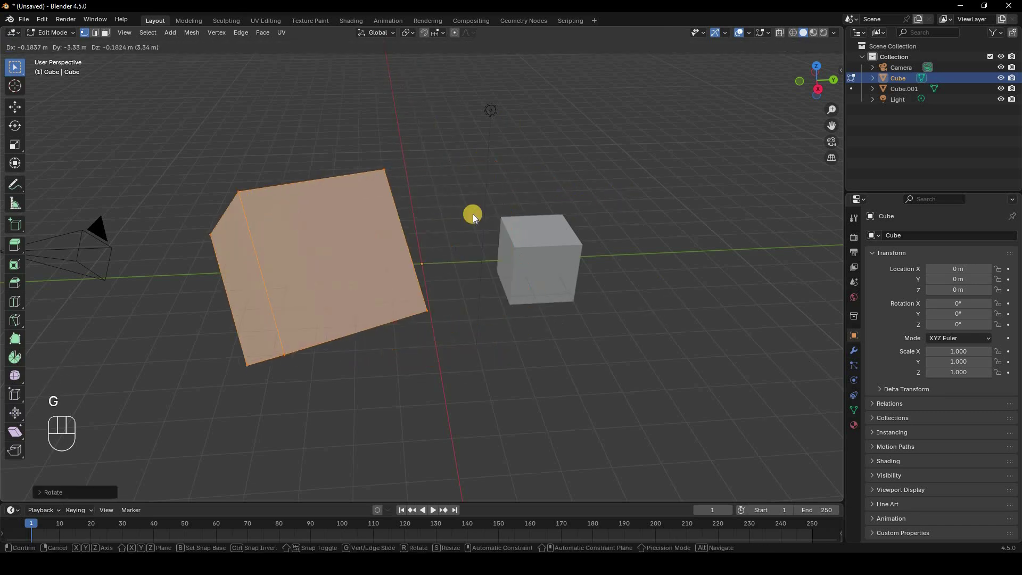
{"action": "right_click", "coordinate": [472, 214]}
{"action": "key", "text": "Tab"}
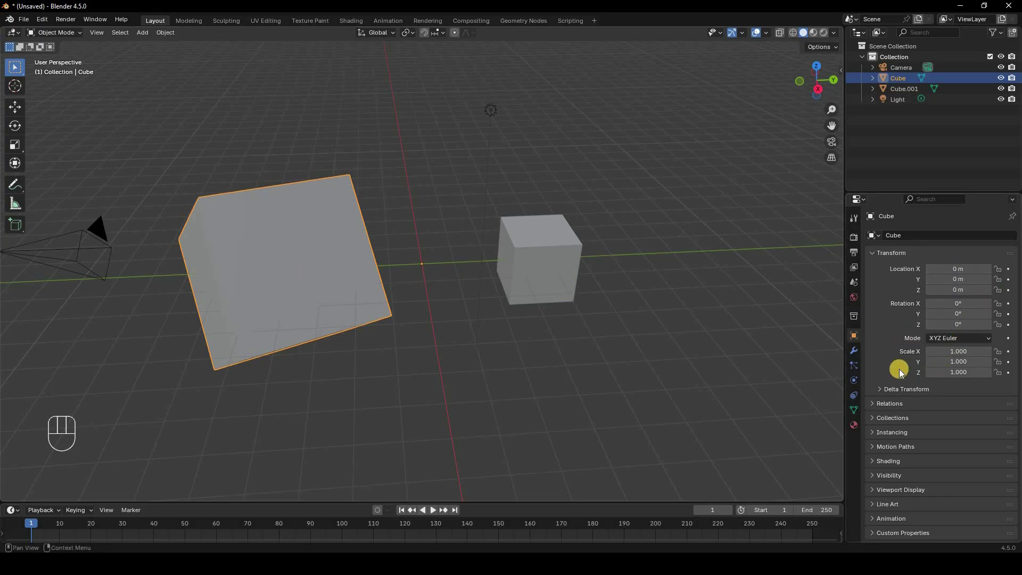
Step: Undo the Edit Mode move, rotation and scaling of the original cube's mesh, and return to Object Mode
{"action": "key", "text": "ctrl+z"}
{"action": "key", "text": "ctrl+z"}
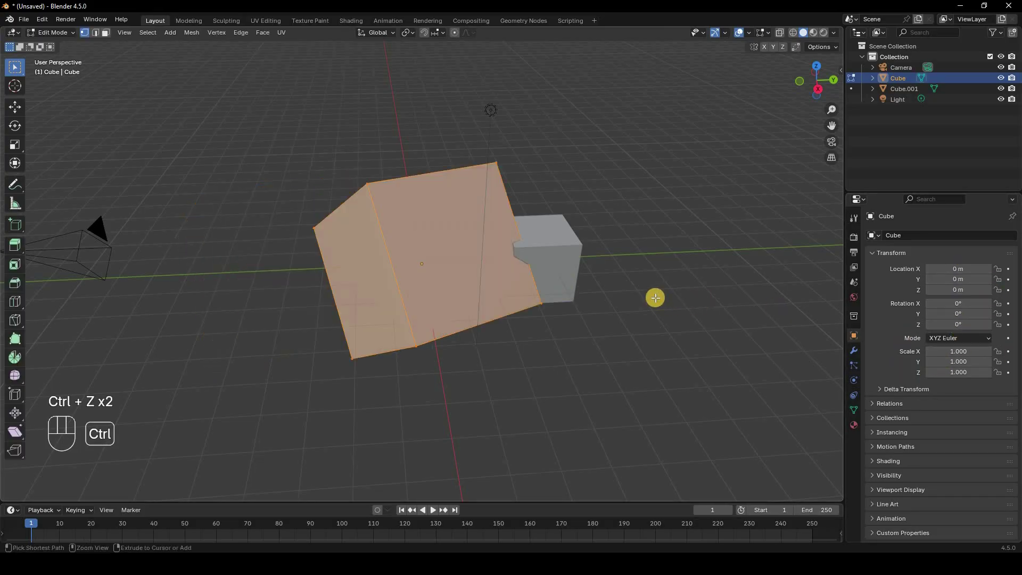
{"action": "key", "text": "ctrl+z"}
{"action": "key", "text": "Tab"}
{"action": "key", "text": "ctrl+z"}
{"action": "key", "text": "ctrl+z"}
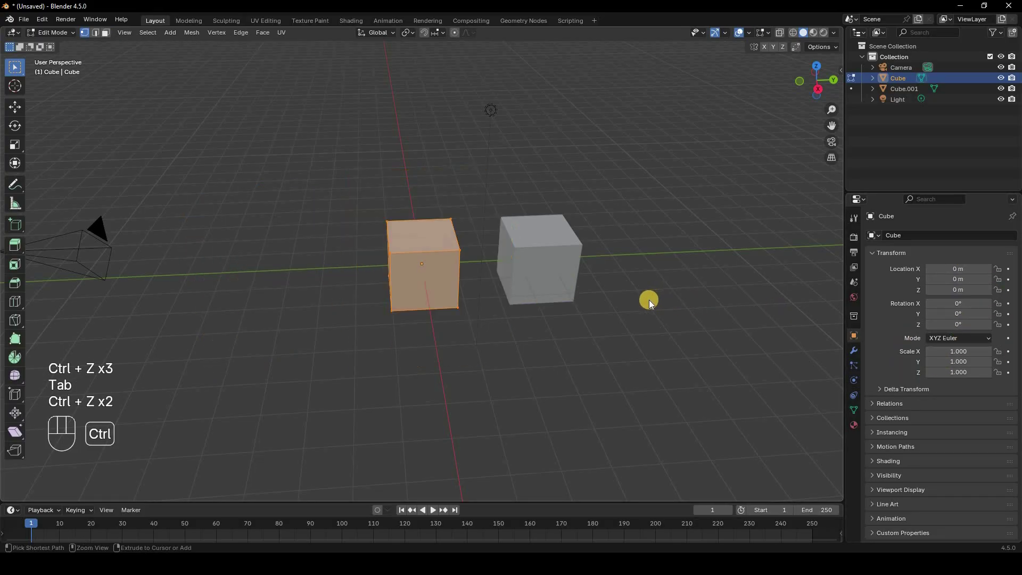
{"action": "key", "text": "Tab"}
Step: In Object Mode, scale the original cube to about 1.42, rotate it to about 34.7°, -9.4°, 19.3°, and move it to about (-0.95, -3.56, 1.07) m
{"action": "key", "text": "s"}
{"action": "left_click", "coordinate": [676, 223]}
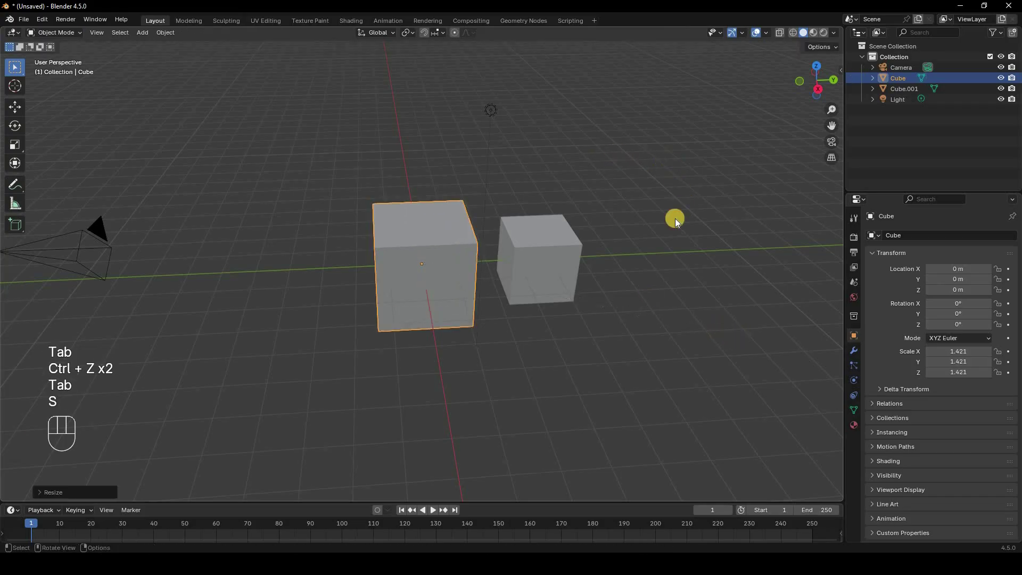
{"action": "key", "text": "r"}
{"action": "left_click", "coordinate": [554, 185]}
{"action": "key", "text": "g"}
{"action": "left_click", "coordinate": [585, 170]}
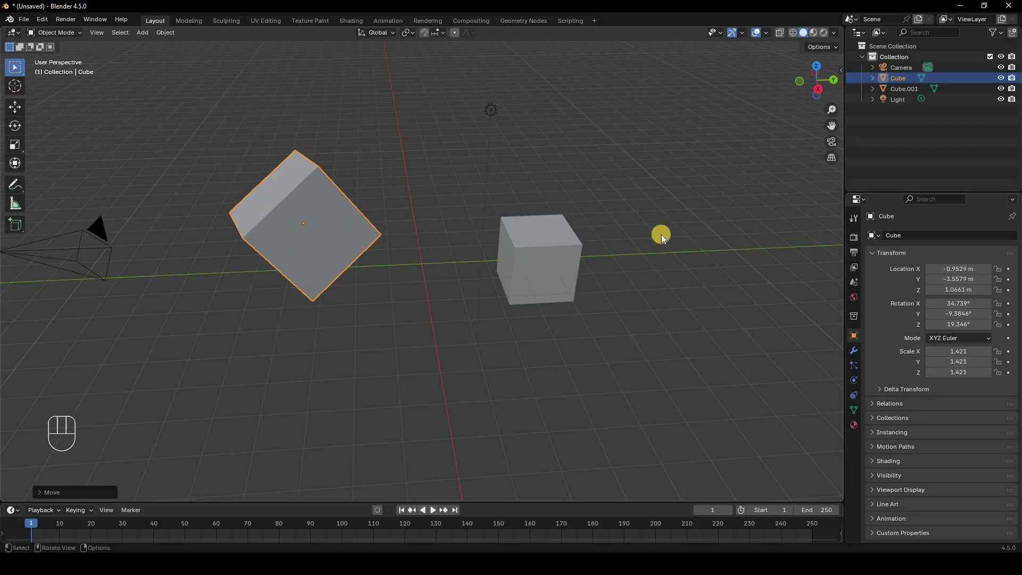
Step: Apply Rotation & Scale to the transformed original cube
{"action": "key", "text": "ctrl+a"}
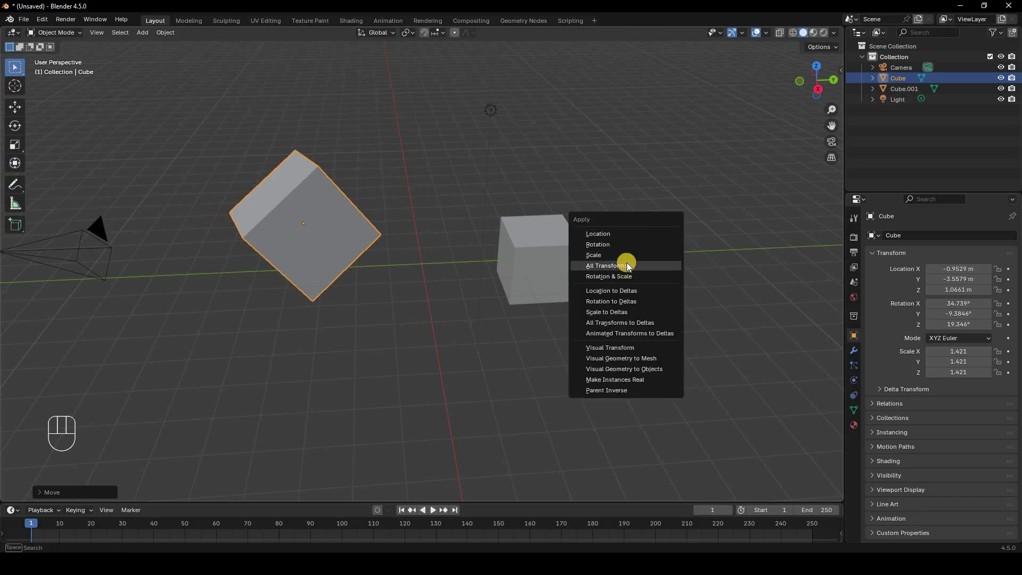
{"action": "key", "text": "Escape"}
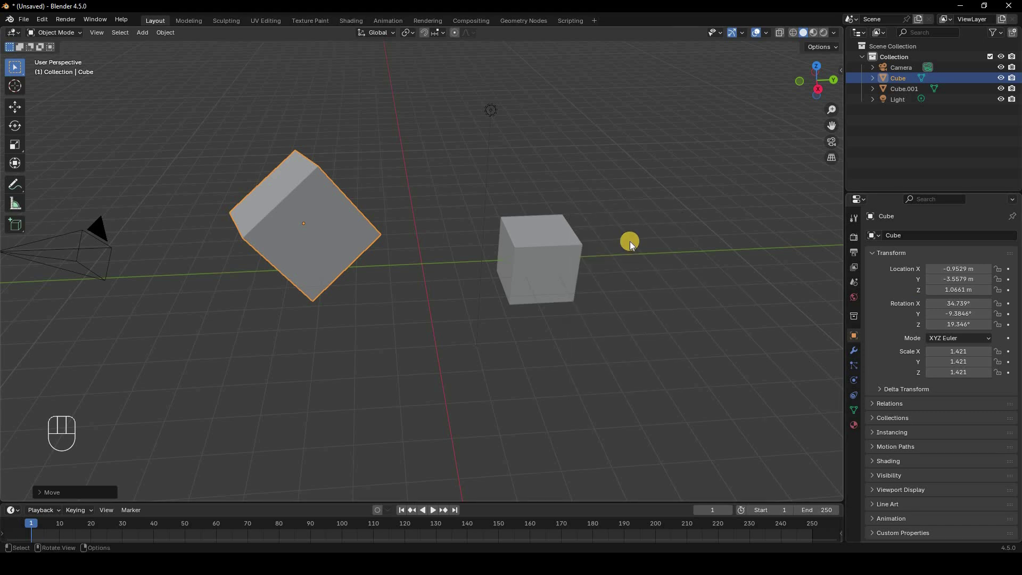
{"action": "key", "text": "ctrl+a"}
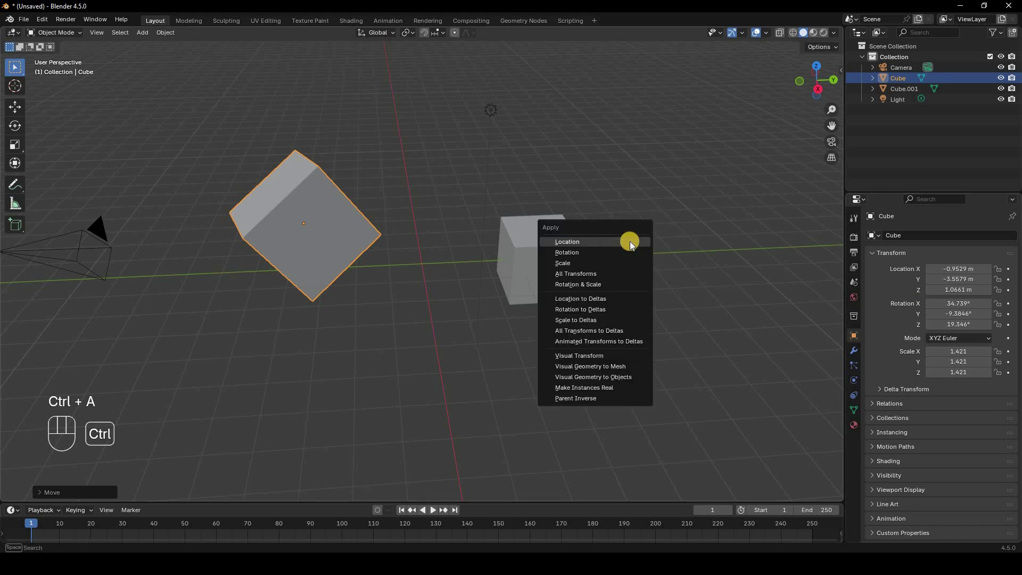
{"action": "left_click", "coordinate": [615, 286]}
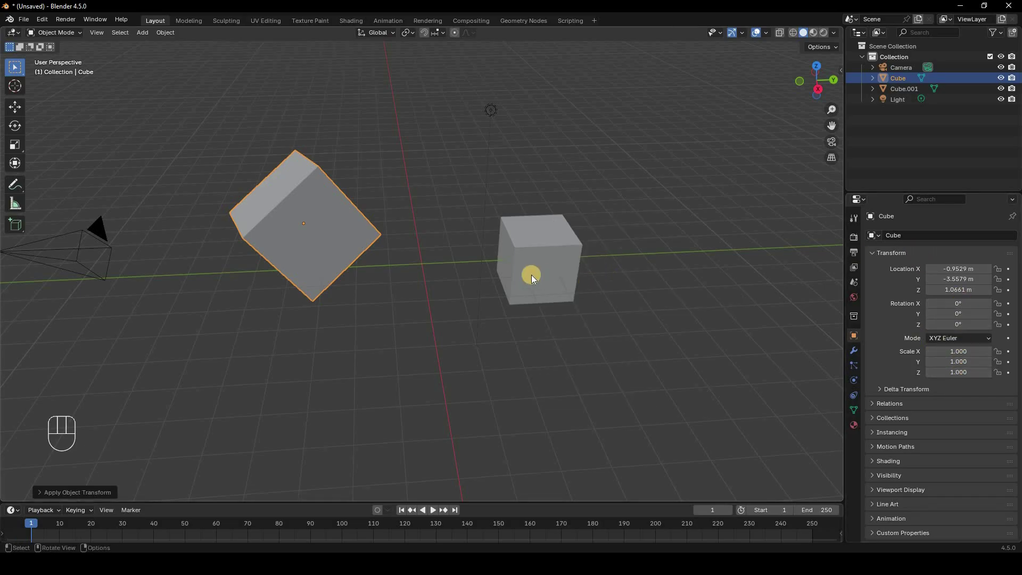
Step: Delete the original cube and add a mesh cylinder at the world origin
{"action": "key", "text": "Delete"}
{"action": "key", "text": "shift+a"}
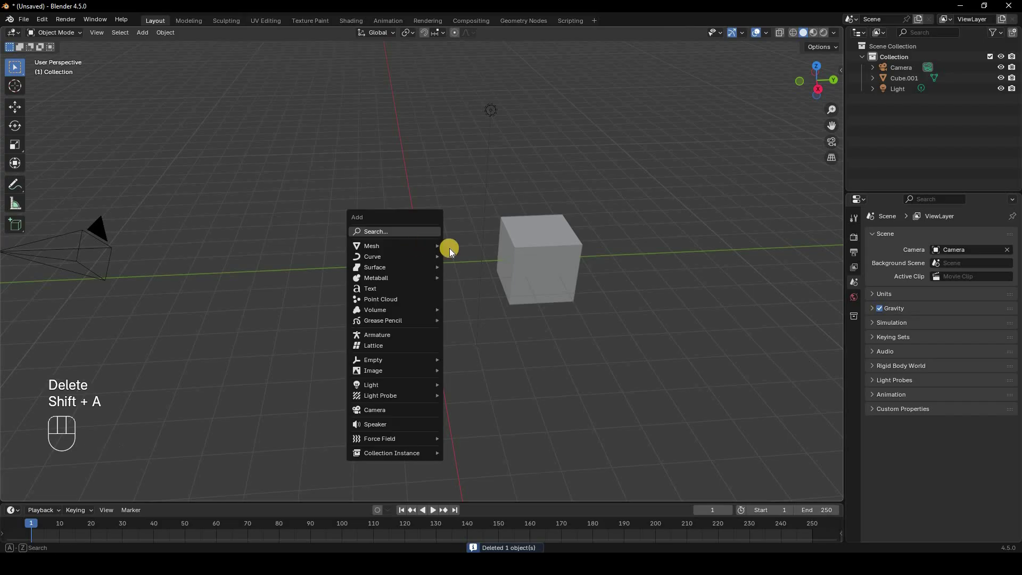
{"action": "mouse_move", "coordinate": [395, 246]}
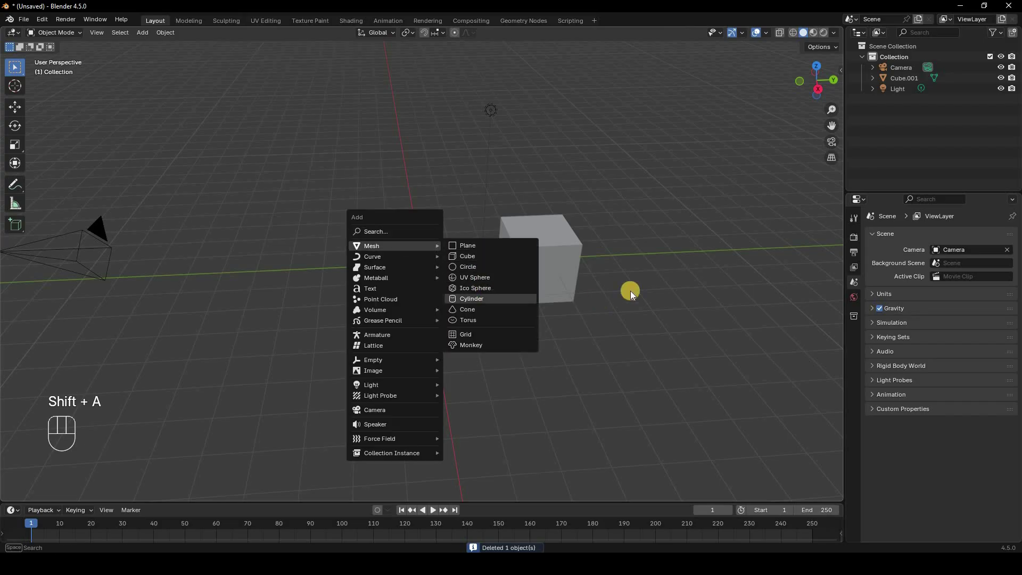
{"action": "left_click", "coordinate": [471, 298]}
{"action": "middle_click_drag", "start_coordinate": [320, 9], "coordinate": [379, 34]}
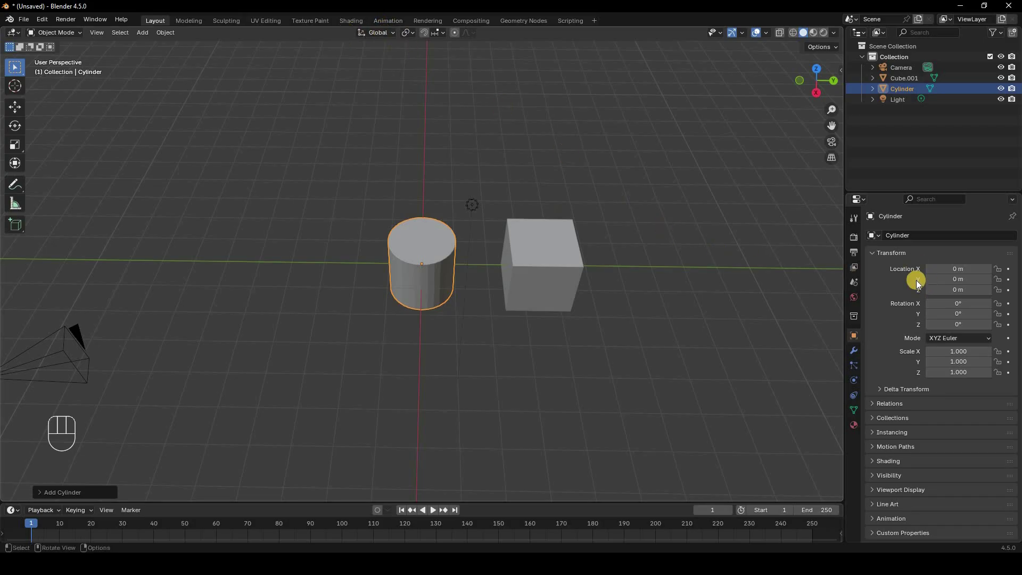
{"action": "left_click", "coordinate": [424, 32]}
Step: Try moving, rotating and scaling the cylinder freely, and cancel the transform
{"action": "key", "text": "g"}
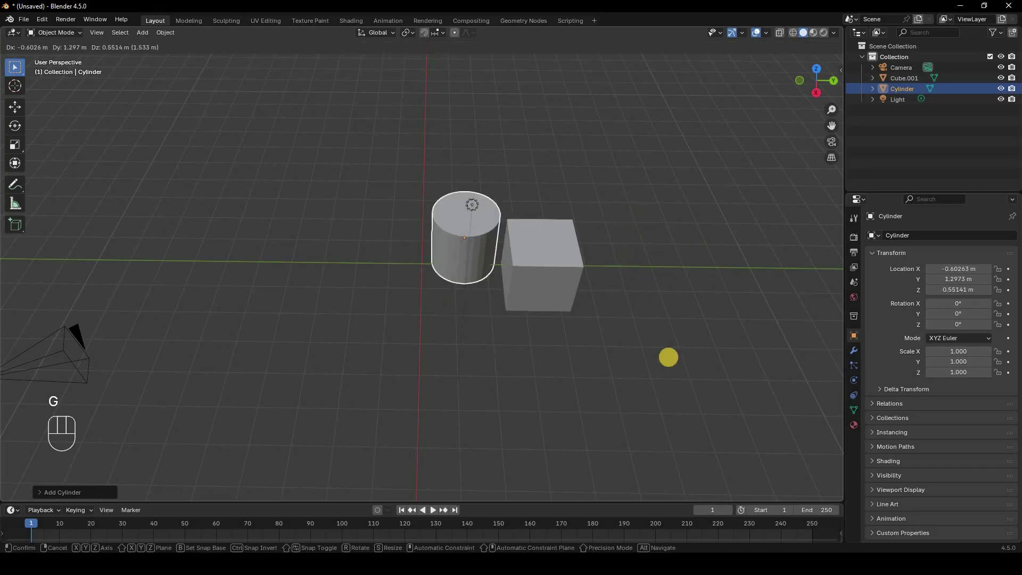
{"action": "key", "text": "r"}
{"action": "key", "text": "s"}
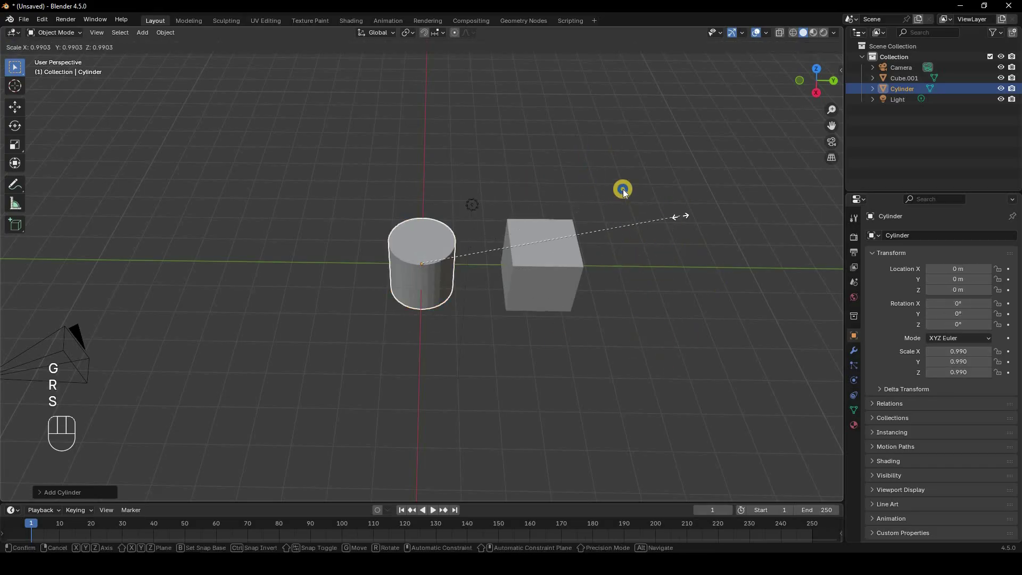
{"action": "right_click", "coordinate": [543, 195]}
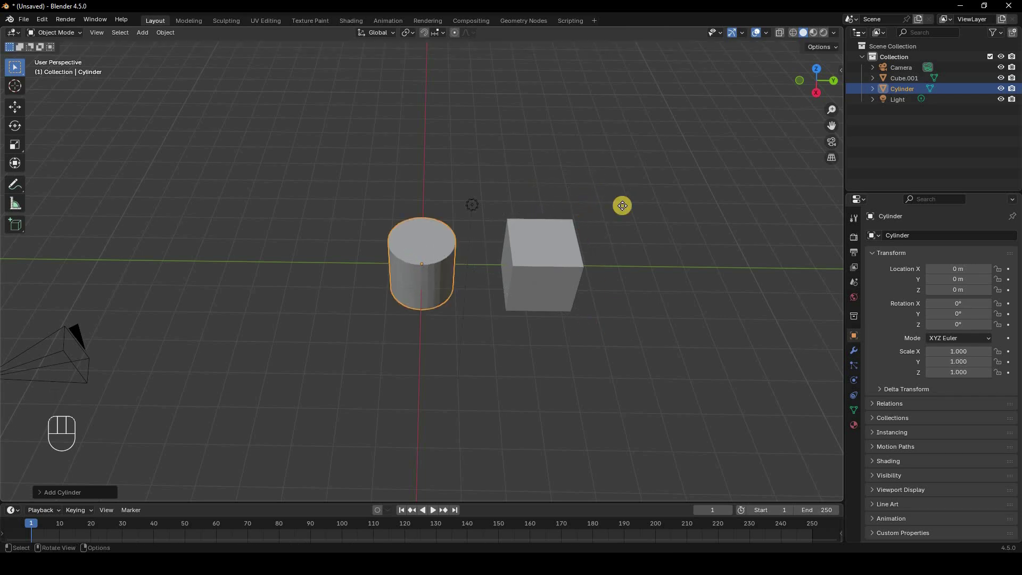
Step: Try moving the cylinder along the X, Y and Z axes in turn, cancelling each move
{"action": "key", "text": "g"}
{"action": "key", "text": "x"}
{"action": "right_click", "coordinate": [633, 255]}
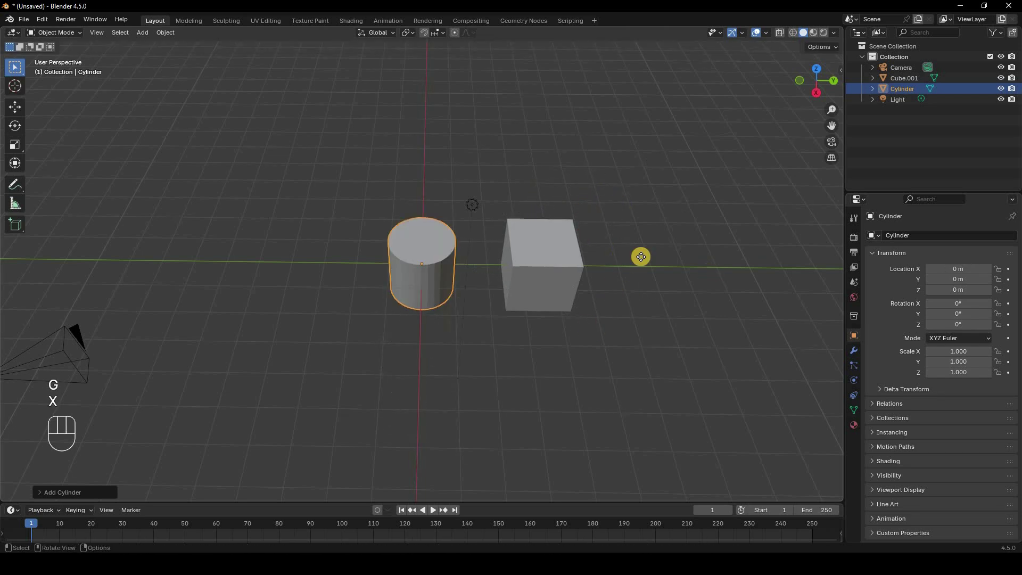
{"action": "key", "text": "g"}
{"action": "key", "text": "y"}
{"action": "right_click", "coordinate": [590, 175]}
{"action": "key", "text": "g"}
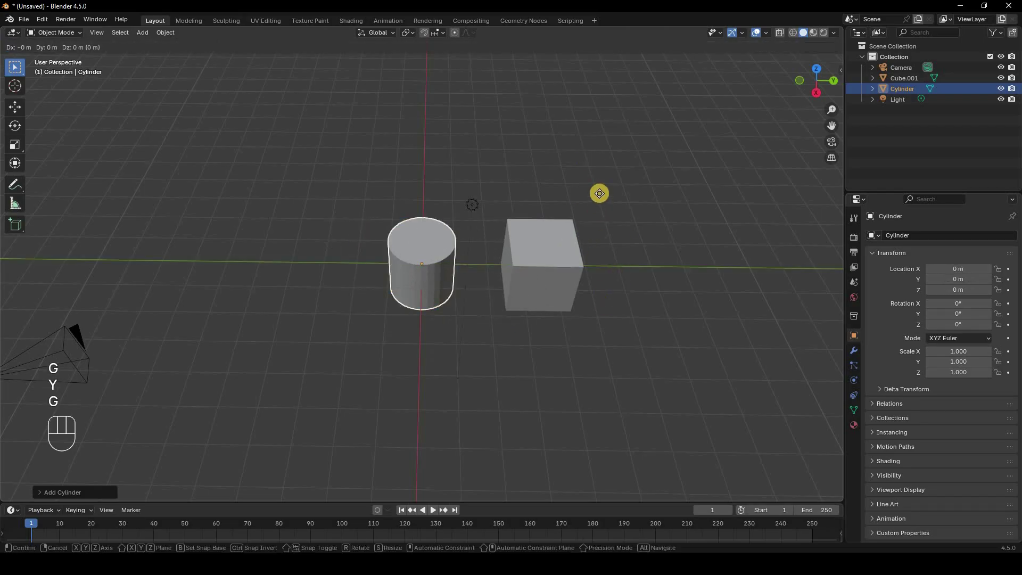
{"action": "key", "text": "z"}
{"action": "right_click", "coordinate": [597, 192]}
Step: Try scaling the cylinder along the Z, X and Y axes in turn, cancelling each scale
{"action": "key", "text": "s"}
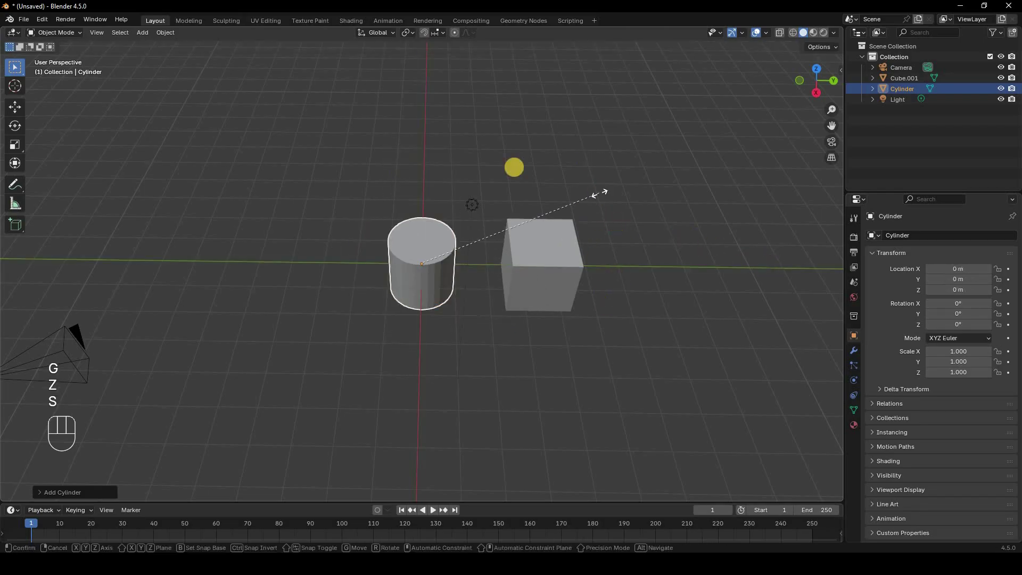
{"action": "key", "text": "z"}
{"action": "right_click", "coordinate": [676, 165]}
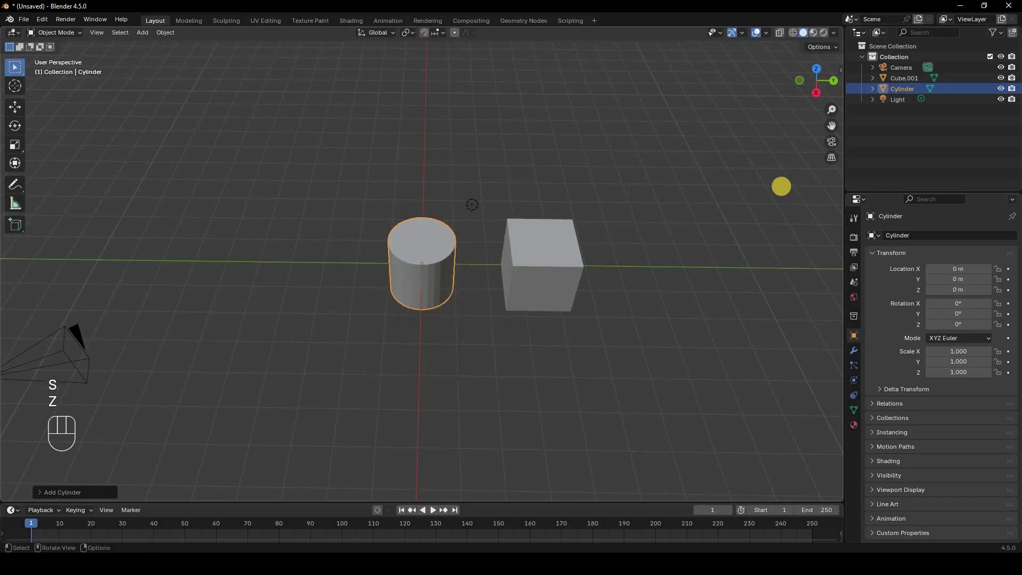
{"action": "key", "text": "s"}
{"action": "key", "text": "x"}
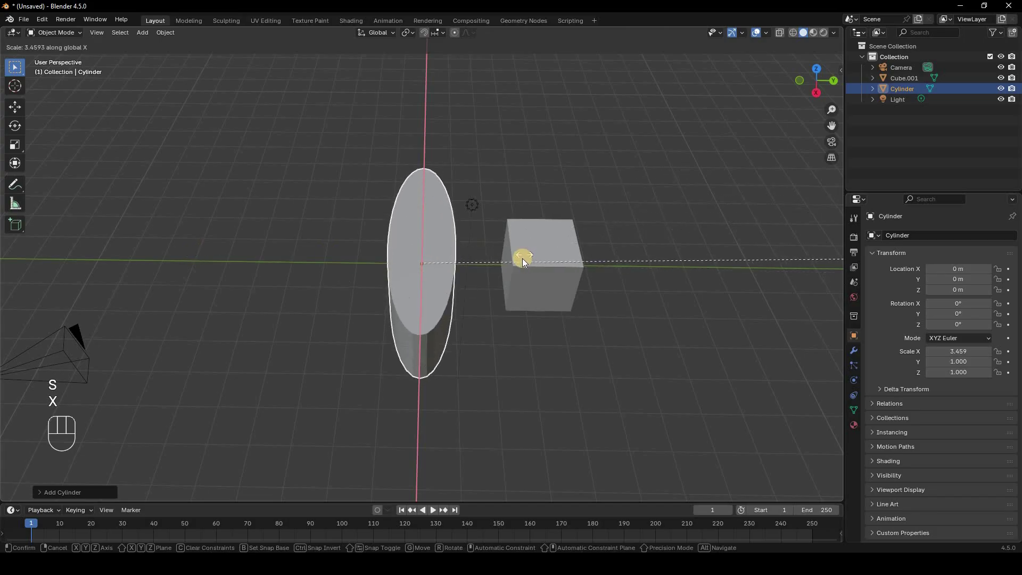
{"action": "right_click", "coordinate": [526, 258]}
{"action": "key", "text": "s"}
{"action": "key", "text": "y"}
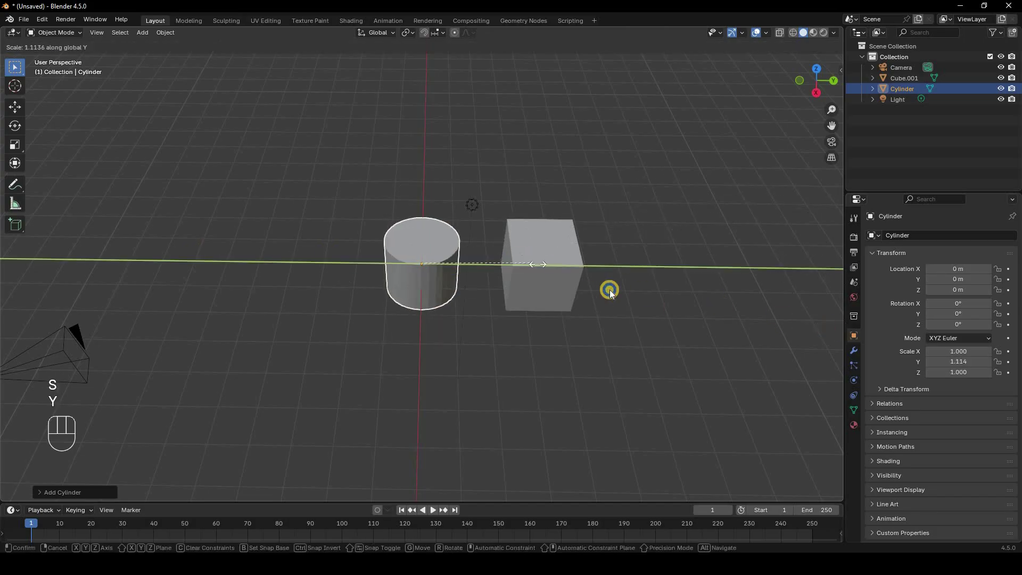
Step: Try rotating the cylinder around the X, Y and Z axes in turn, cancelling each rotation
{"action": "key", "text": "r"}
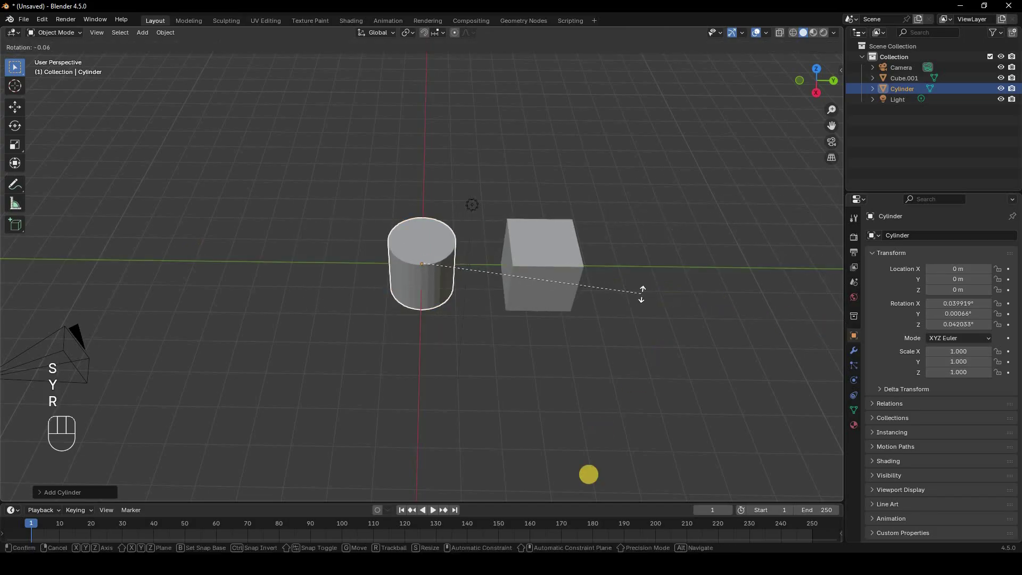
{"action": "key", "text": "x"}
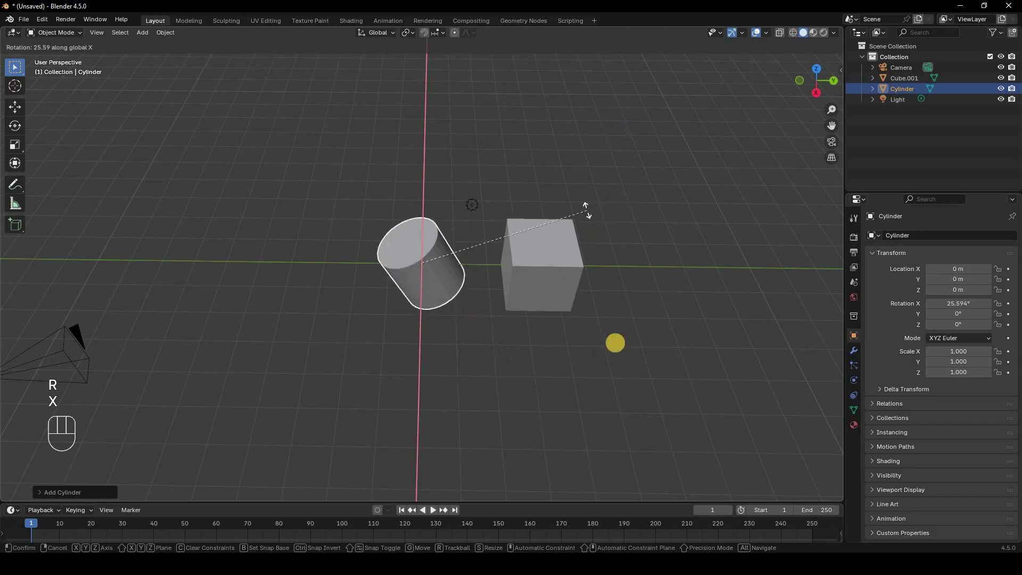
{"action": "right_click", "coordinate": [612, 320]}
{"action": "key", "text": "r"}
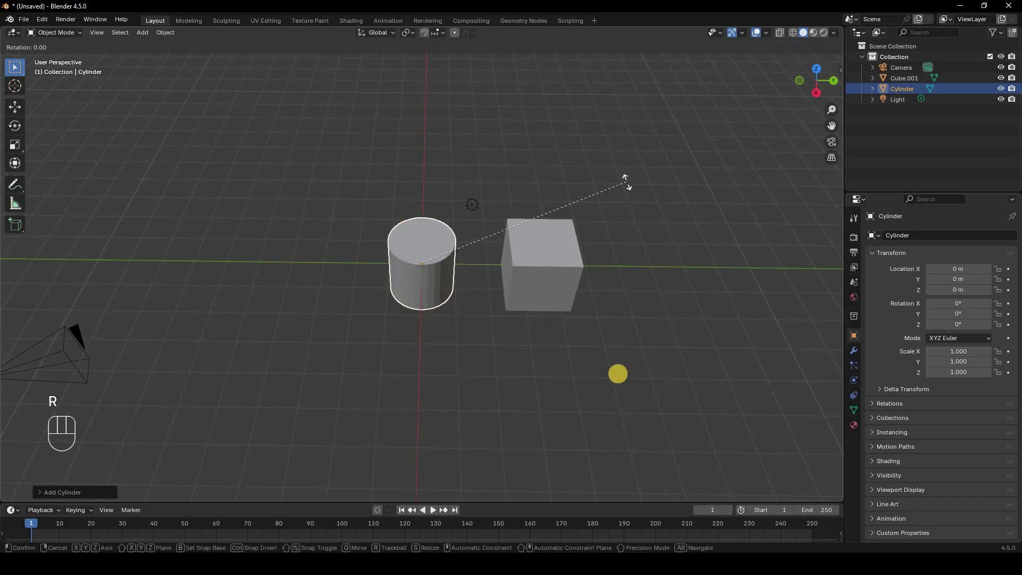
{"action": "key", "text": "y"}
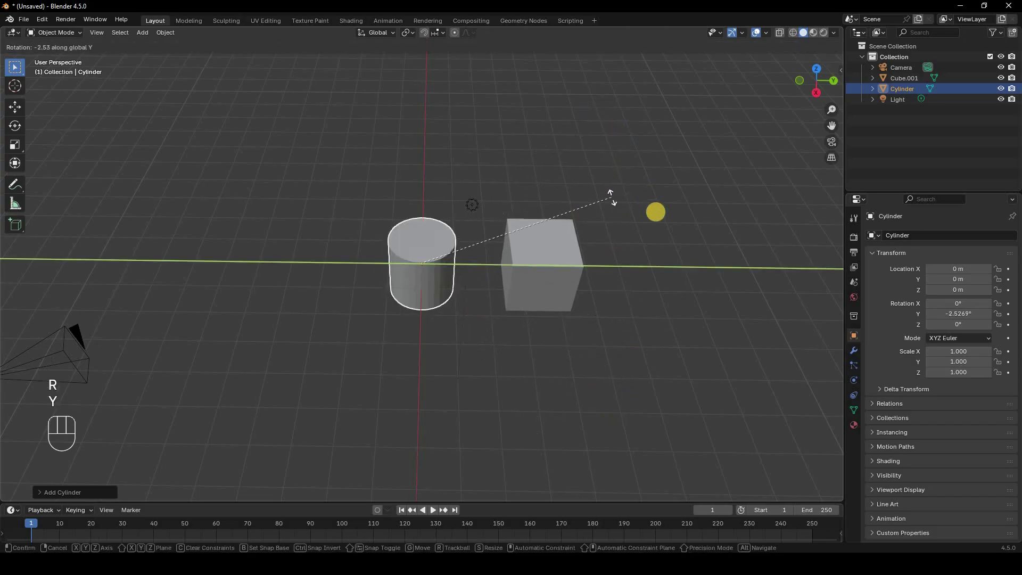
{"action": "right_click", "coordinate": [654, 210]}
{"action": "key", "text": "r"}
{"action": "key", "text": "z"}
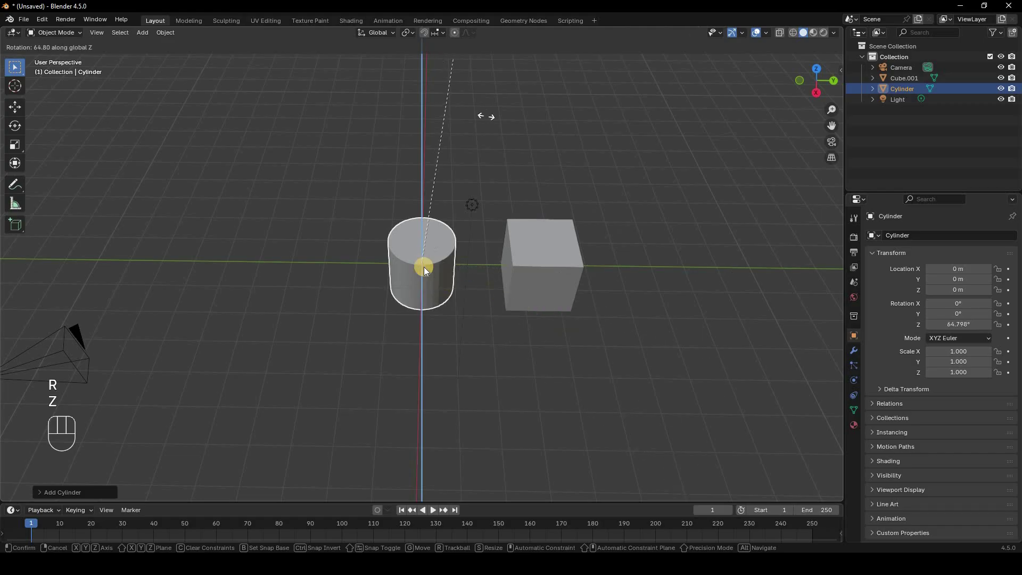
{"action": "right_click", "coordinate": [421, 265]}
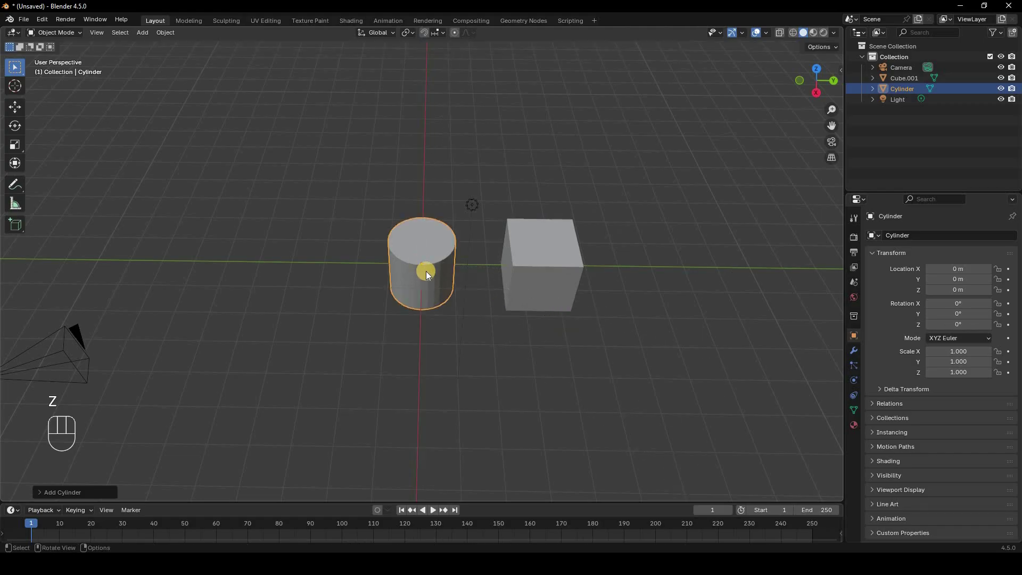
Step: Move the cylinder's whole mesh along the Y axis in Edit Mode, away from its origin
{"action": "key", "text": "KP_7"}
{"action": "scroll", "coordinate": [425, 268], "scroll_direction": "up", "scroll_amount": 3}
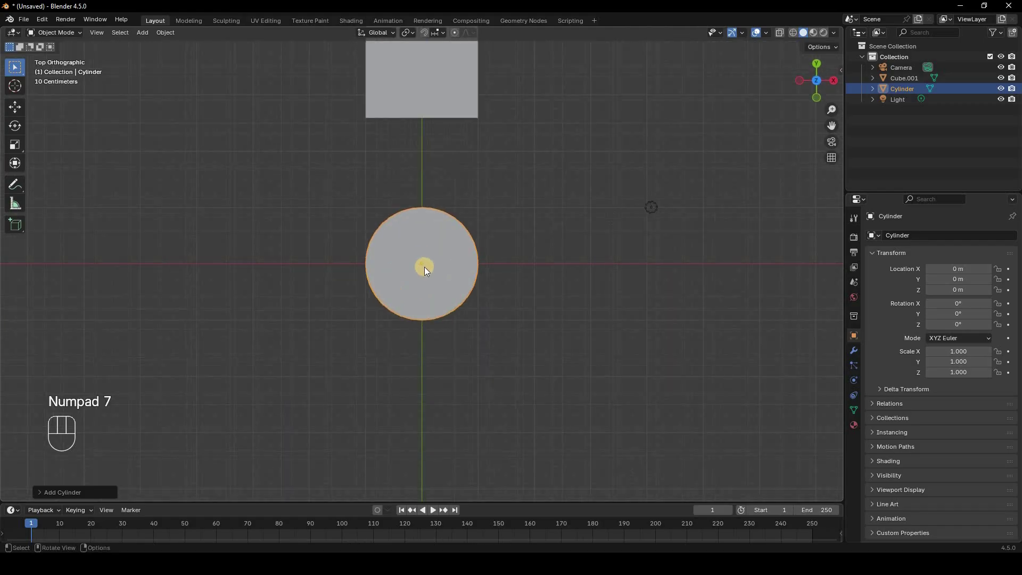
{"action": "key", "text": "Tab"}
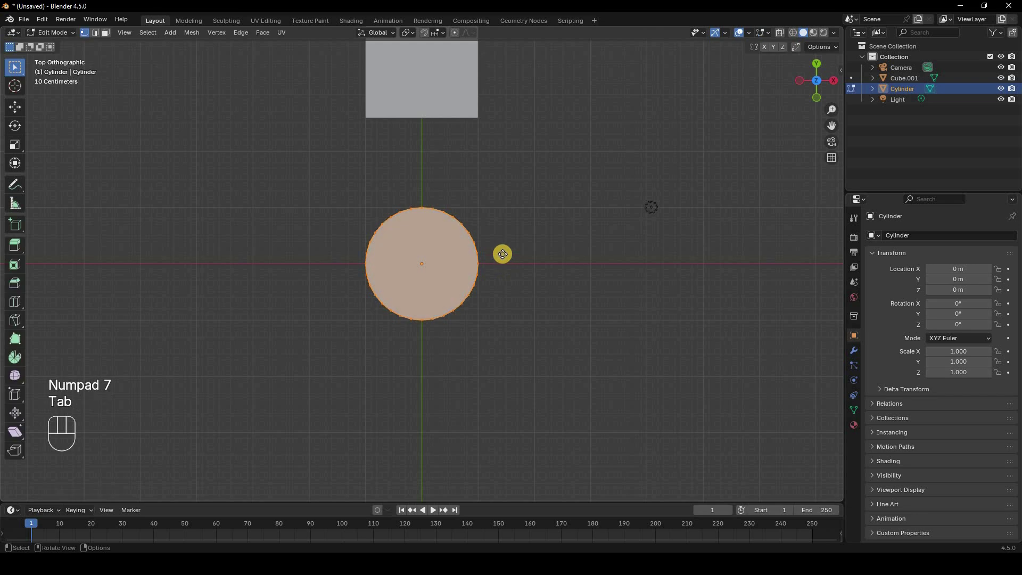
{"action": "key", "text": "g"}
{"action": "key", "text": "y"}
{"action": "left_click", "coordinate": [486, 266]}
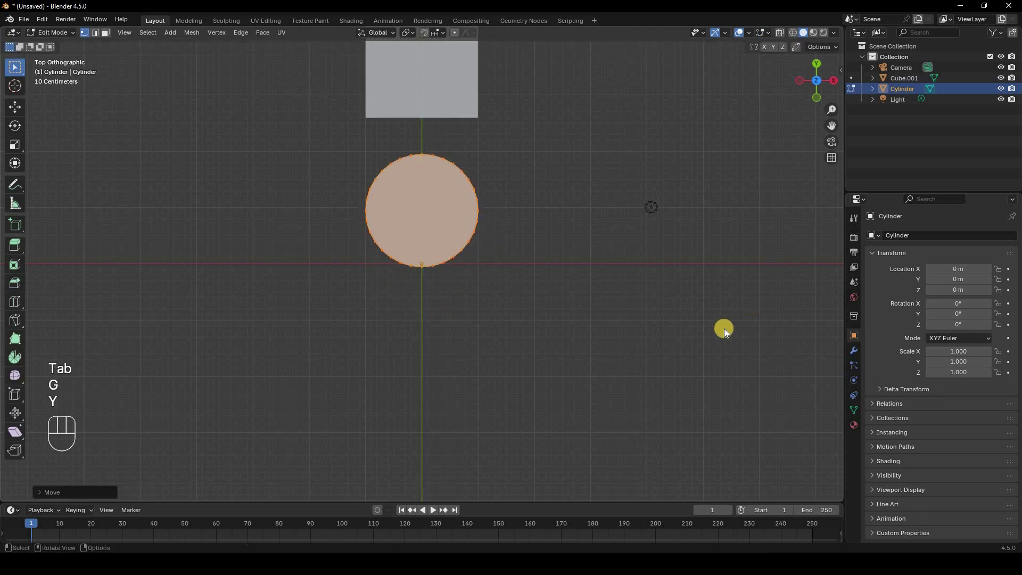
Step: Try rotating the cylinder around Z about its offset origin in Object Mode, and cancel the rotation
{"action": "key", "text": "Tab"}
{"action": "middle_click_drag", "start_coordinate": [663, 290], "coordinate": [189, 149]}
{"action": "key", "text": "r"}
{"action": "key", "text": "z"}
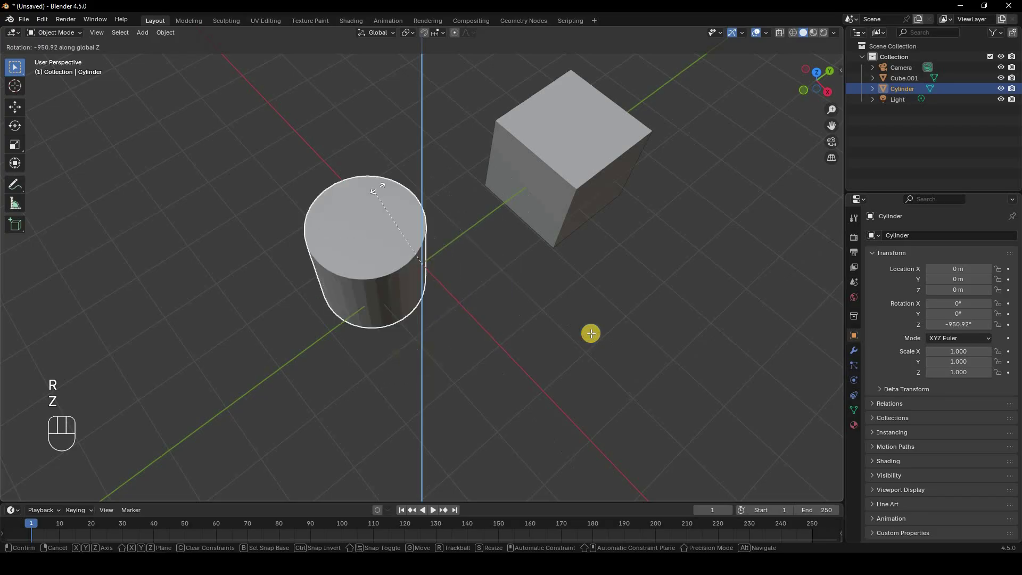
{"action": "right_click", "coordinate": [590, 333]}
Step: Undo the cylinder's Edit Mode move and return to Object Mode
{"action": "key", "text": "ctrl+z"}
{"action": "key", "text": "ctrl+z"}
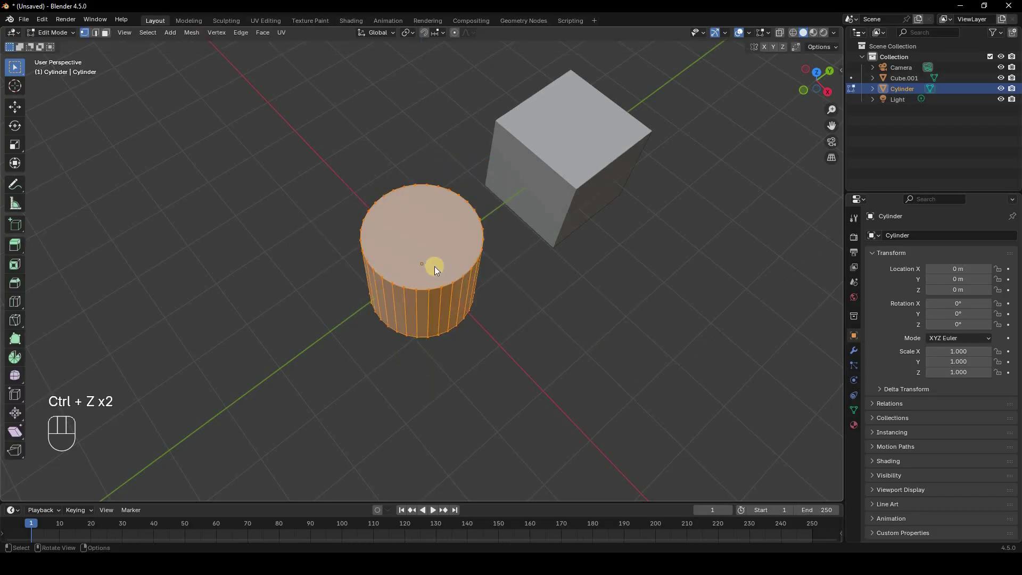
{"action": "key", "text": "Tab"}
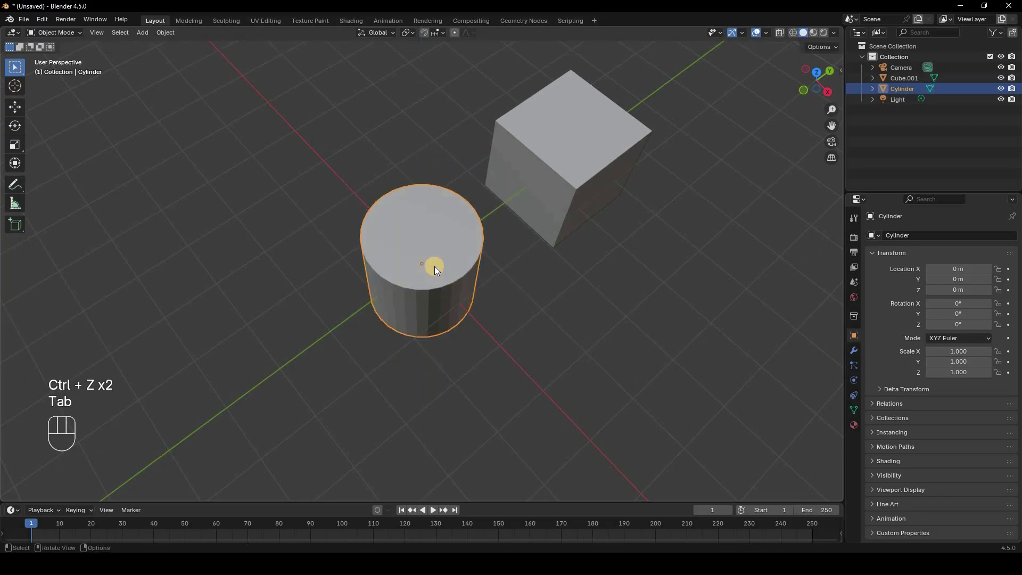
{"action": "key", "text": "KP_7"}
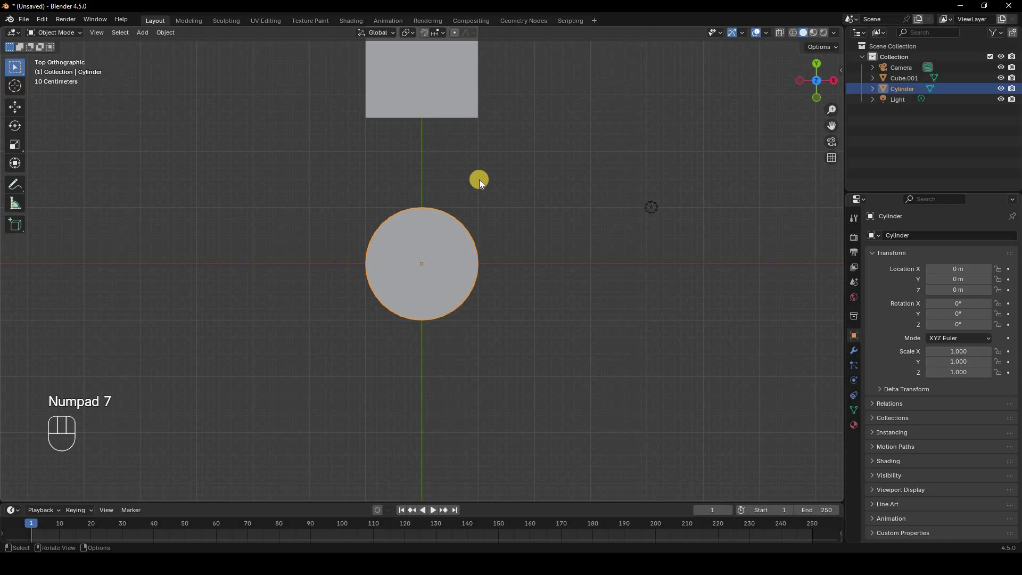
{"action": "middle_click_drag", "start_coordinate": [479, 180], "coordinate": [378, 31]}
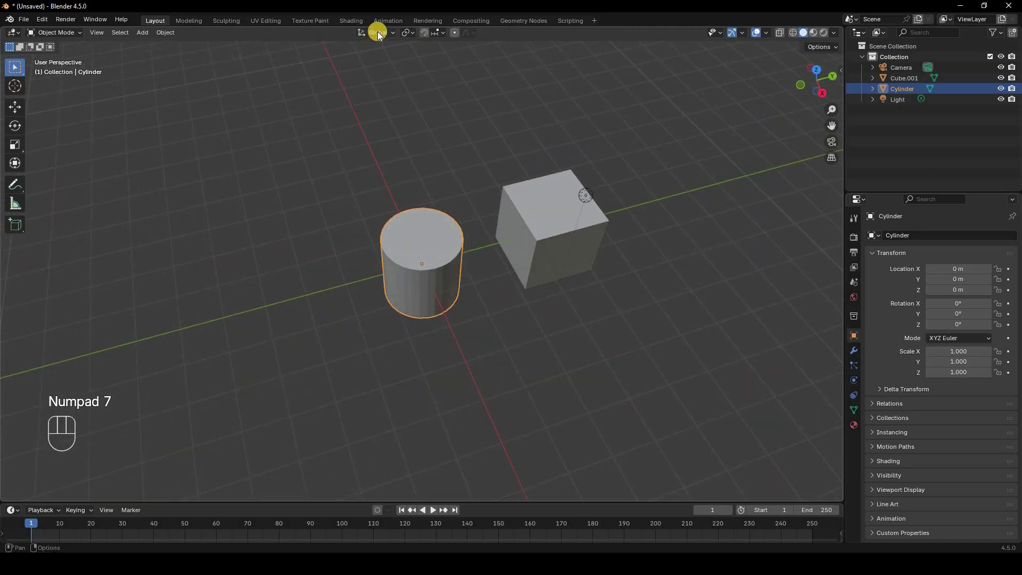
Step: Switch the transform orientation to Local and back to Global
{"action": "left_click", "coordinate": [377, 33]}
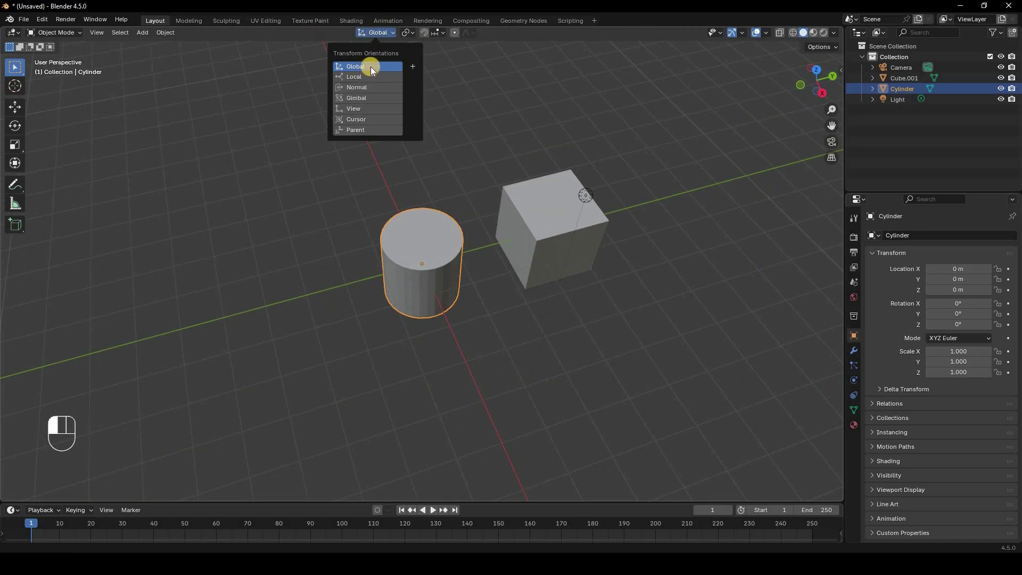
{"action": "left_click", "coordinate": [393, 33]}
{"action": "left_click", "coordinate": [391, 33]}
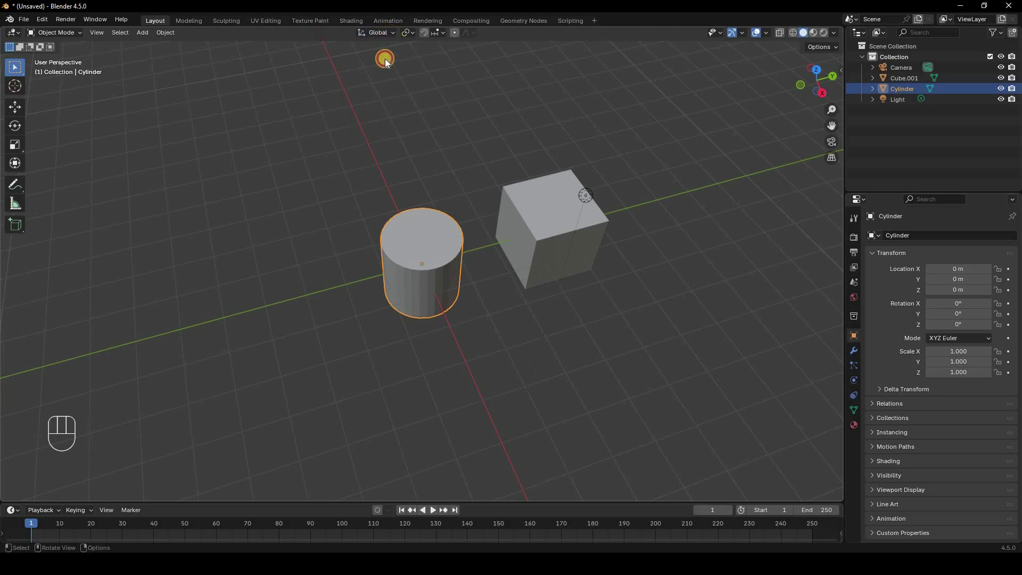
{"action": "left_click", "coordinate": [380, 77]}
{"action": "left_click", "coordinate": [380, 31]}
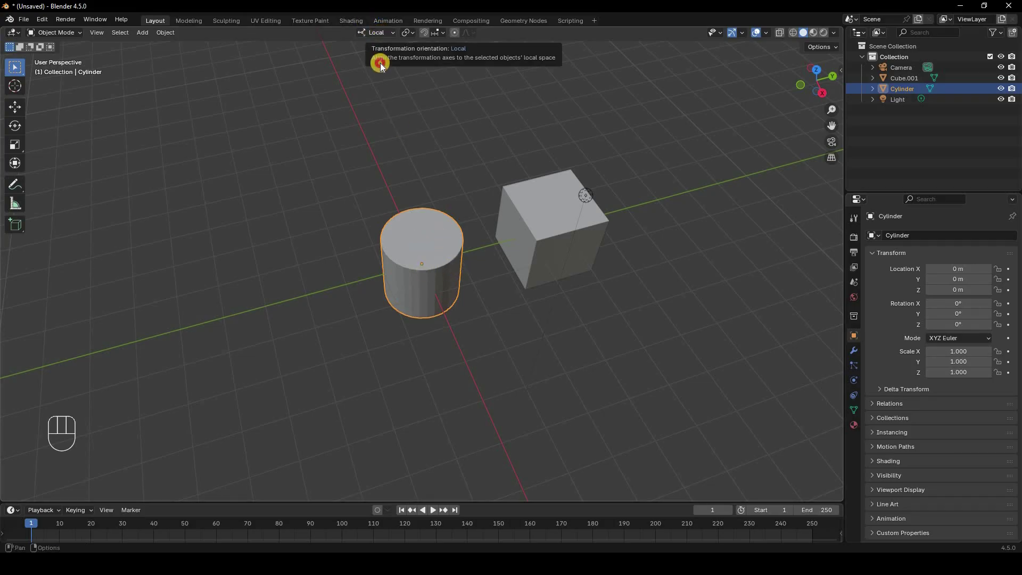
Step: Rotate the cylinder's whole mesh around the X axis in Edit Mode so it tilts, and return to Object Mode
{"action": "key", "text": "Tab"}
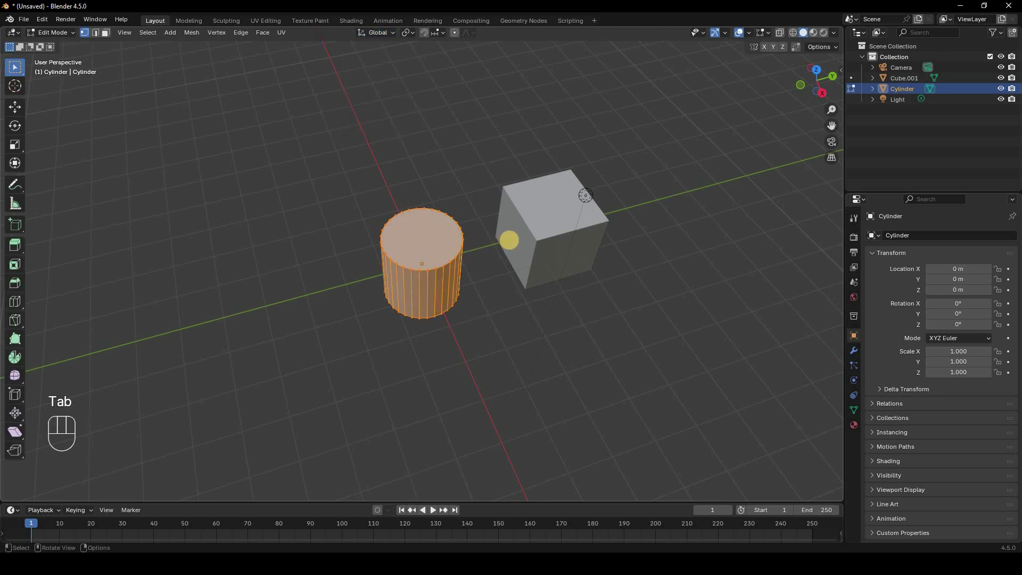
{"action": "key", "text": "r"}
{"action": "key", "text": "x"}
{"action": "left_click", "coordinate": [503, 352]}
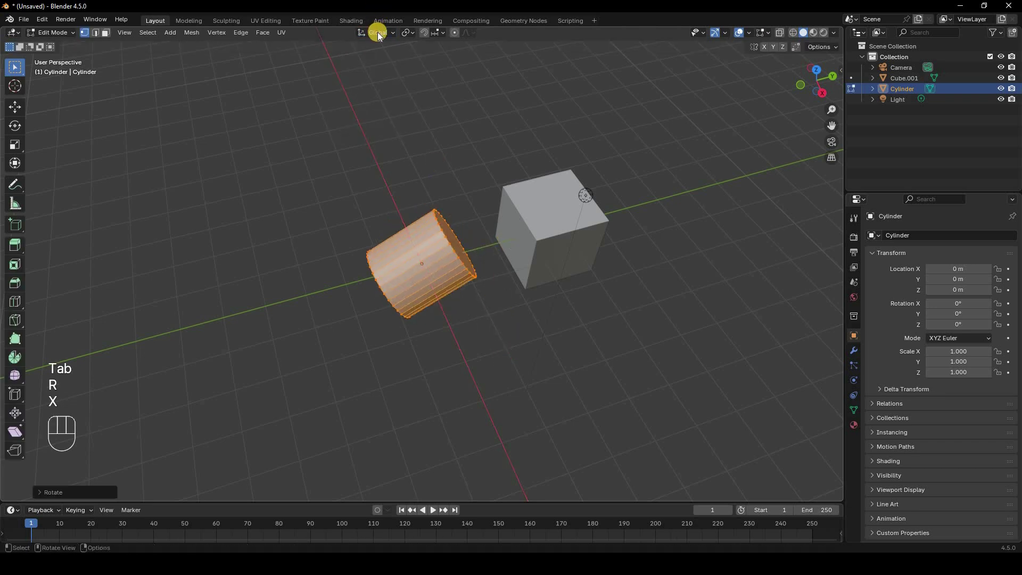
{"action": "key", "text": "Tab"}
Step: Set the transform orientation to Local and try rotating the cylinder around its local Z and X axes, cancelling each rotation
{"action": "left_click", "coordinate": [376, 33]}
{"action": "left_click", "coordinate": [376, 78]}
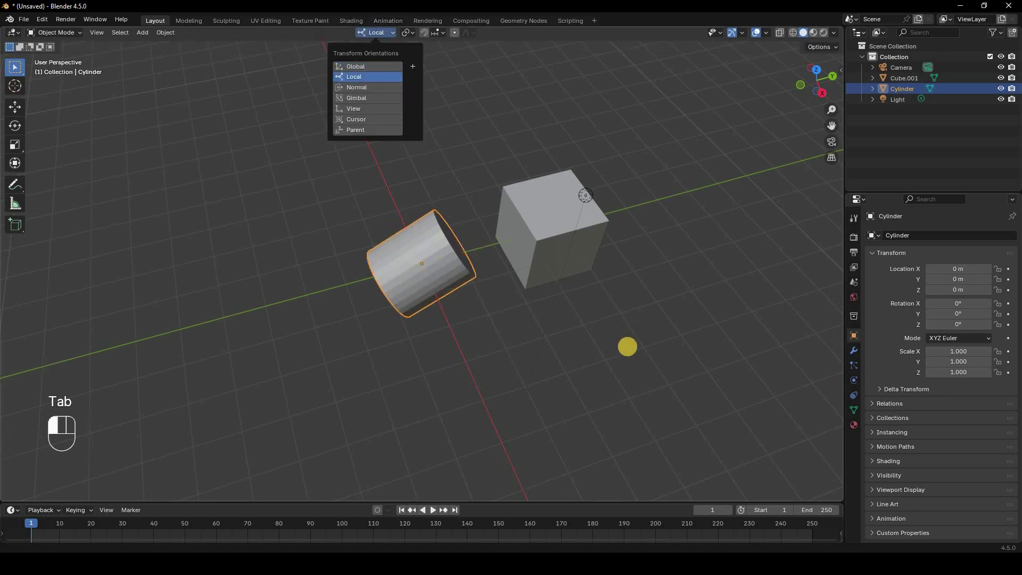
{"action": "key", "text": "r"}
{"action": "key", "text": "z"}
{"action": "right_click", "coordinate": [532, 96]}
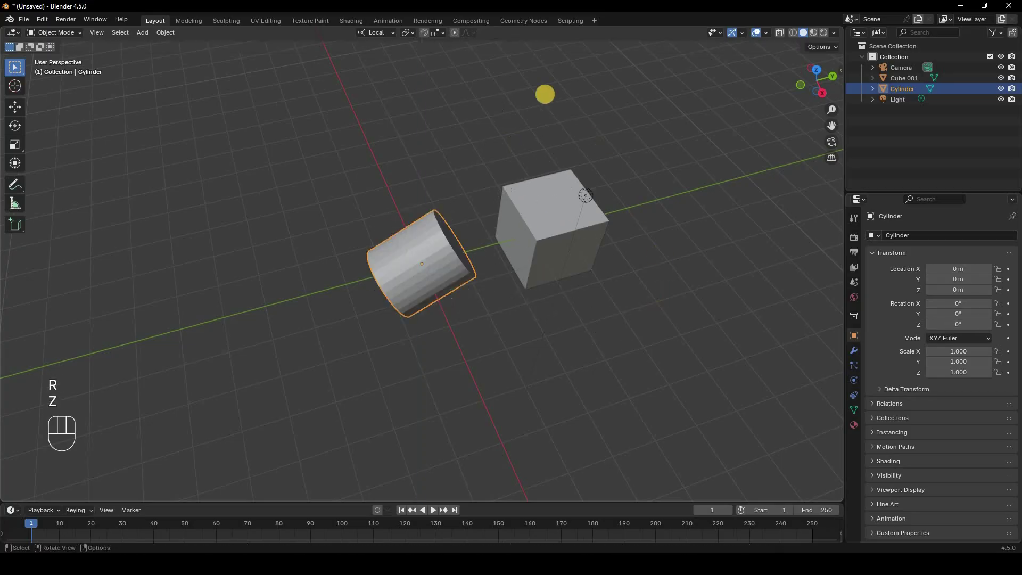
{"action": "key", "text": "r"}
{"action": "key", "text": "x"}
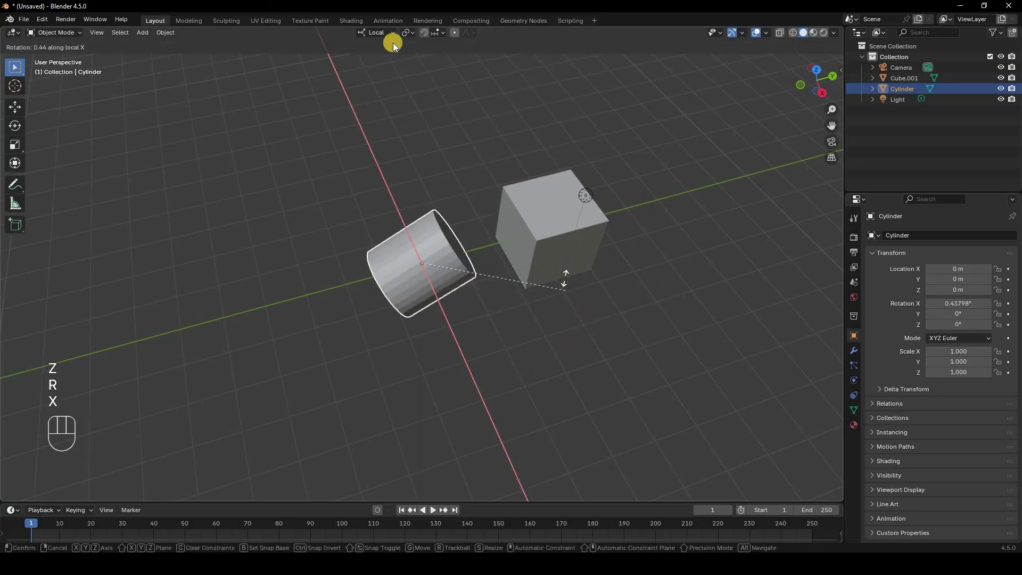
{"action": "right_click", "coordinate": [563, 271]}
Step: Set the transform orientation to Normal
{"action": "left_click", "coordinate": [391, 31]}
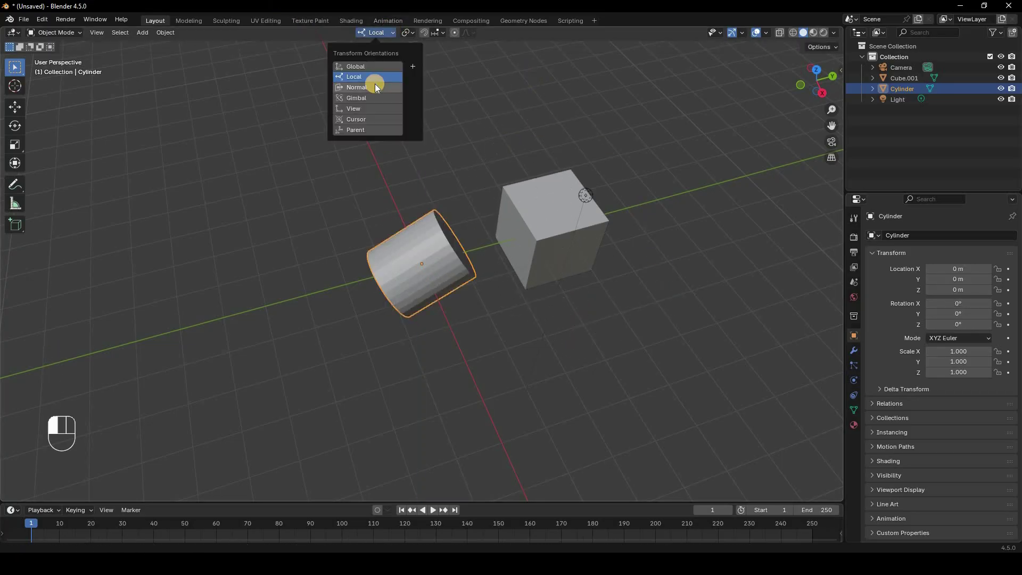
{"action": "left_click", "coordinate": [375, 87]}
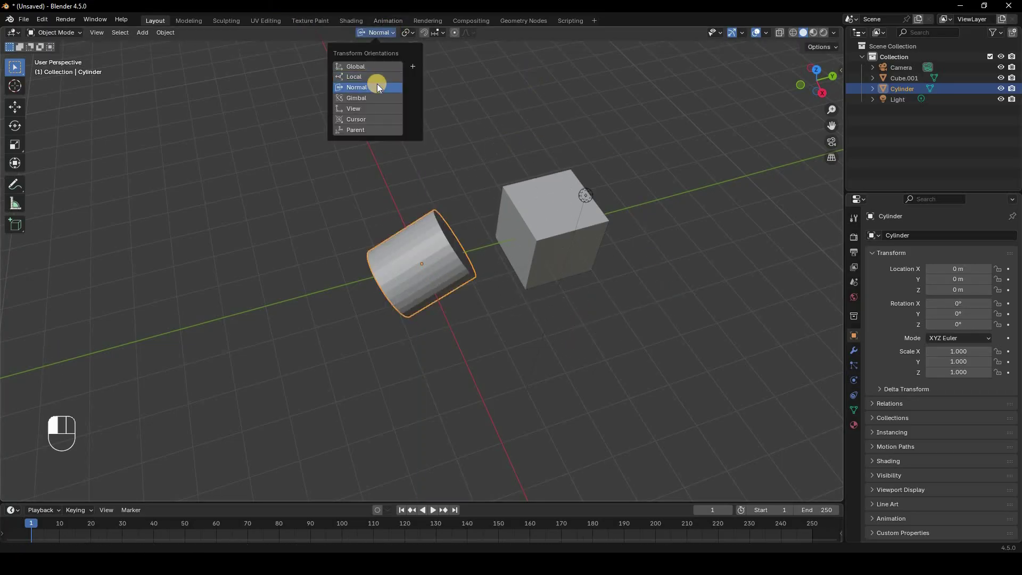
{"action": "left_click", "coordinate": [652, 247]}
{"action": "middle_click_drag", "start_coordinate": [603, 191], "coordinate": [567, 184]}
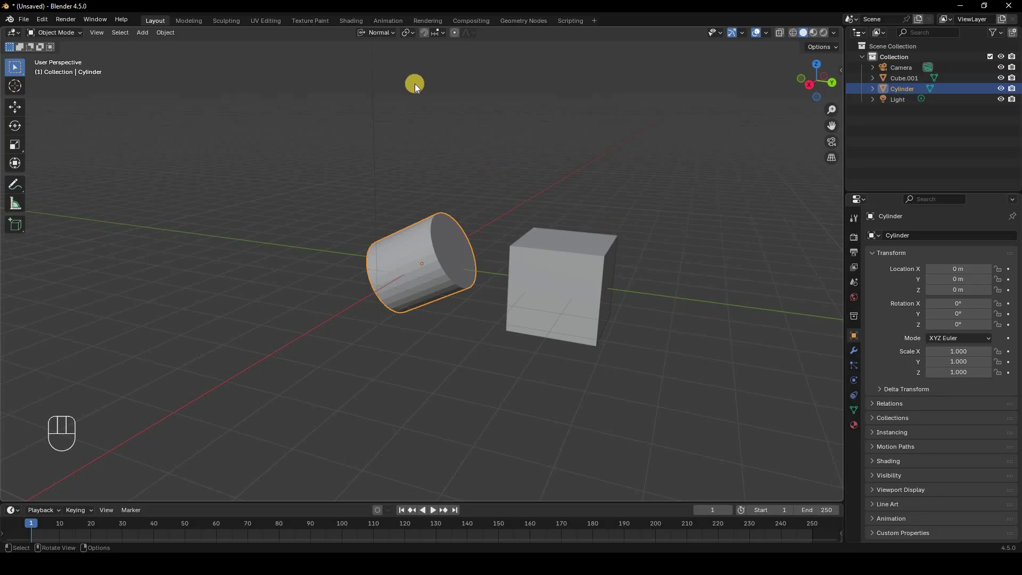
{"action": "left_click", "coordinate": [383, 33]}
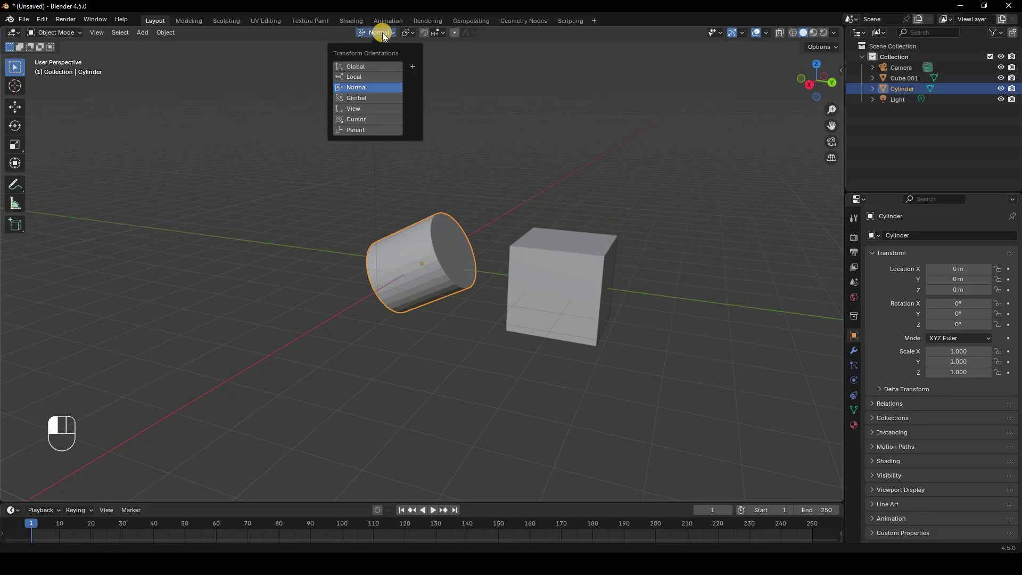
{"action": "left_click", "coordinate": [449, 272]}
Step: Enter Edit Mode on the cylinder and switch between the face, vertex and edge selection modes, ending in vertex select
{"action": "key", "text": "Tab"}
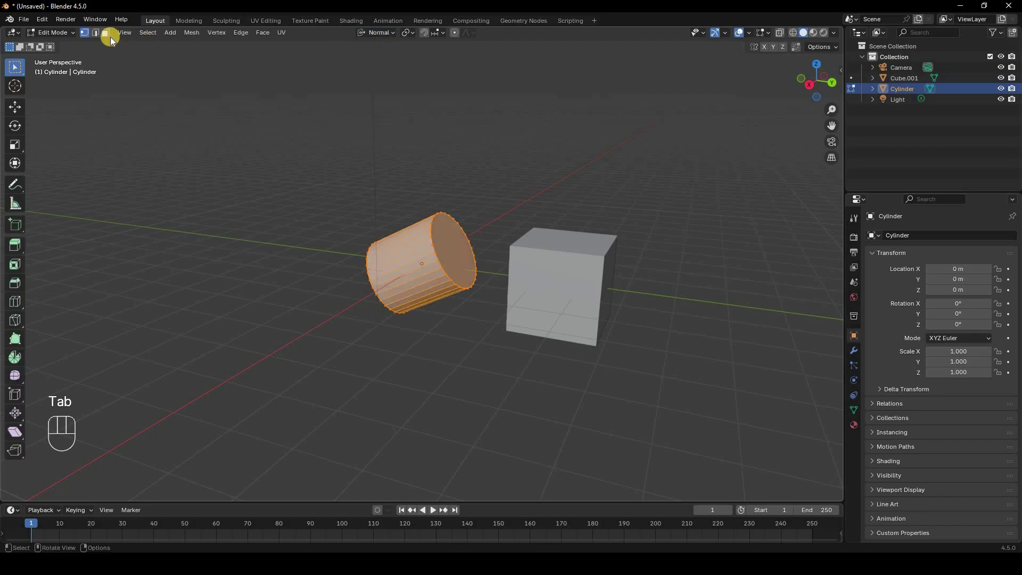
{"action": "left_click", "coordinate": [105, 33]}
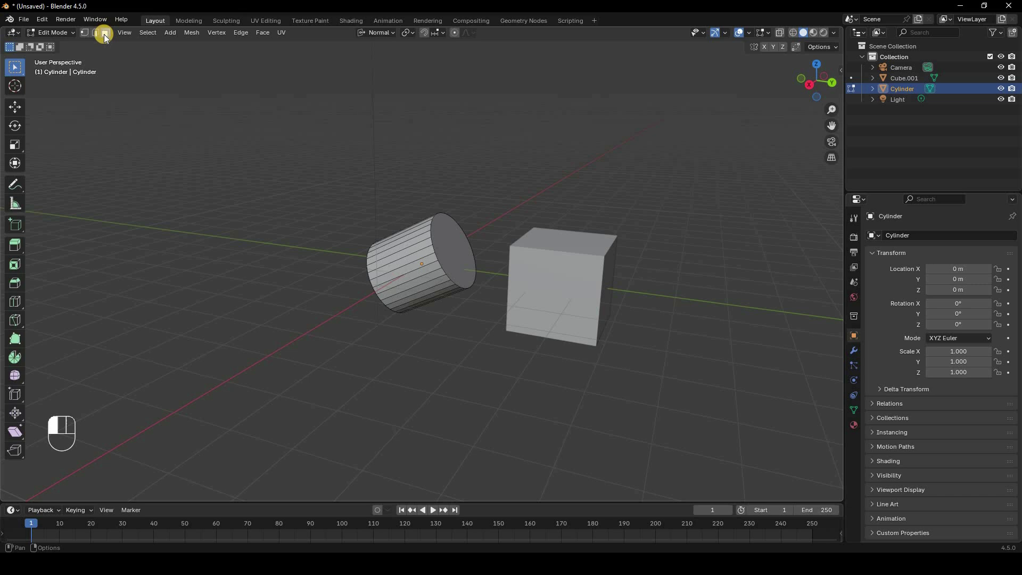
{"action": "left_click", "coordinate": [85, 31]}
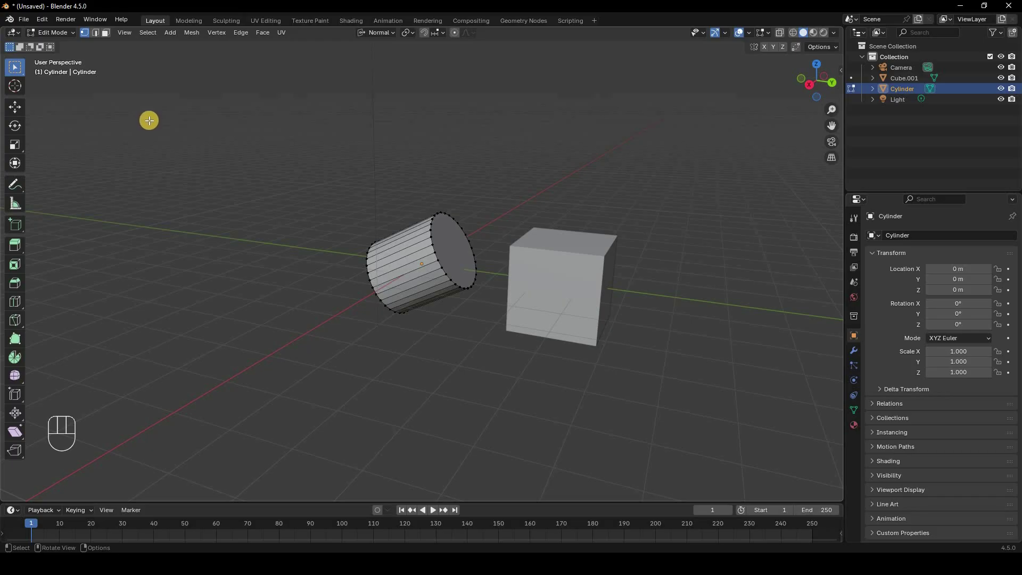
{"action": "key", "text": "3"}
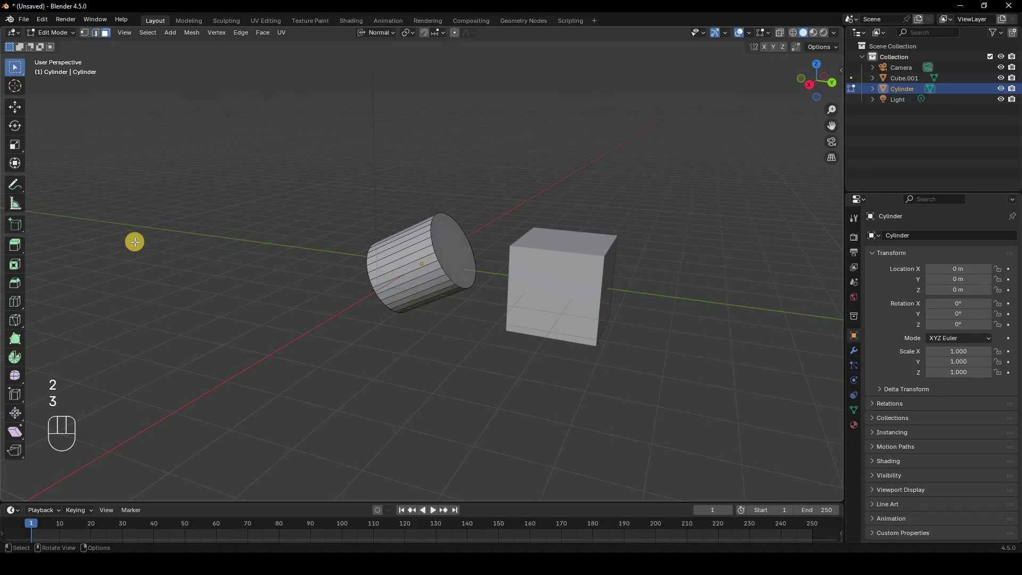
{"action": "key", "text": "1"}
{"action": "key", "text": "KP_1"}
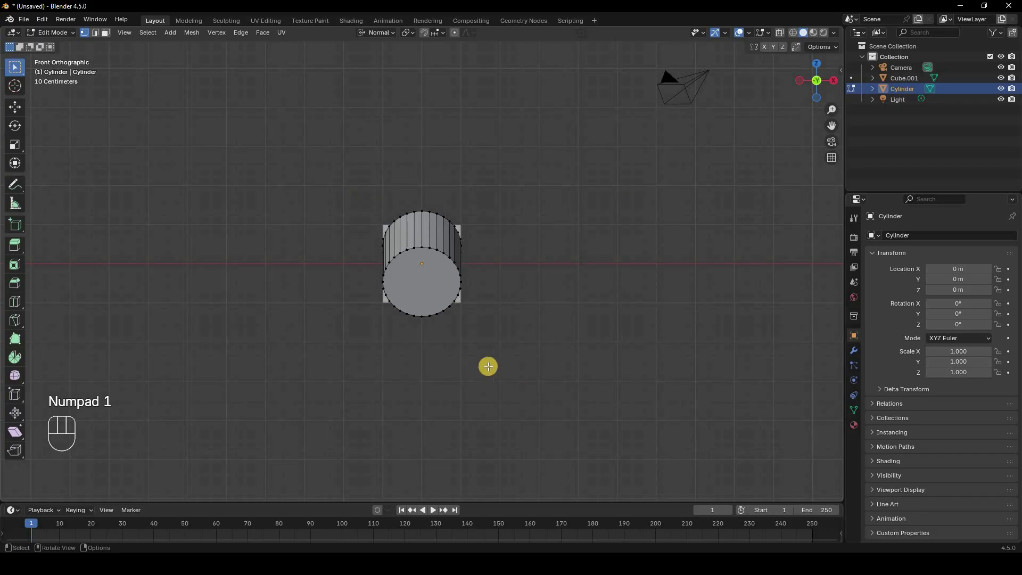
Step: Switch to face select mode and select the cylinder's flat end face that faces the cube
{"action": "key", "text": "KP_3"}
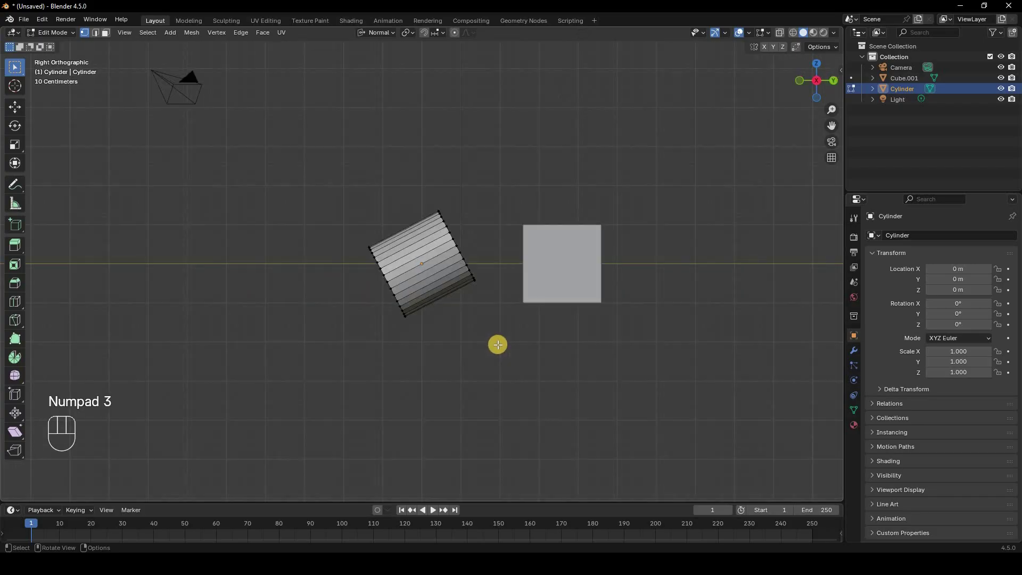
{"action": "key", "text": "KP_7"}
{"action": "key", "text": "KP_8"}
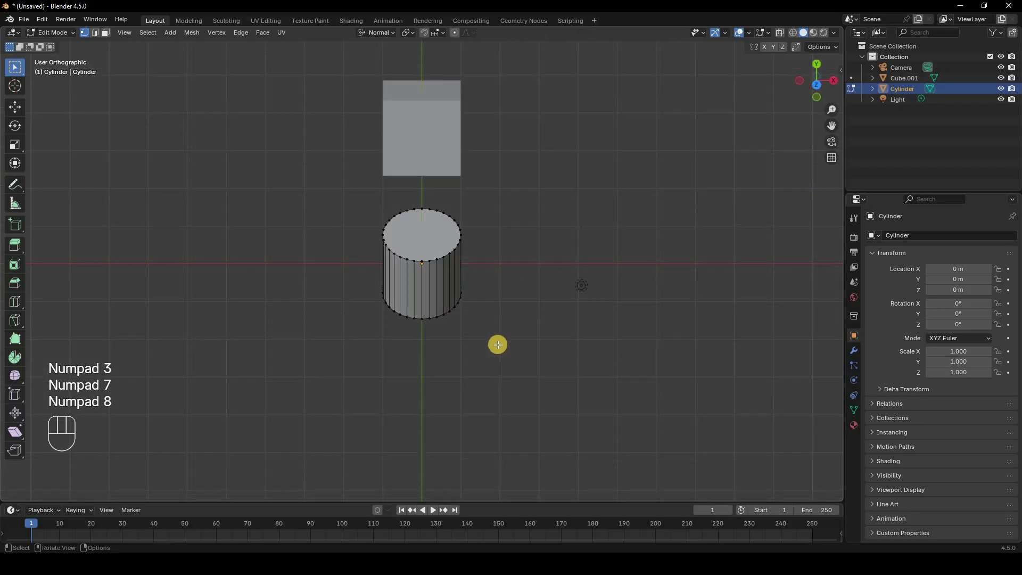
{"action": "key", "text": "KP_7"}
{"action": "key", "text": "KP_1"}
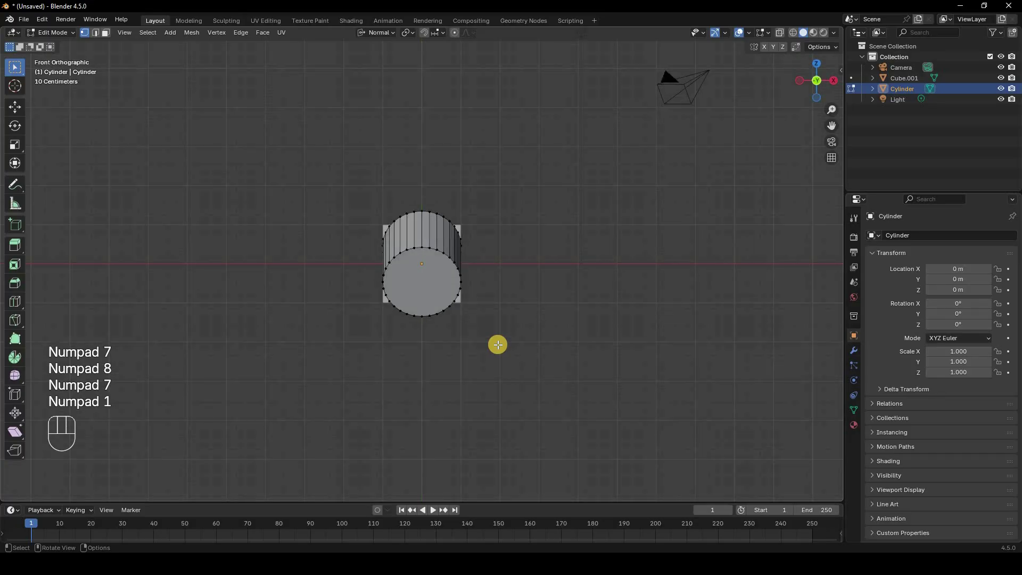
{"action": "key", "text": "KP_3"}
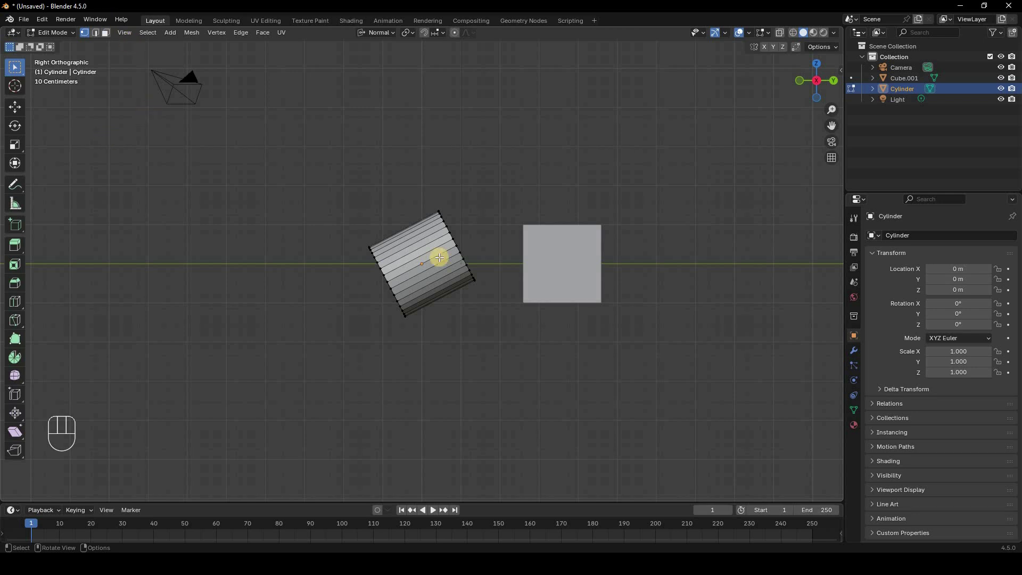
{"action": "middle_click_drag", "start_coordinate": [437, 268], "coordinate": [439, 240]}
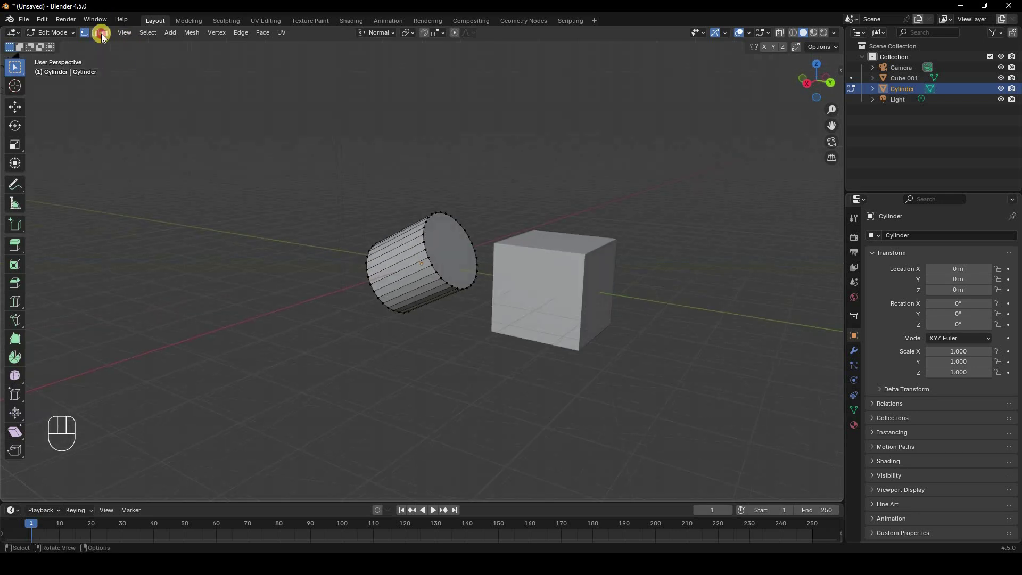
{"action": "left_click", "coordinate": [439, 240]}
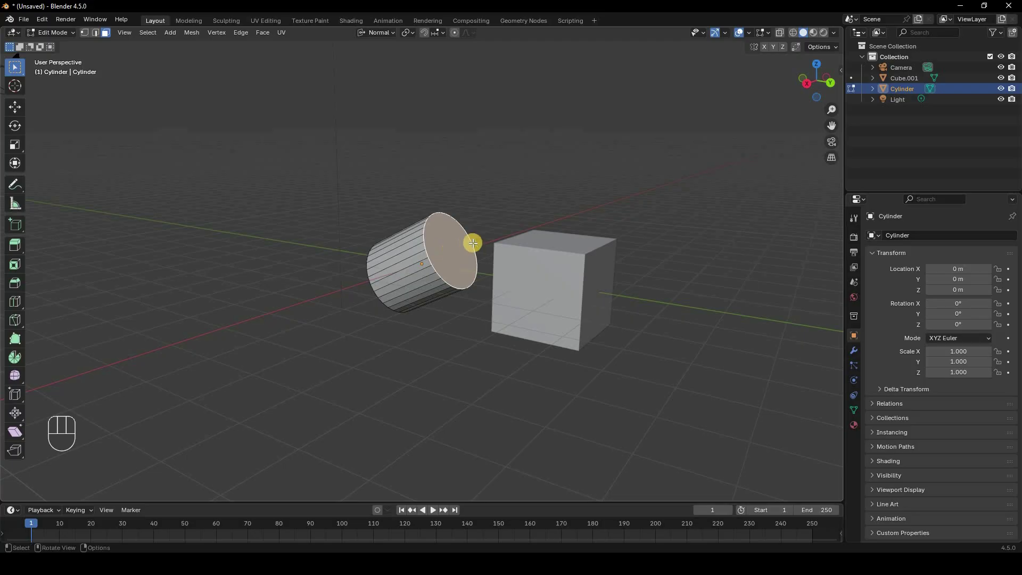
Step: Try moving the cylinder's selected end face freely, then try edge-sliding it, cancelling both transforms
{"action": "middle_click_drag", "start_coordinate": [481, 241], "coordinate": [634, 166]}
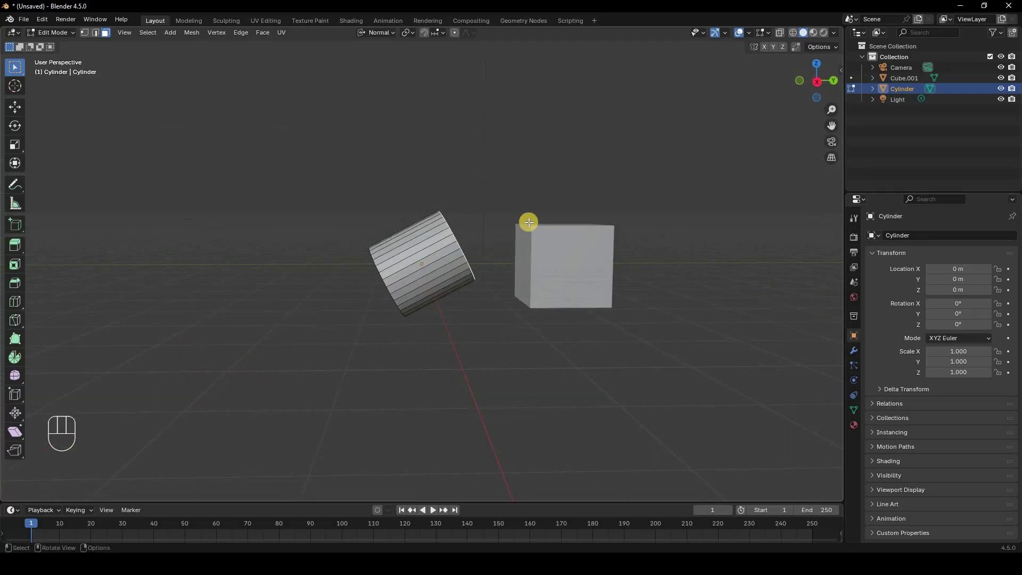
{"action": "key", "text": "g"}
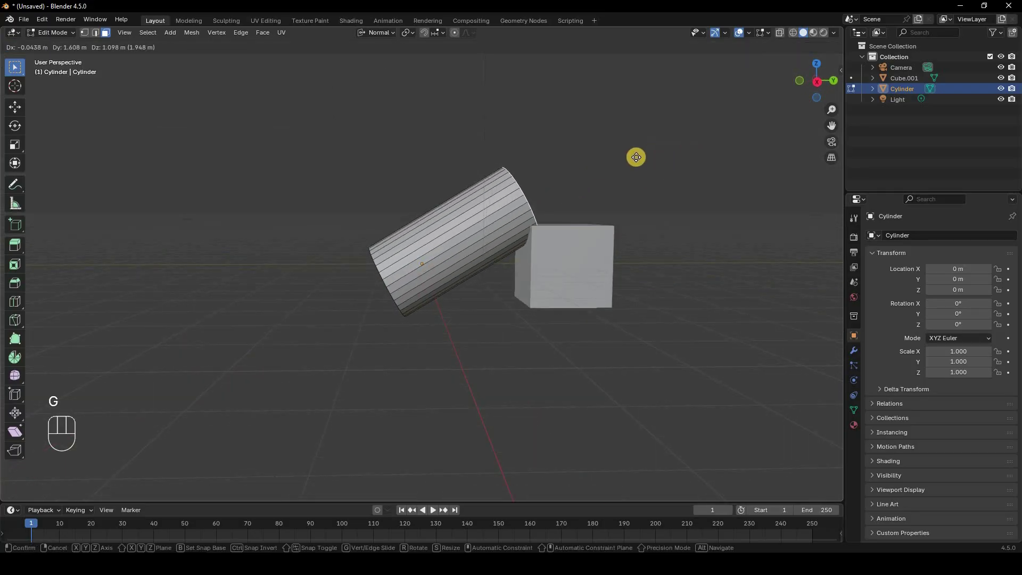
{"action": "right_click", "coordinate": [617, 174]}
{"action": "key", "text": "g"}
{"action": "key", "text": "g"}
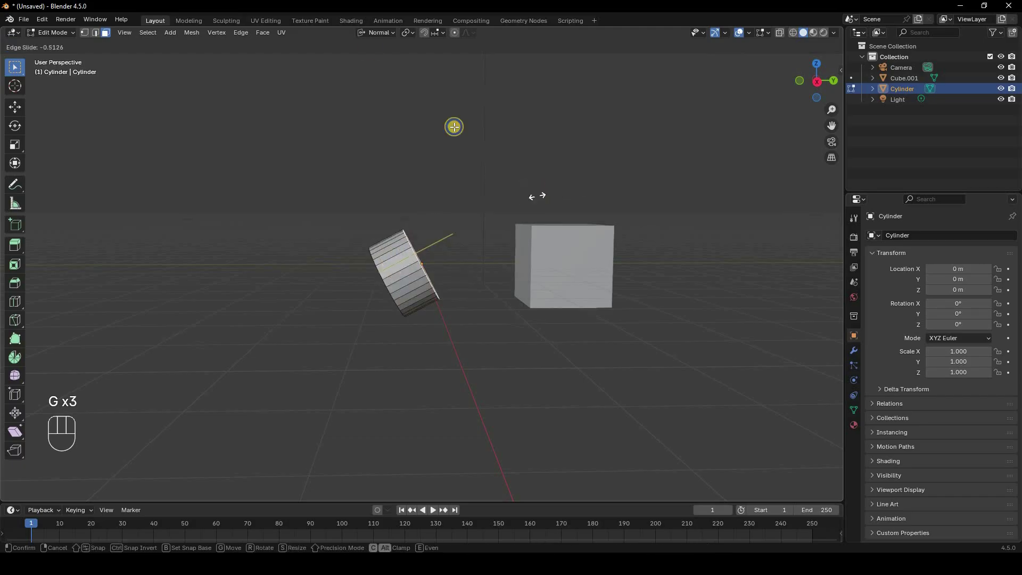
{"action": "right_click", "coordinate": [373, 37]}
Step: Set the transform orientation to Global and return the cylinder to Object Mode
{"action": "left_click", "coordinate": [375, 34]}
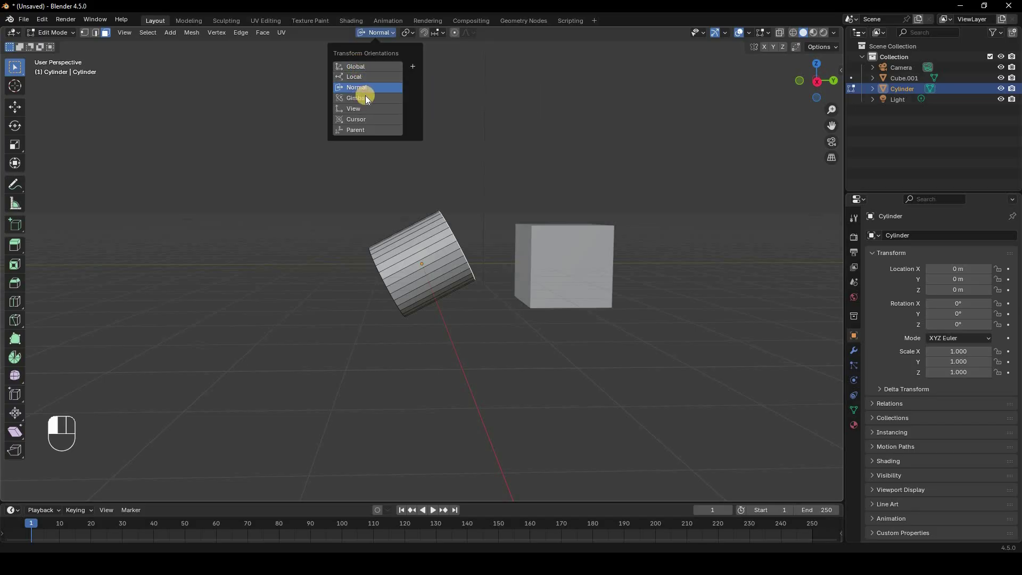
{"action": "left_click", "coordinate": [364, 68]}
{"action": "left_click", "coordinate": [410, 33]}
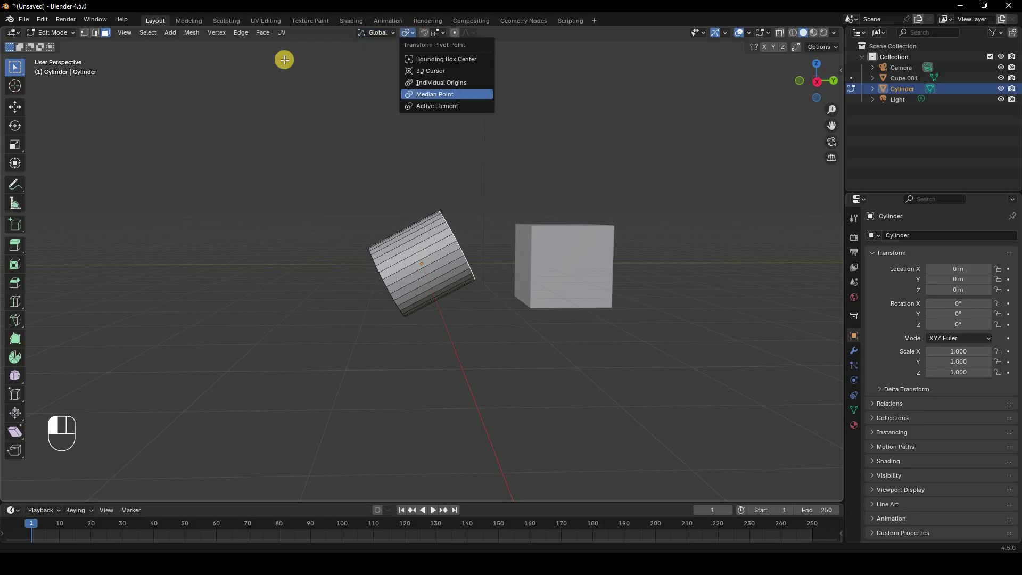
{"action": "left_click", "coordinate": [59, 33]}
{"action": "left_click", "coordinate": [69, 48]}
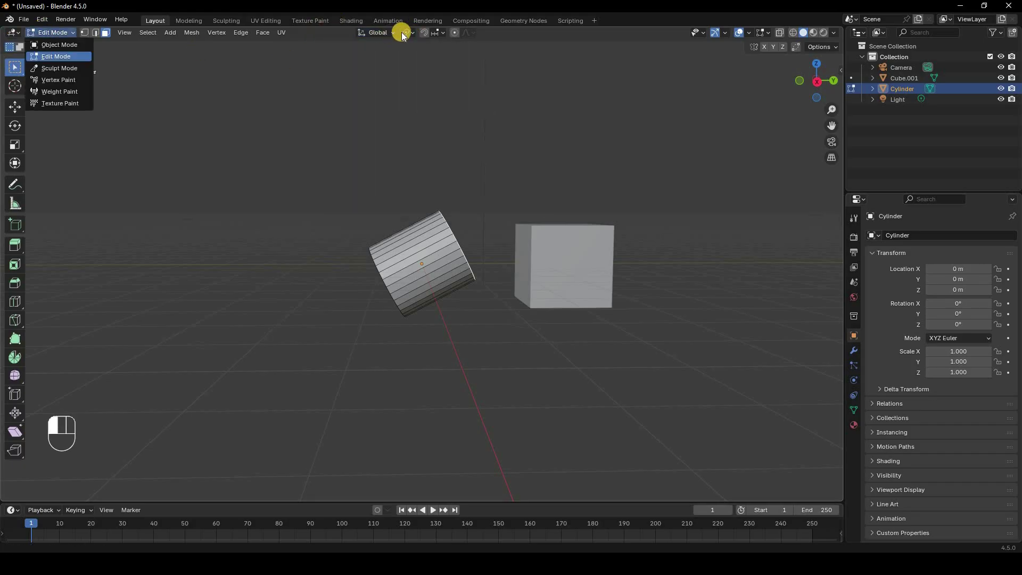
Step: Try rotating the cylinder around the global Z axis with the Median Point pivot, and cancel the rotation
{"action": "left_click", "coordinate": [408, 33]}
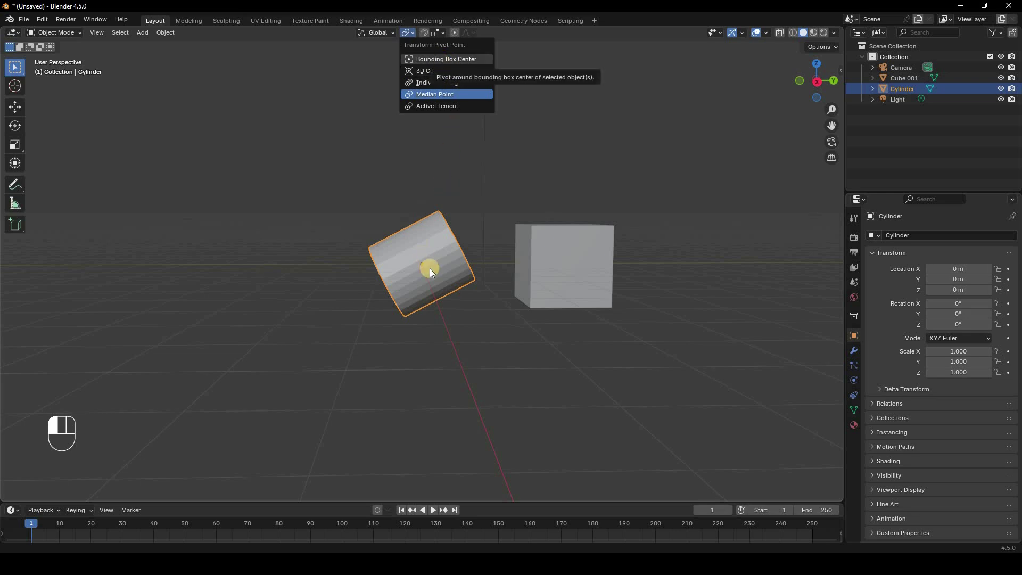
{"action": "middle_click_drag", "start_coordinate": [442, 286], "coordinate": [539, 217]}
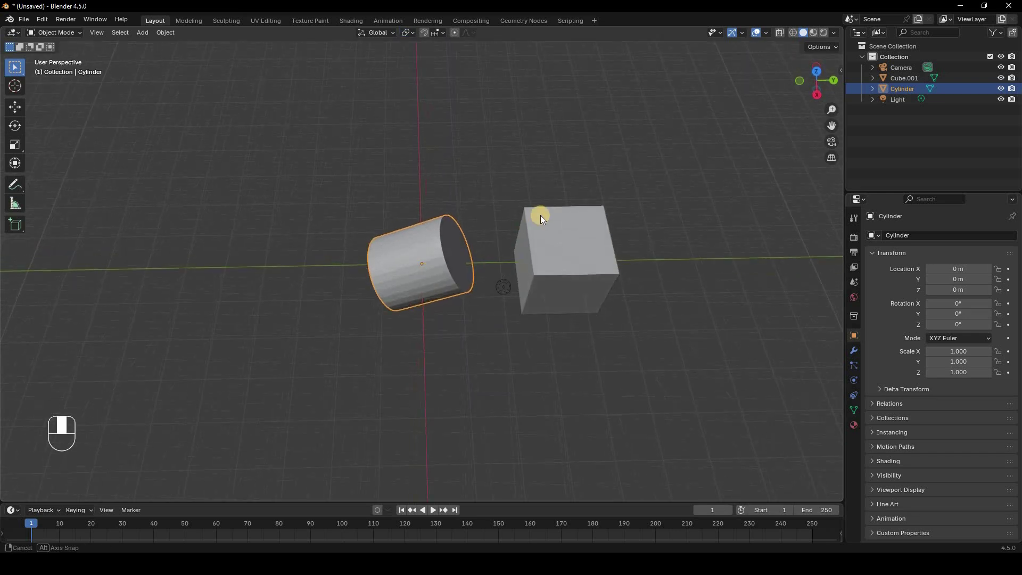
{"action": "key", "text": "r"}
{"action": "key", "text": "z"}
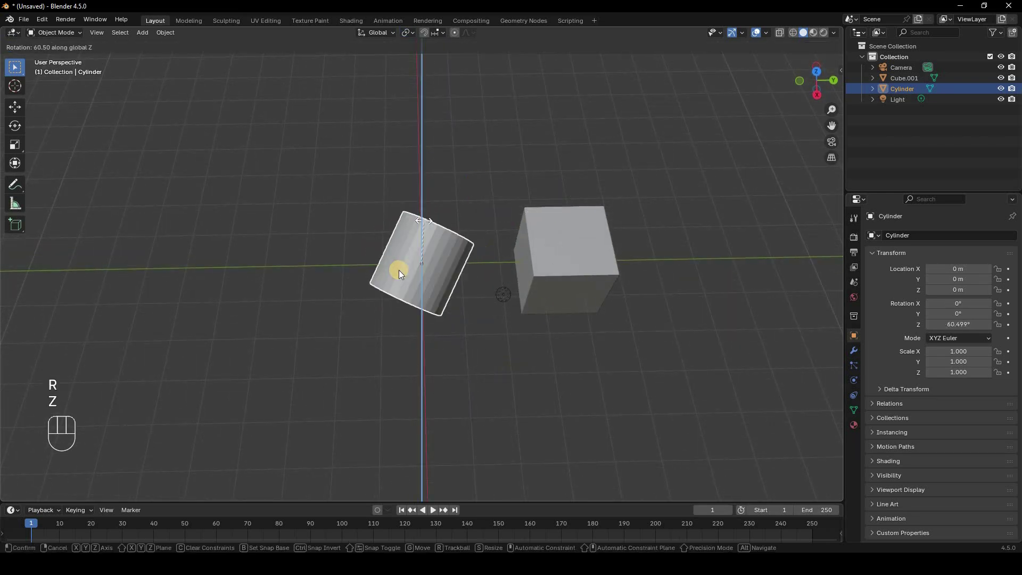
{"action": "right_click", "coordinate": [582, 254]}
Step: Select the cube, then add the cylinder to the selection as the active object
{"action": "left_click", "coordinate": [563, 264]}
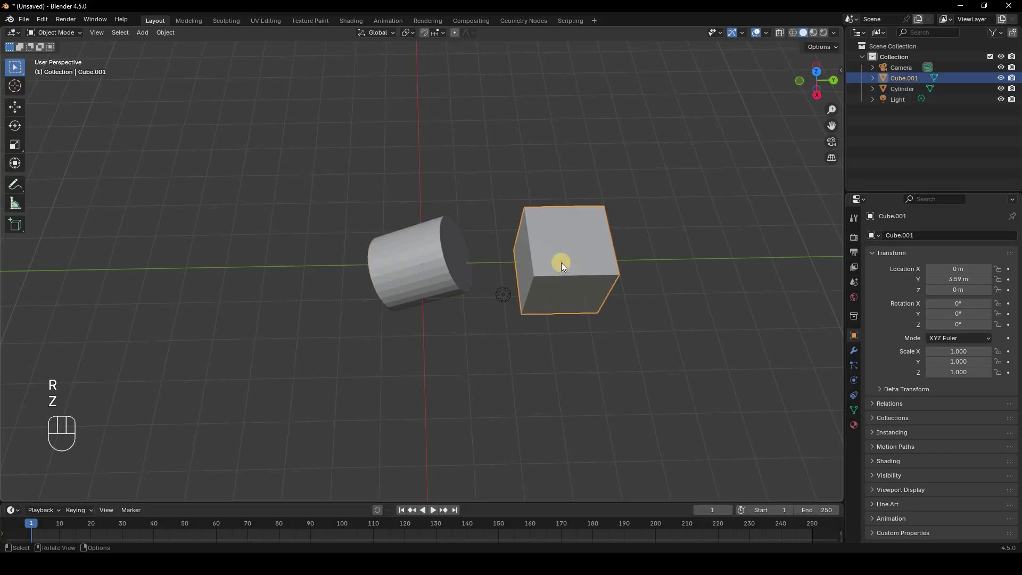
{"action": "left_click", "coordinate": [405, 34]}
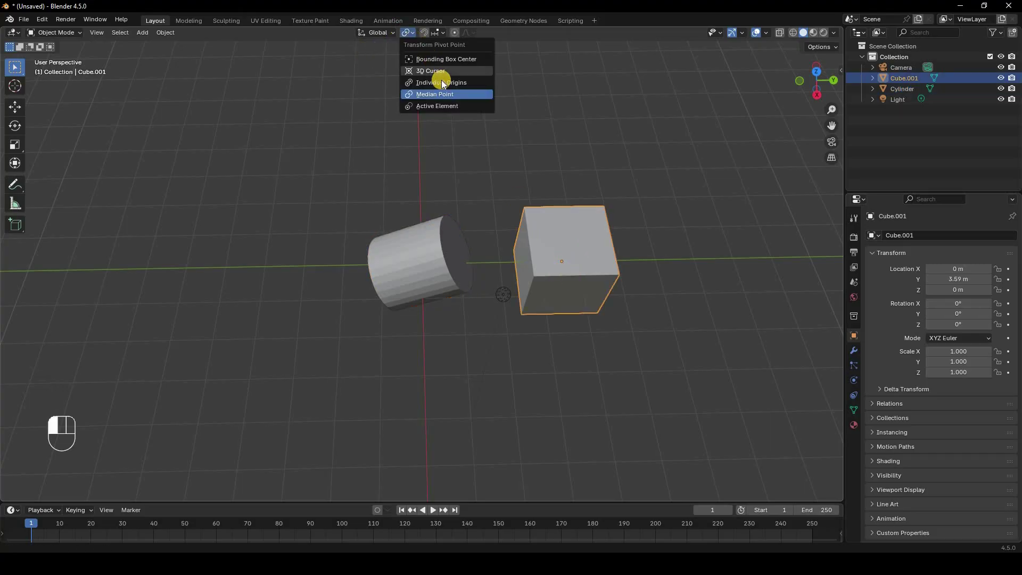
{"action": "left_click", "coordinate": [425, 261]}
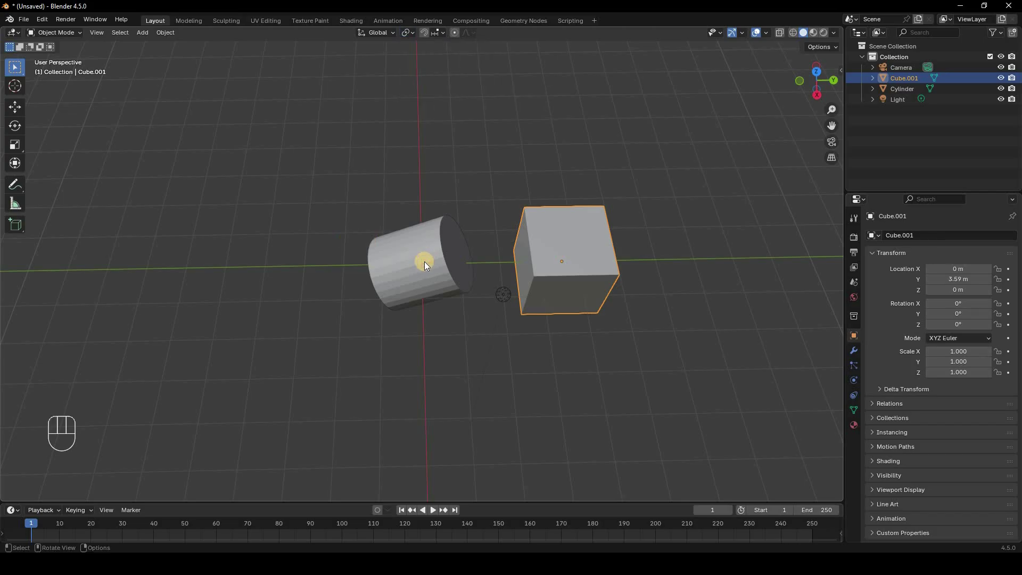
{"action": "left_click", "coordinate": [424, 260], "text": "shift"}
Step: Try rotating the cube and cylinder together around their shared median point in top view, and cancel
{"action": "left_click", "coordinate": [407, 33]}
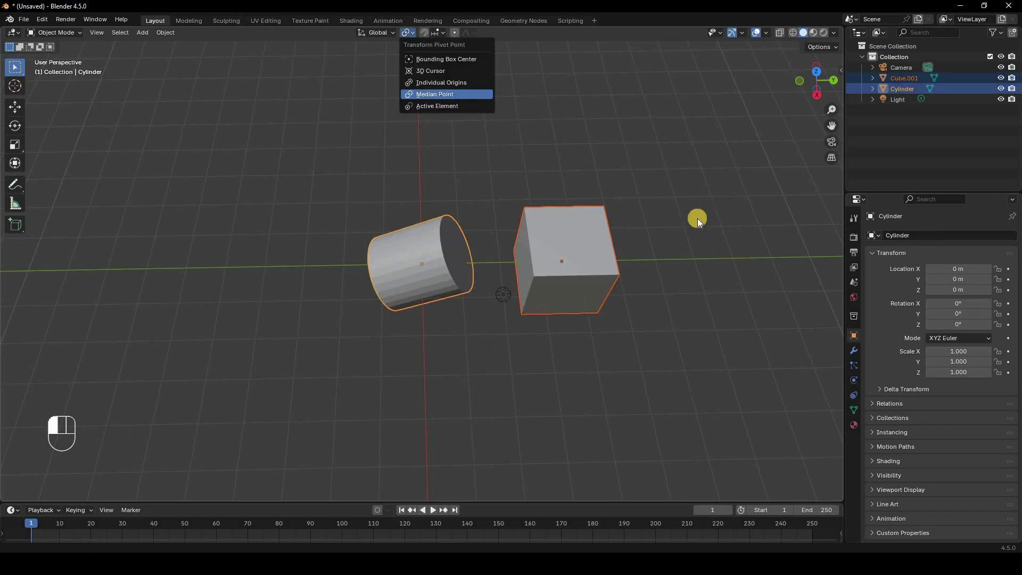
{"action": "key", "text": "KP_7"}
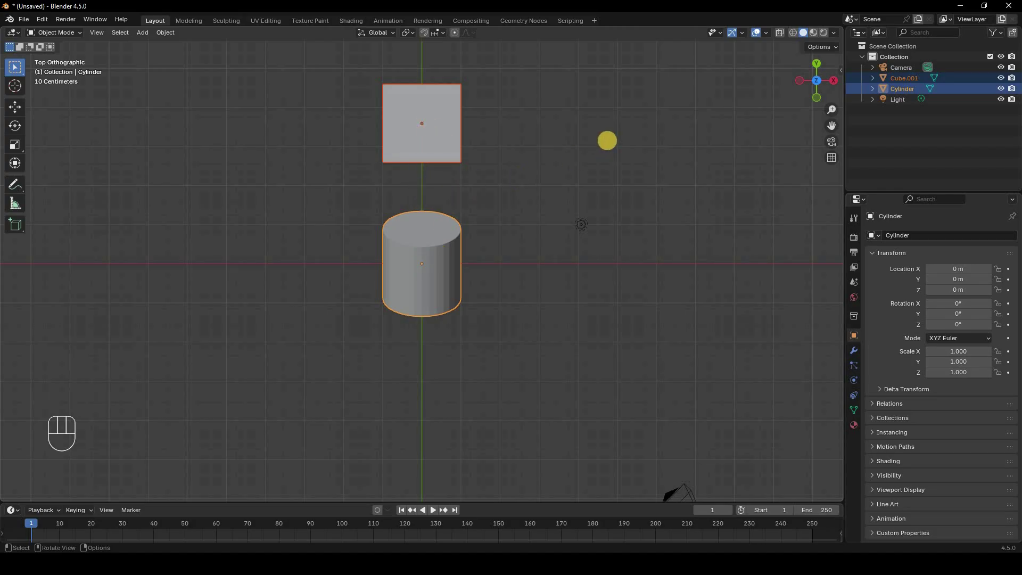
{"action": "key", "text": "r"}
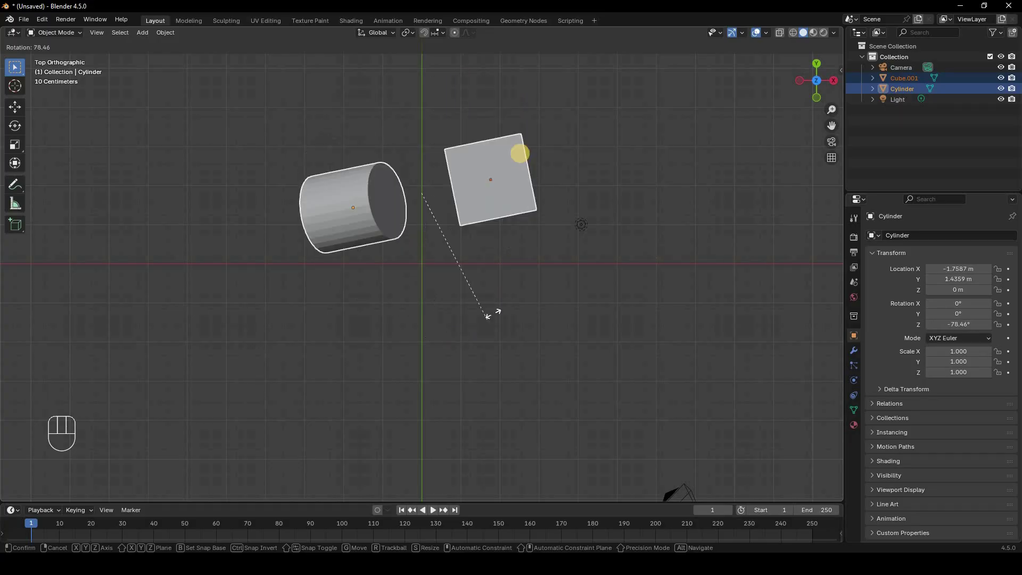
{"action": "right_click", "coordinate": [414, 186]}
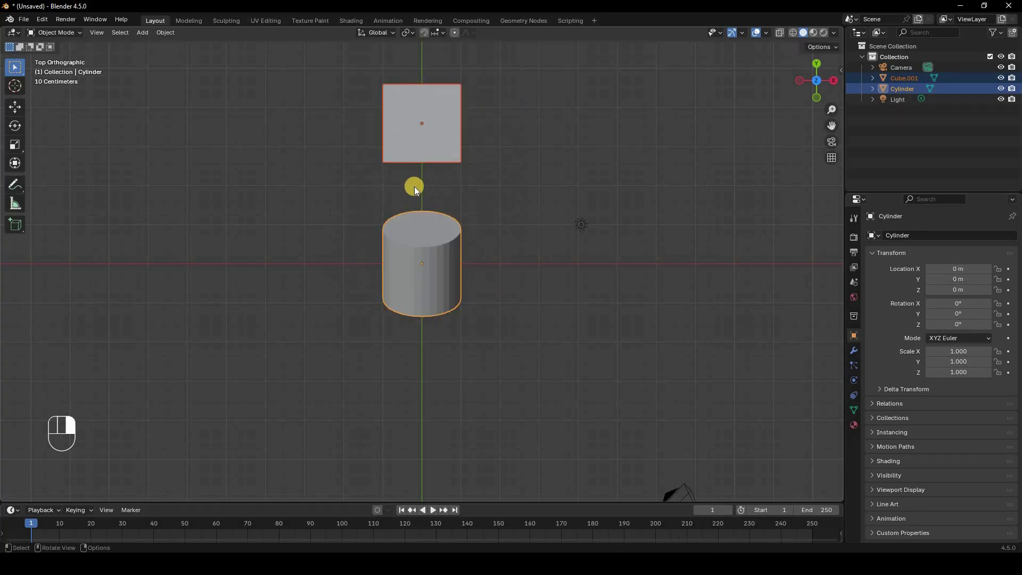
Step: Set the pivot point to Individual Origins and try rotating both objects around the Z axis, cancelling the rotation
{"action": "left_click", "coordinate": [411, 32]}
{"action": "key", "text": "r"}
{"action": "key", "text": "z"}
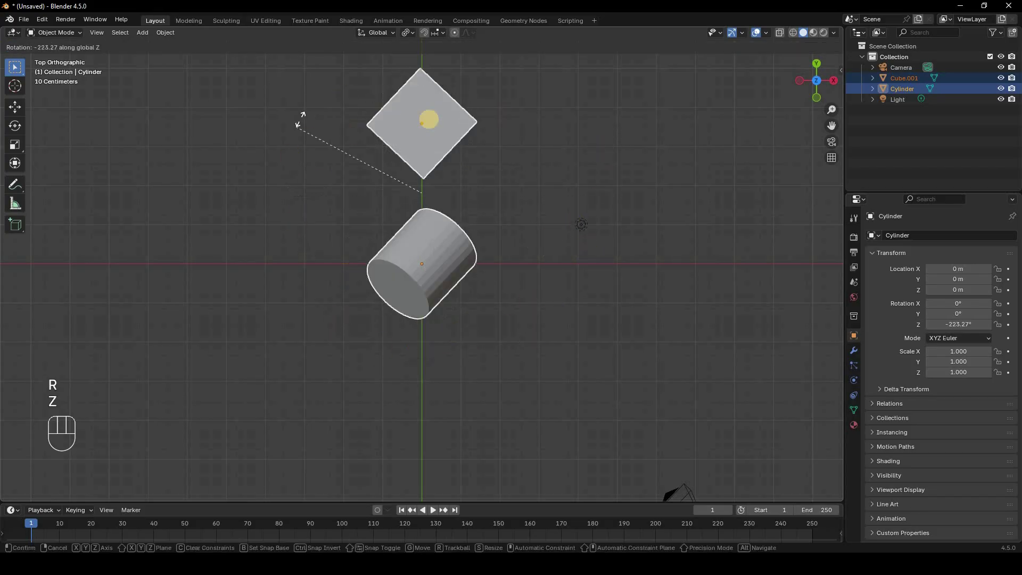
{"action": "right_click", "coordinate": [413, 115]}
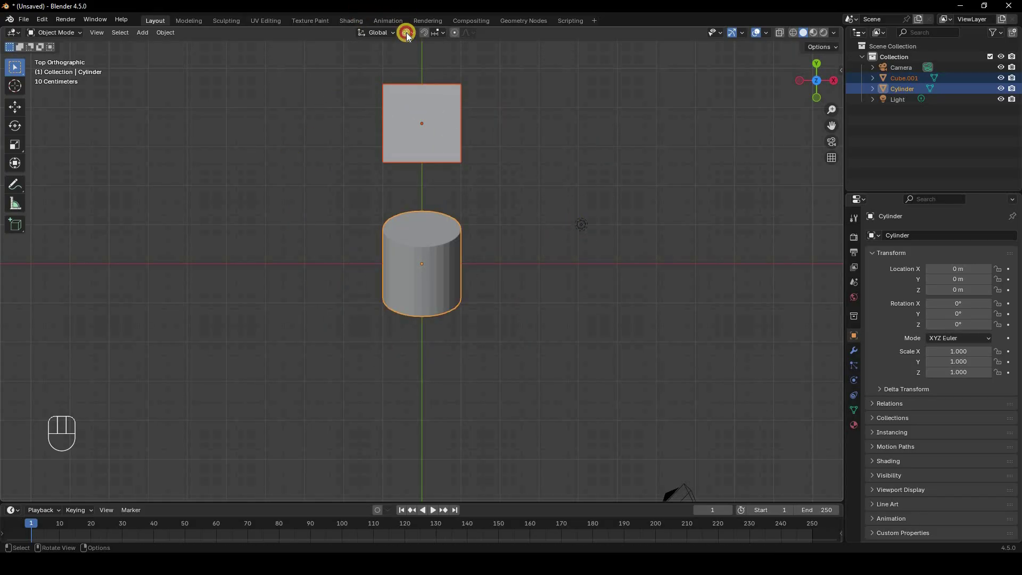
Step: Set the pivot point back to Median Point and try rotating the cube and cylinder, cancelling the rotation
{"action": "left_click", "coordinate": [408, 33]}
{"action": "left_click", "coordinate": [435, 94]}
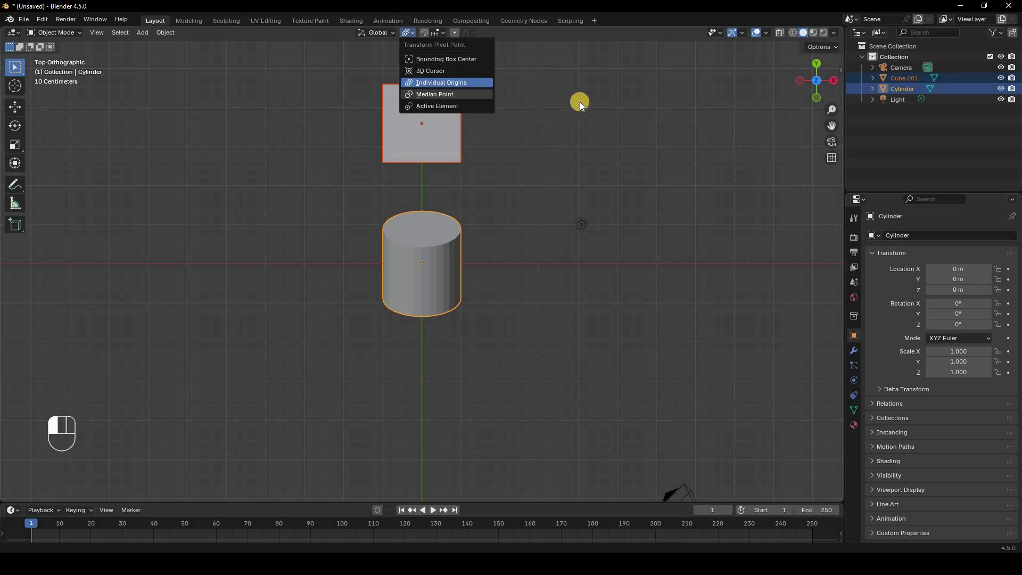
{"action": "key", "text": "r"}
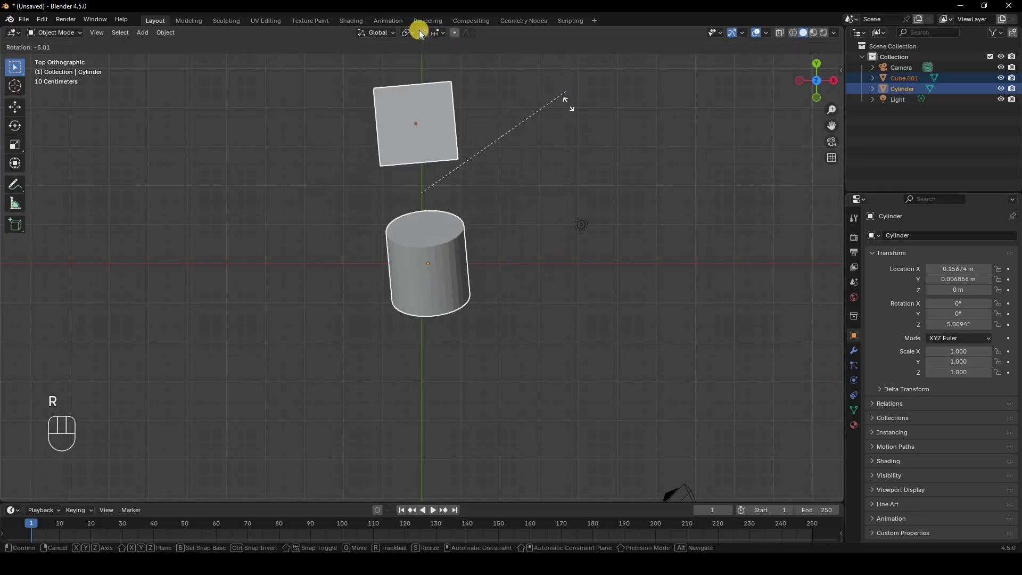
{"action": "right_click", "coordinate": [566, 88]}
Step: Switch the pivot point to Individual Origins and try rotating each object in place, cancelling the rotation
{"action": "left_click", "coordinate": [411, 31]}
{"action": "left_click", "coordinate": [437, 83]}
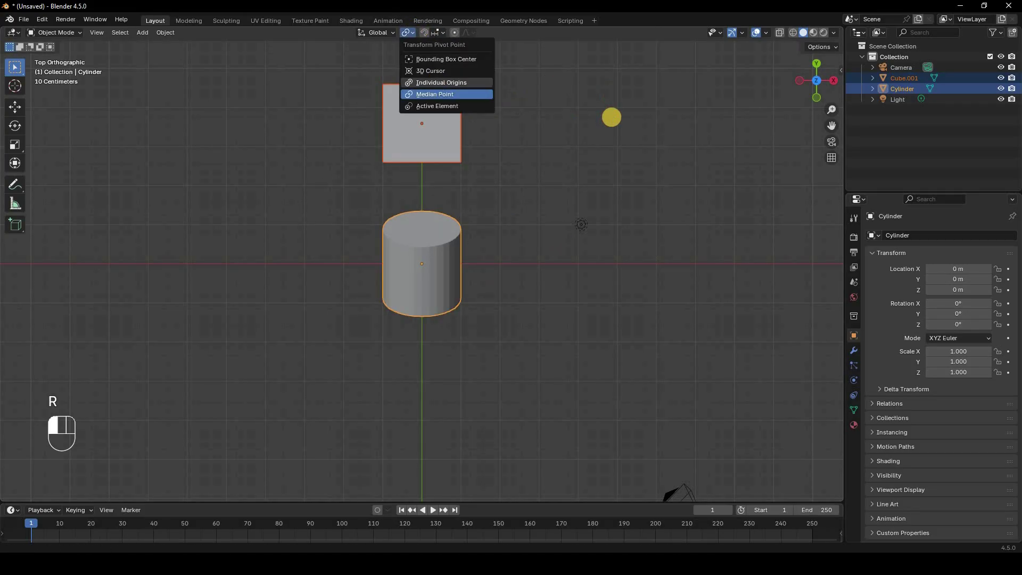
{"action": "key", "text": "r"}
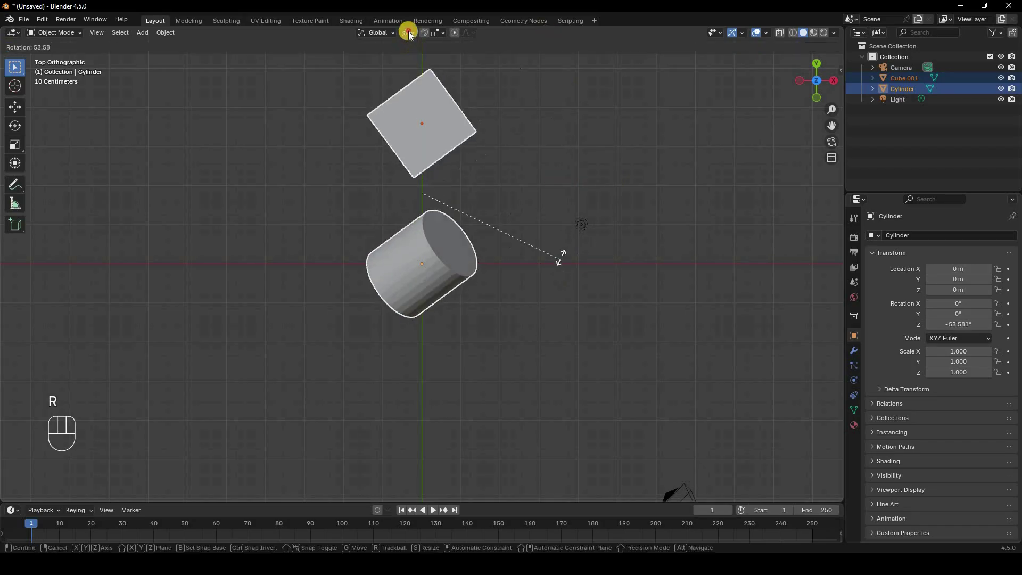
{"action": "right_click", "coordinate": [559, 257]}
Step: Set the pivot point to Active Element and try rotating the cube and cylinder around the active cylinder, cancelling the rotation
{"action": "left_click", "coordinate": [408, 32]}
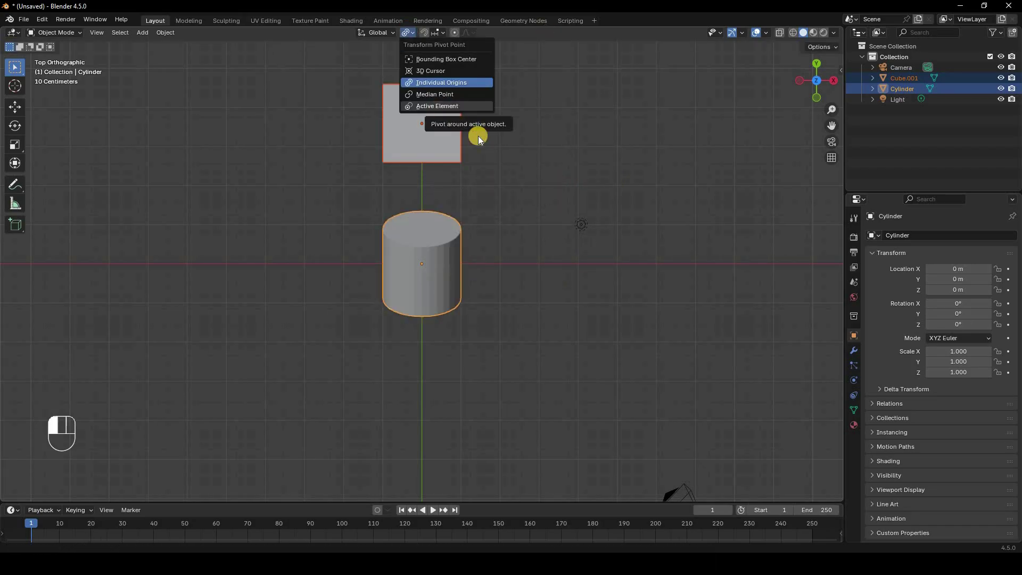
{"action": "left_click", "coordinate": [436, 106]}
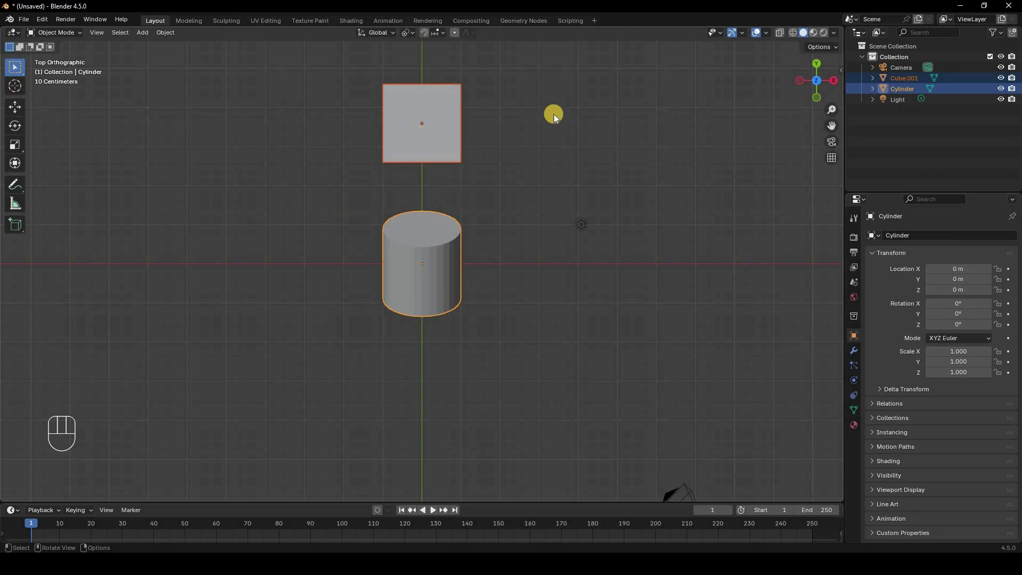
{"action": "key", "text": "r"}
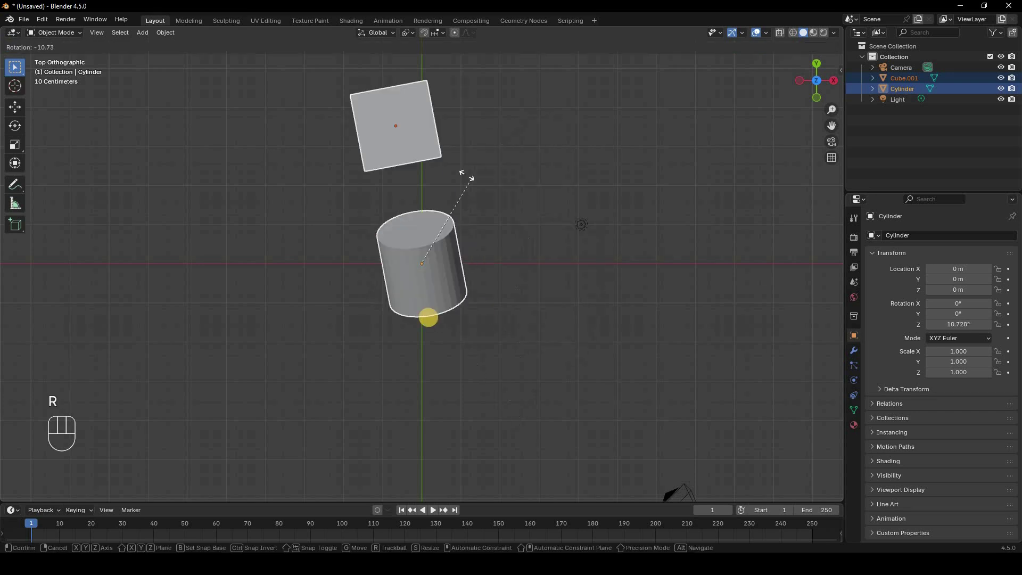
{"action": "right_click", "coordinate": [429, 123]}
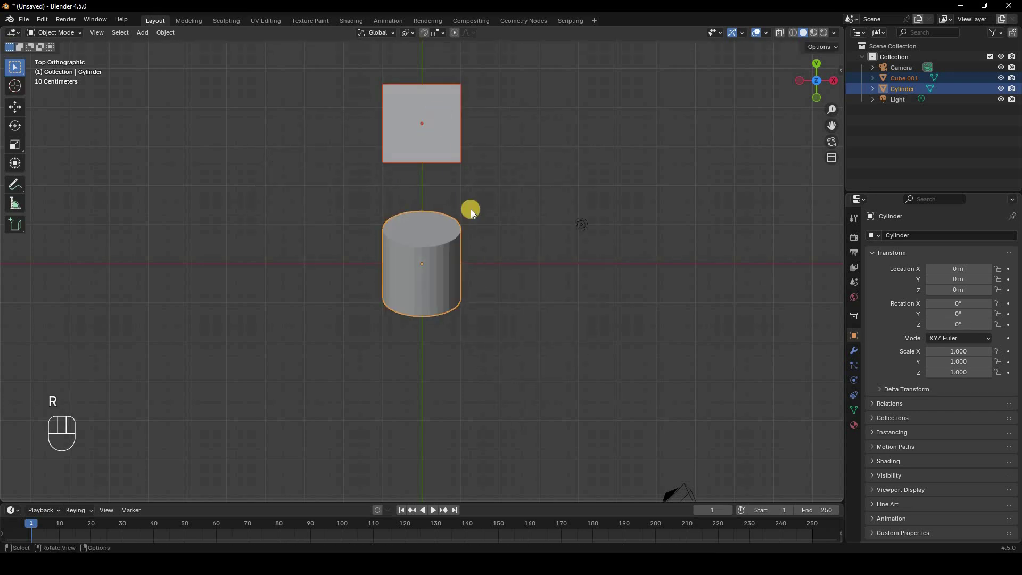
Step: Add the light to the selection, make the cylinder active, and try rotating all three objects around it, cancelling the rotation
{"action": "left_click", "coordinate": [582, 225], "text": "shift"}
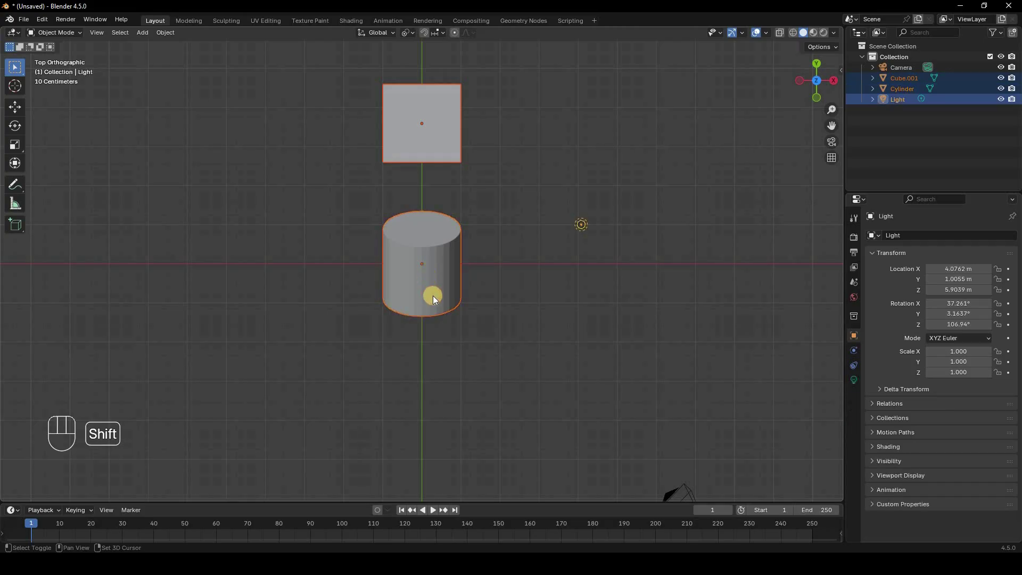
{"action": "left_click", "coordinate": [427, 271], "text": "shift"}
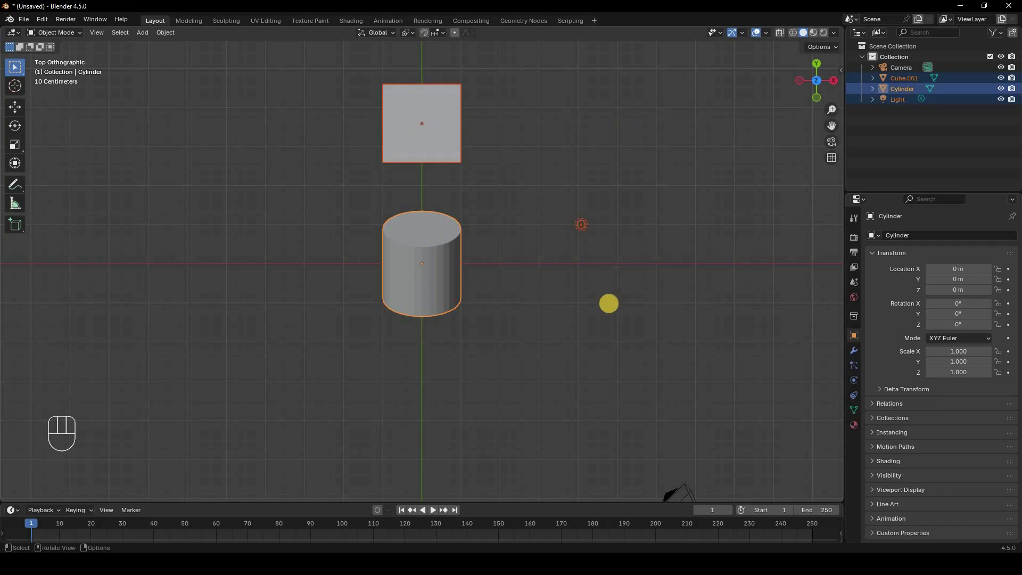
{"action": "key", "text": "r"}
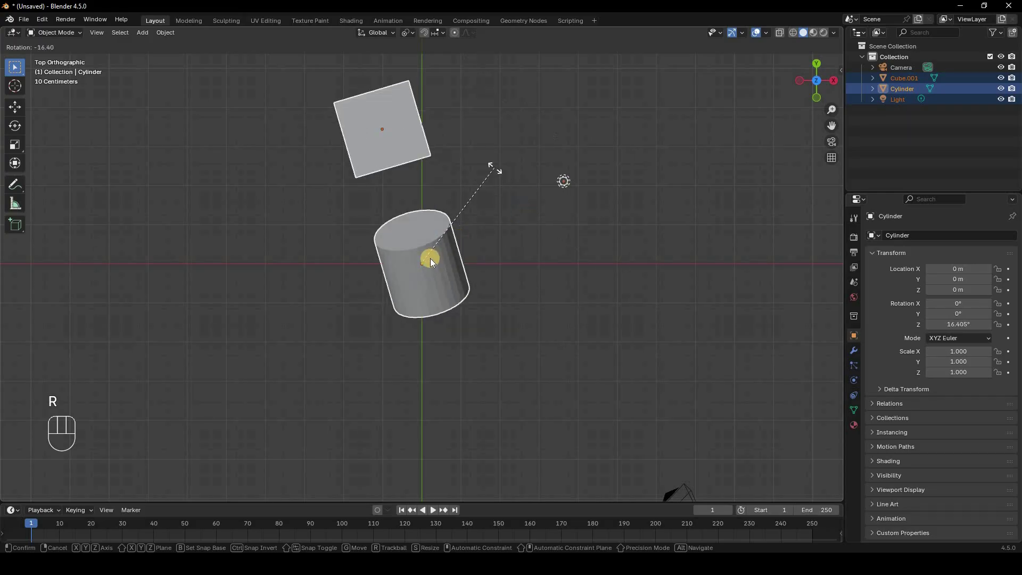
{"action": "right_click", "coordinate": [429, 260]}
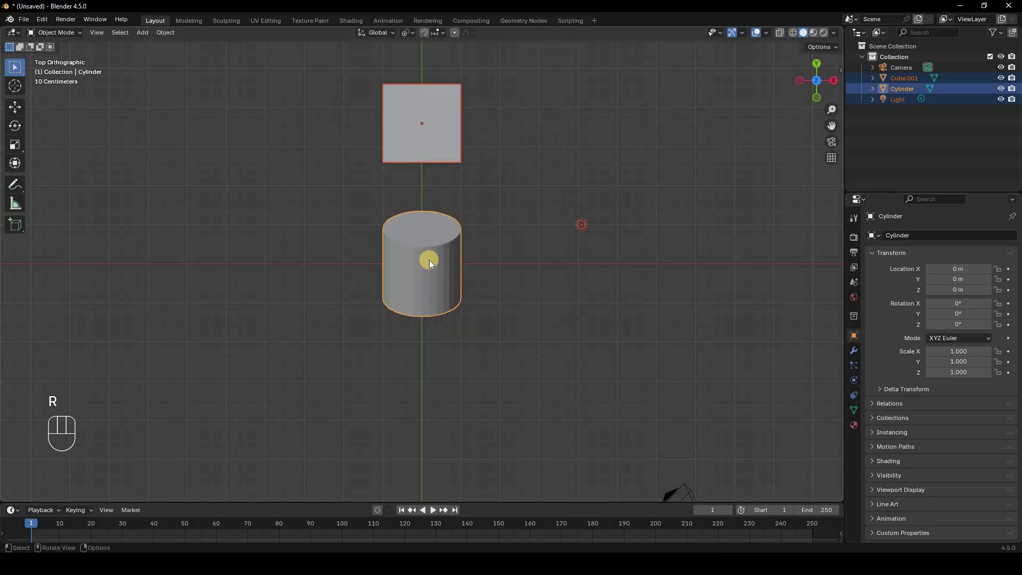
Step: Make the light the active object and try rotating the selected objects around it, cancelling the rotation
{"action": "left_click", "coordinate": [581, 224], "text": "shift"}
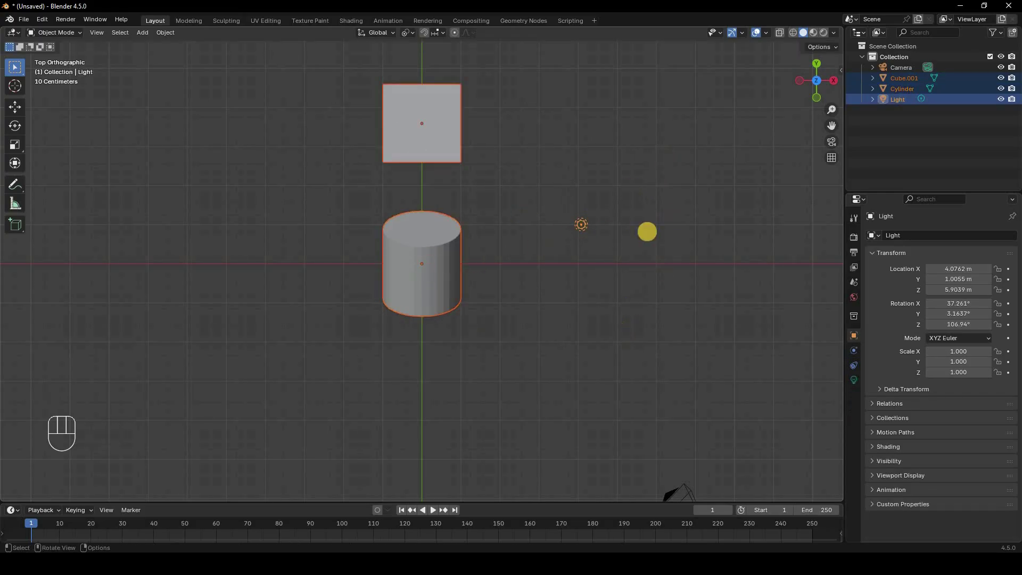
{"action": "key", "text": "r"}
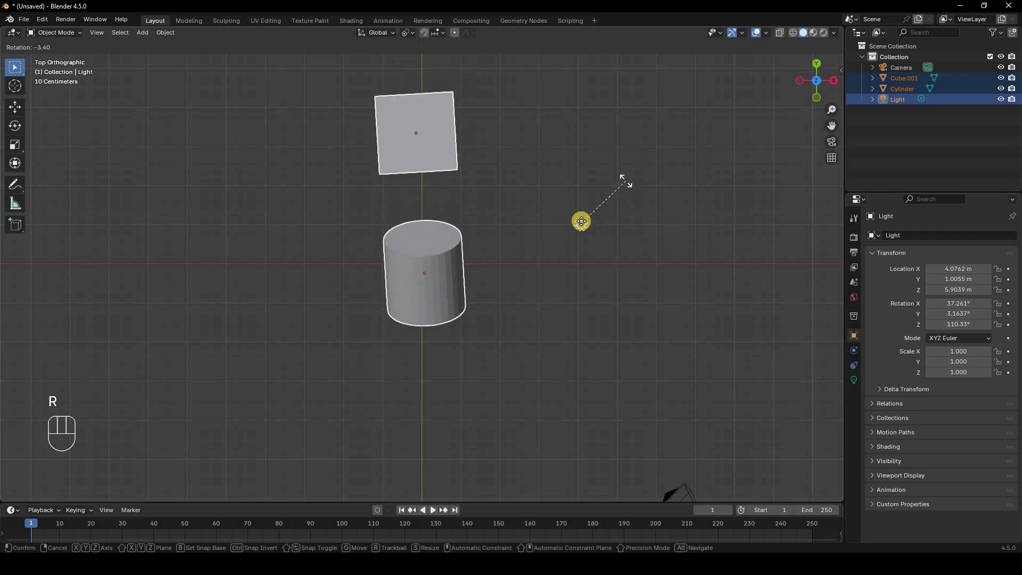
{"action": "right_click", "coordinate": [466, 178]}
Step: Turn on snapping during transform and select only the cylinder in the top view
{"action": "left_click", "coordinate": [414, 32]}
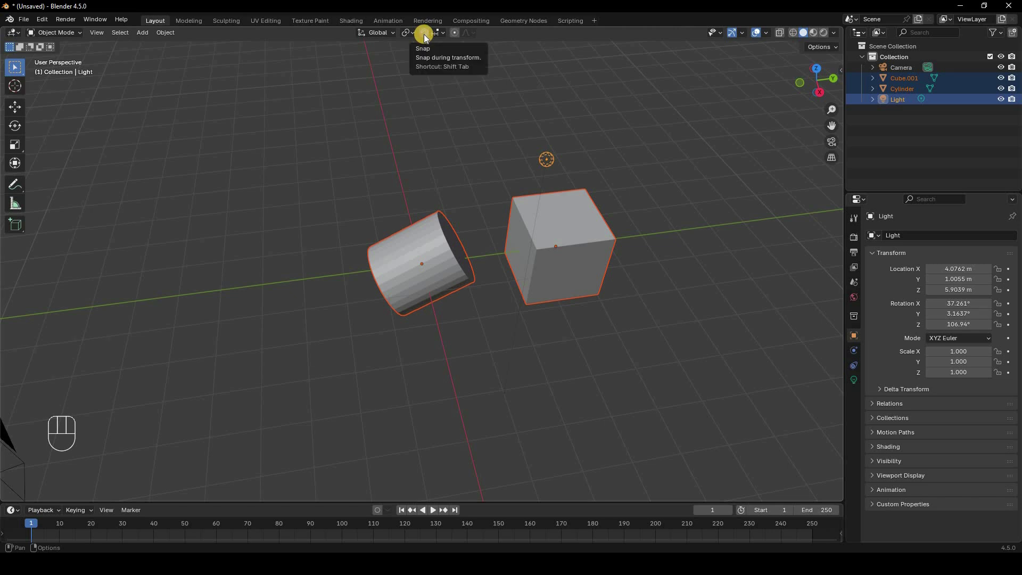
{"action": "left_click", "coordinate": [424, 33]}
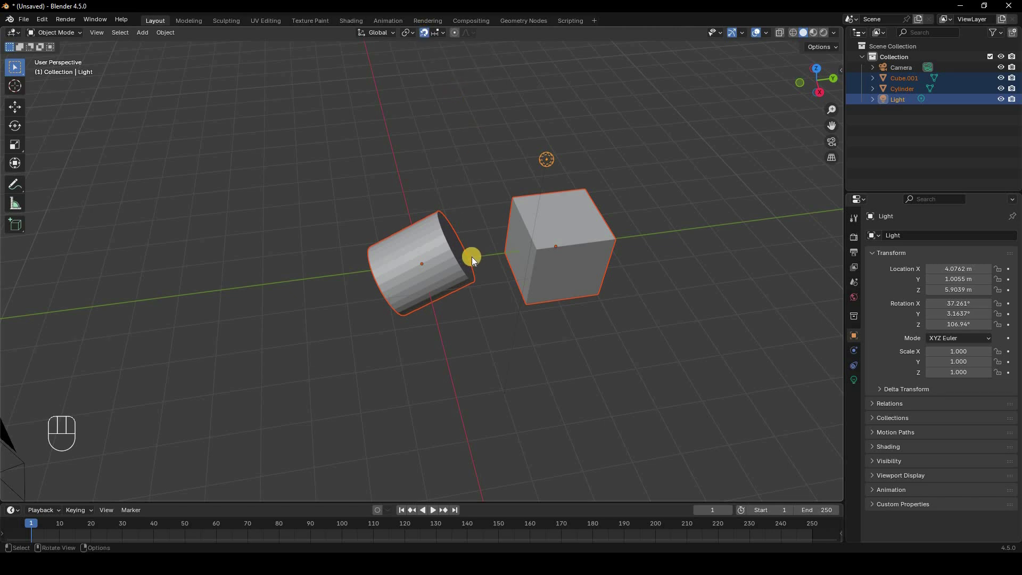
{"action": "key", "text": "KP_7"}
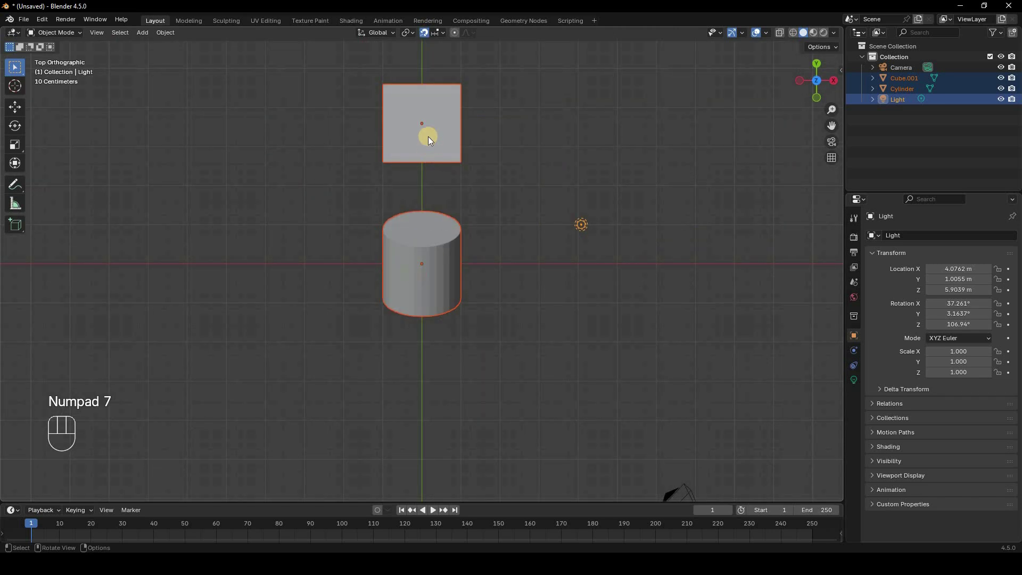
{"action": "left_click", "coordinate": [425, 237]}
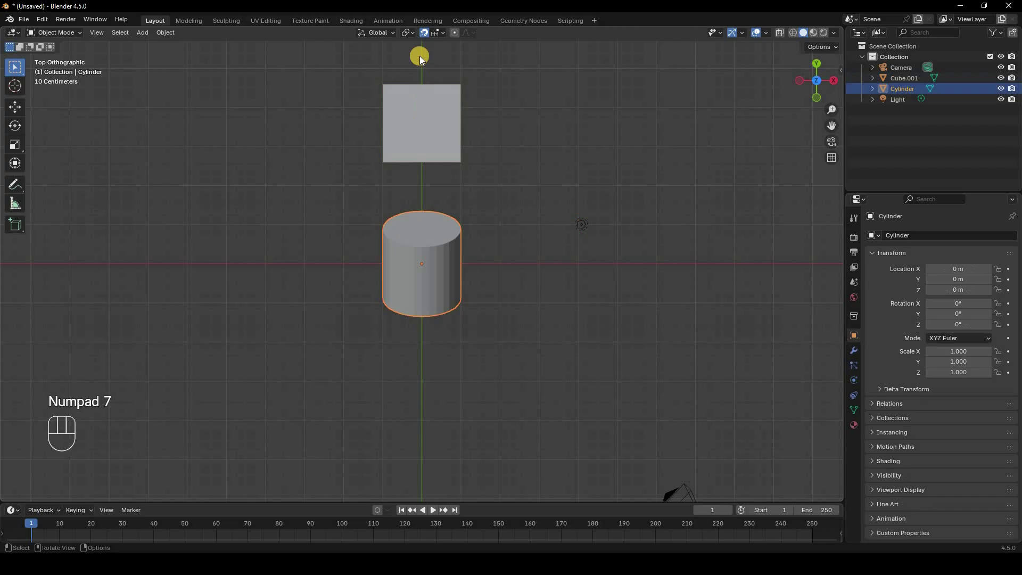
{"action": "left_click", "coordinate": [435, 32]}
{"action": "scroll", "coordinate": [554, 185], "scroll_direction": "up", "scroll_amount": 3}
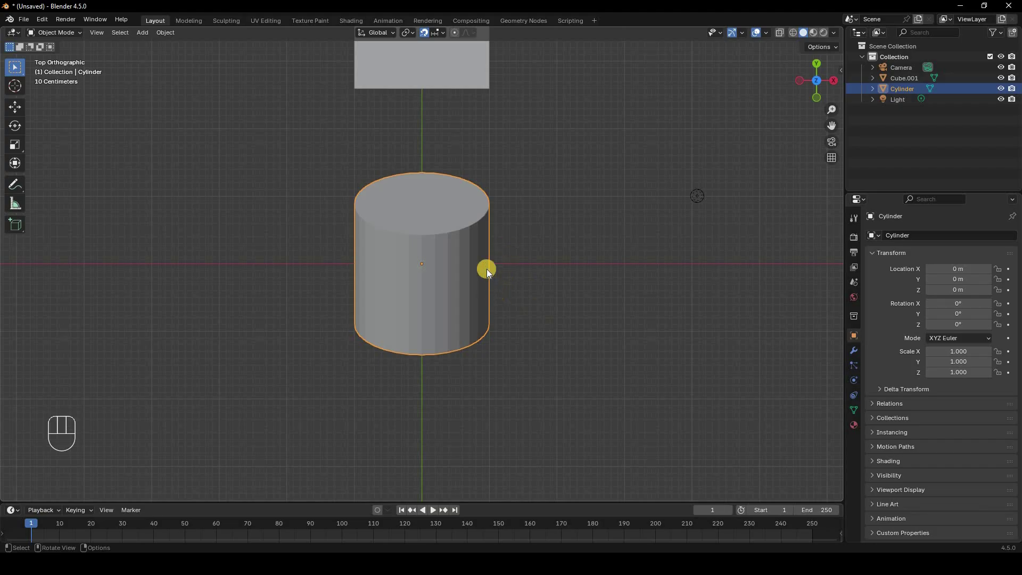
{"action": "left_click", "coordinate": [424, 33]}
Step: Try moving the cylinder along the X axis with increment snapping on, cancelling the move
{"action": "key", "text": "g"}
{"action": "key", "text": "x"}
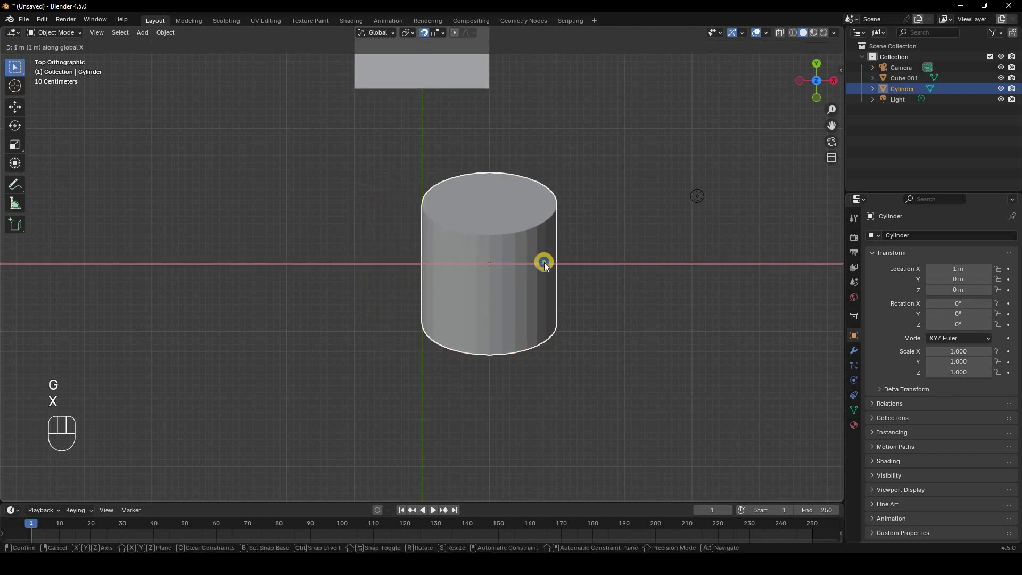
{"action": "right_click", "coordinate": [595, 274]}
Step: Try scaling and rotating the cylinder while snapping is on, cancelling both transforms
{"action": "key", "text": "s"}
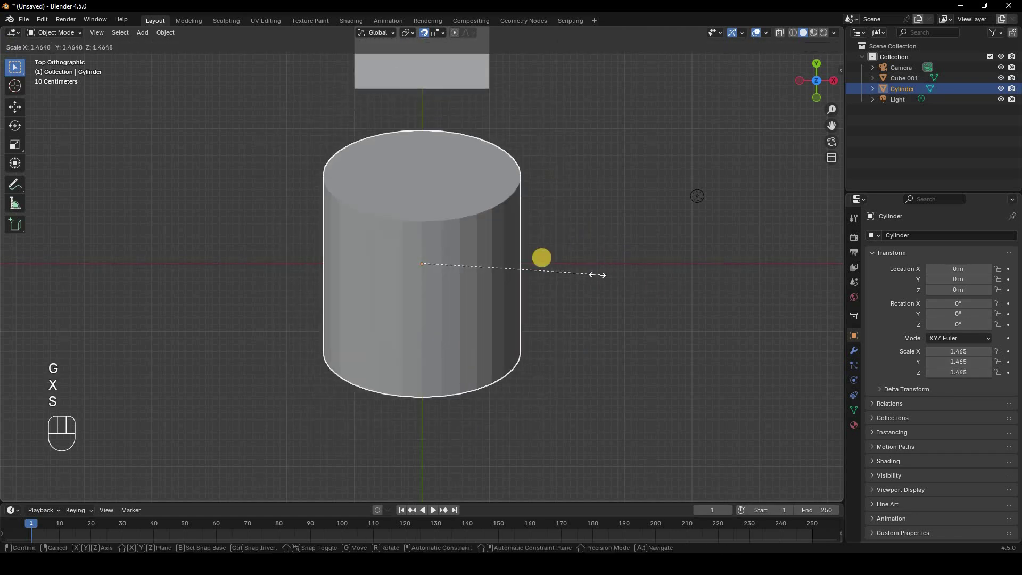
{"action": "right_click", "coordinate": [595, 273]}
{"action": "key", "text": "r"}
{"action": "right_click", "coordinate": [557, 274]}
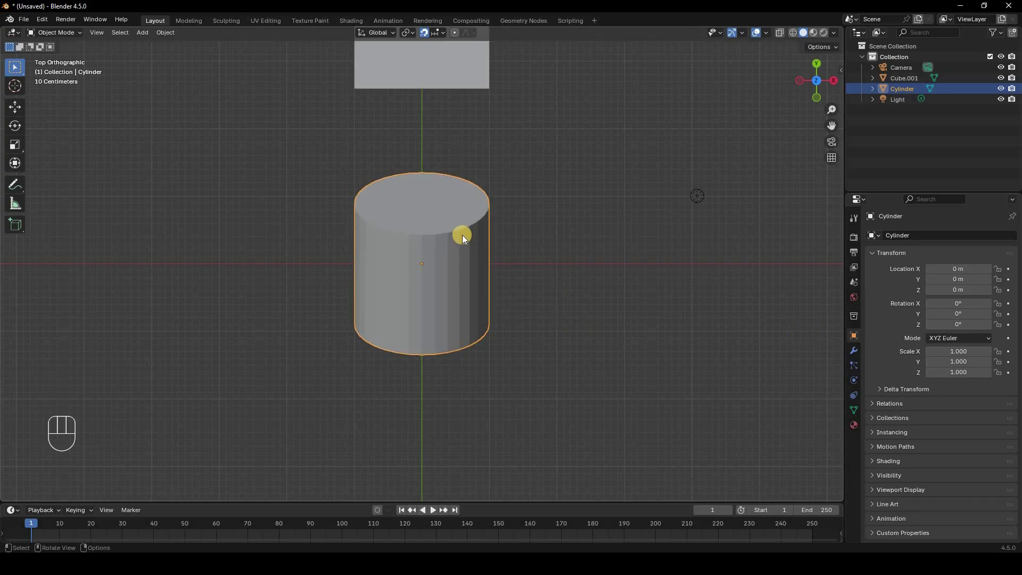
Step: Try changing the cylinder's X rotation value and undo the change
{"action": "middle_click_drag", "start_coordinate": [594, 397], "coordinate": [958, 318]}
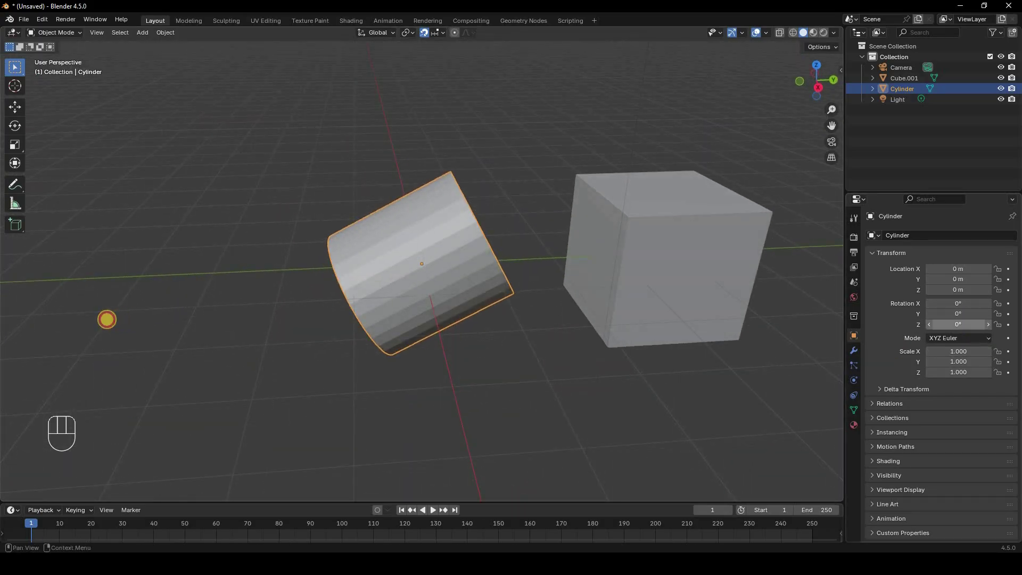
{"action": "mouse_move", "coordinate": [958, 318]}
{"action": "left_mouse_down"}
{"action": "mouse_move", "coordinate": [984, 329]}
{"action": "mouse_move", "coordinate": [974, 297]}
{"action": "mouse_move", "coordinate": [905, 303]}
{"action": "mouse_move", "coordinate": [970, 303]}
{"action": "left_mouse_up"}
{"action": "key", "text": "ctrl+z"}
{"action": "key", "text": "ctrl+z"}
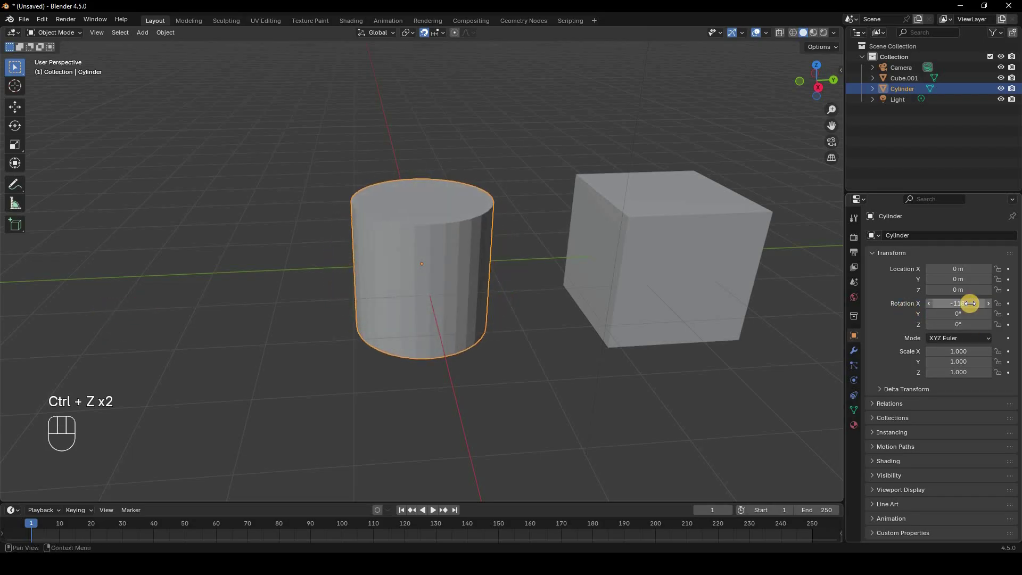
{"action": "key", "text": "ctrl+z"}
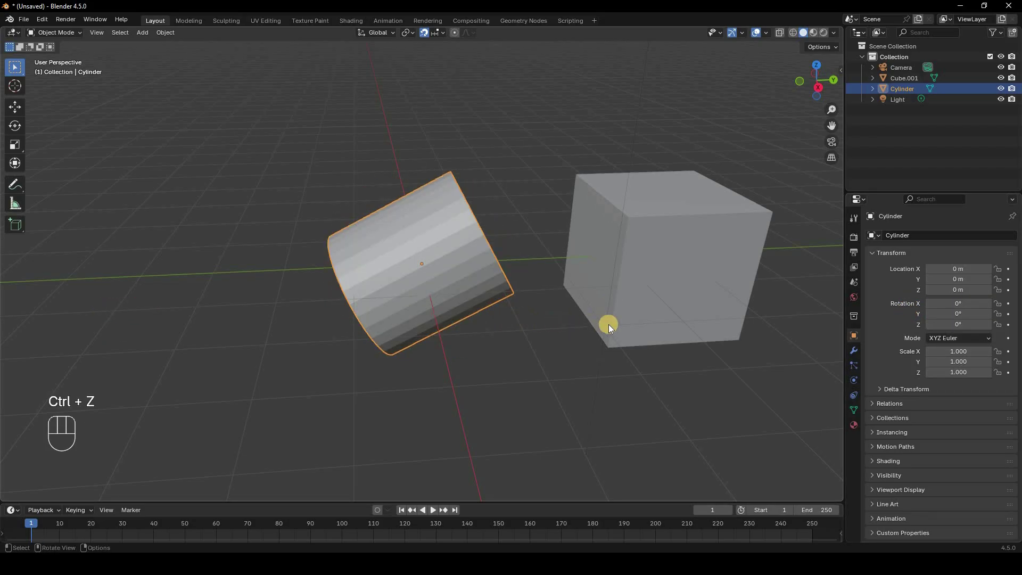
Step: Try moving the cylinder in 0.1 m snap increments in the close-up top view, cancelling the move
{"action": "middle_click_drag", "start_coordinate": [608, 324], "coordinate": [619, 357]}
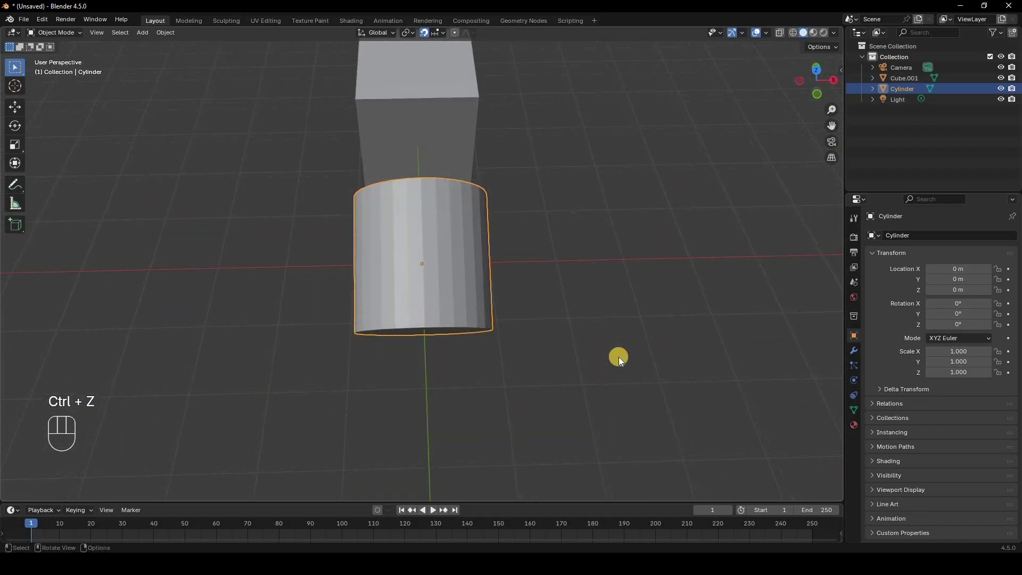
{"action": "key", "text": "KP_4"}
{"action": "key", "text": "KP_7"}
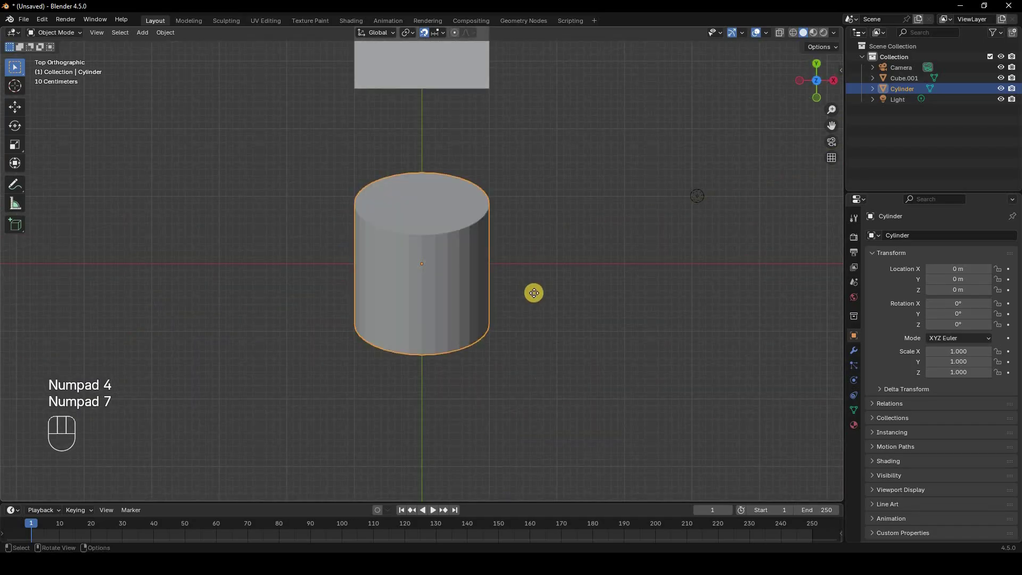
{"action": "key", "text": "g"}
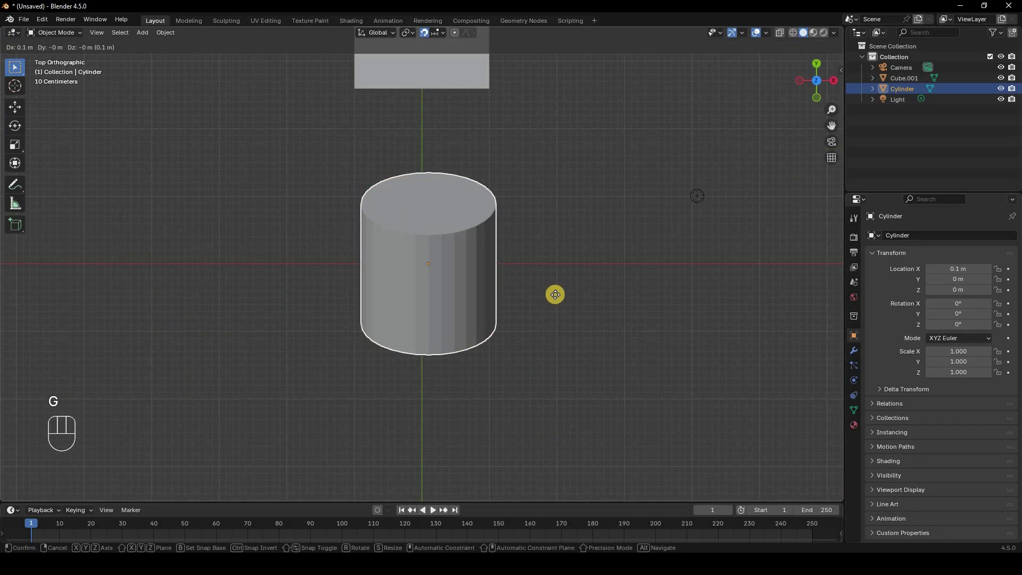
{"action": "right_click", "coordinate": [599, 294]}
Step: Try moving the cylinder in 1 m snap increments in the zoomed-out top view, cancelling the move
{"action": "scroll", "coordinate": [595, 295], "scroll_direction": "down", "scroll_amount": 5}
{"action": "scroll", "coordinate": [466, 245], "scroll_direction": "down", "scroll_amount": 1}
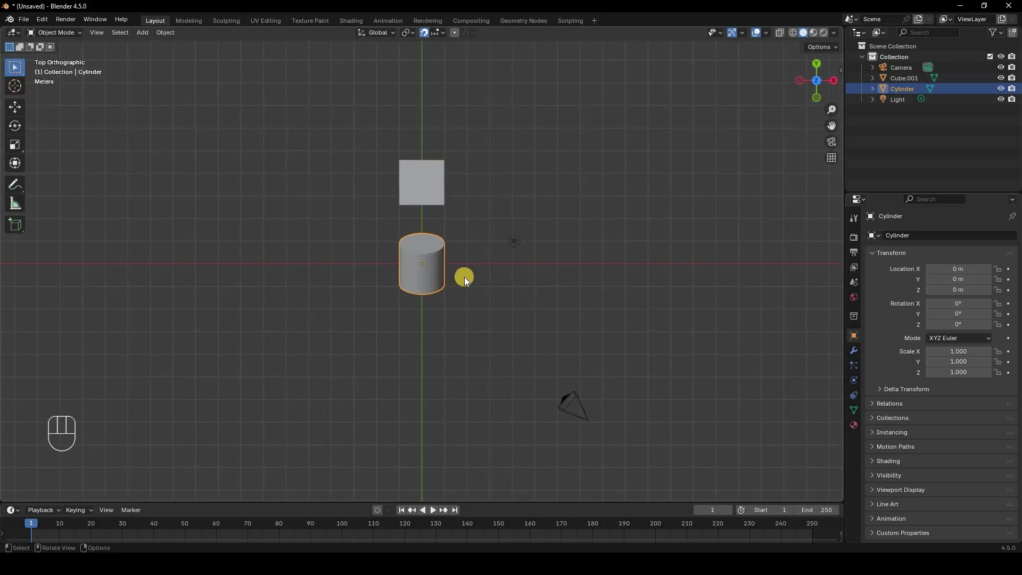
{"action": "key", "text": "g"}
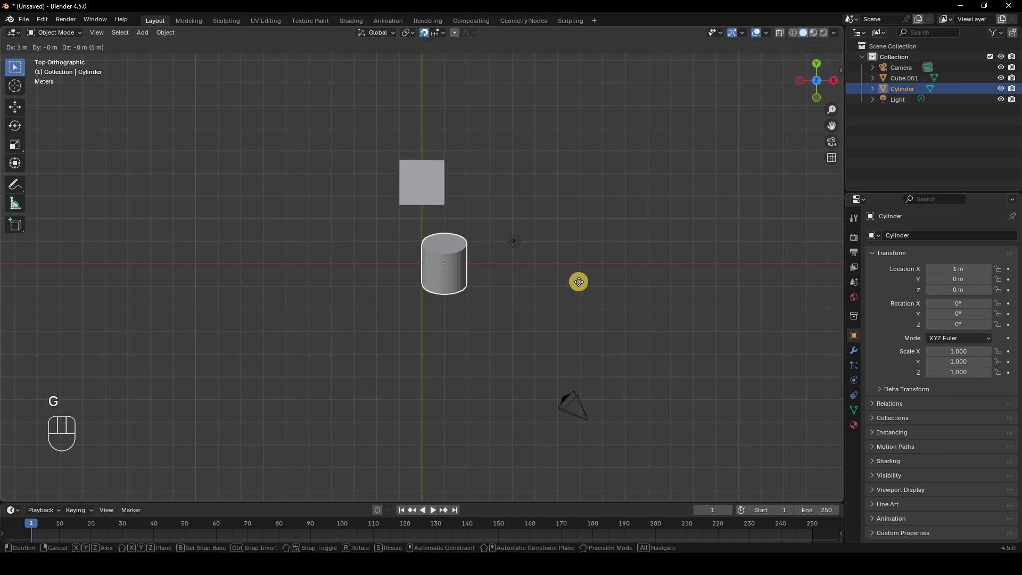
{"action": "right_click", "coordinate": [435, 34]}
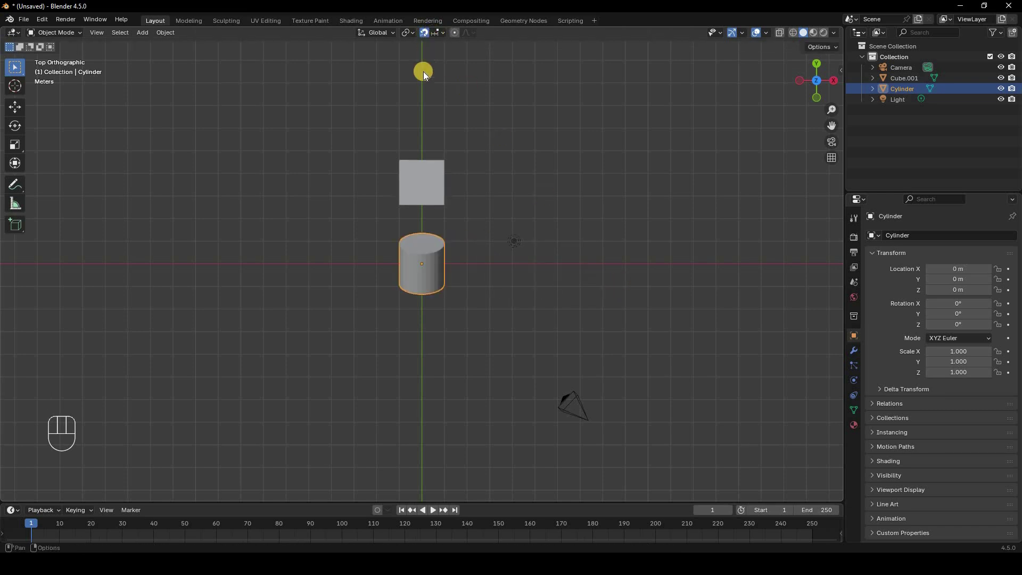
Step: Select the cube and enter Edit Mode with vertex selection active
{"action": "left_click", "coordinate": [437, 32]}
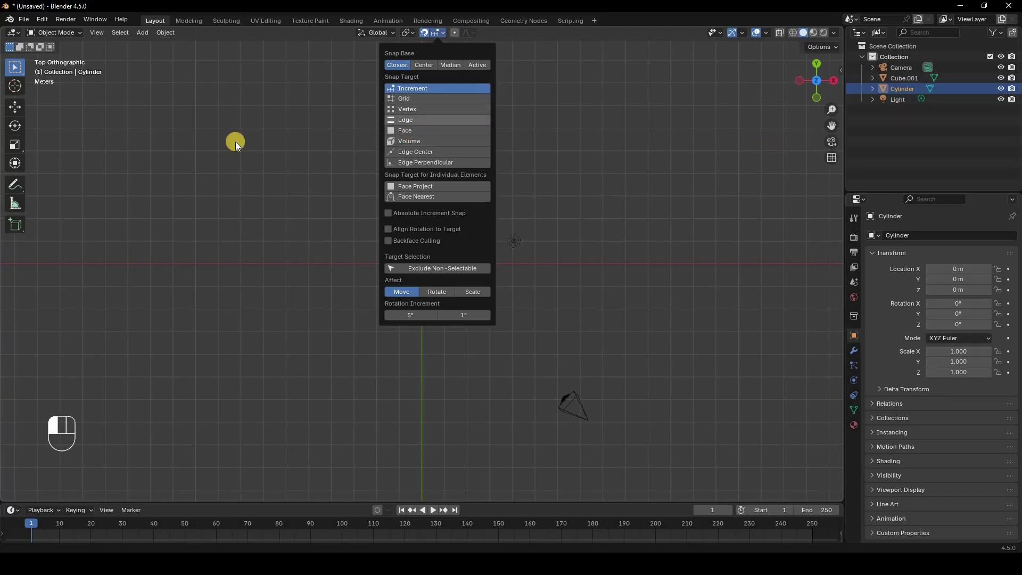
{"action": "left_click", "coordinate": [409, 186]}
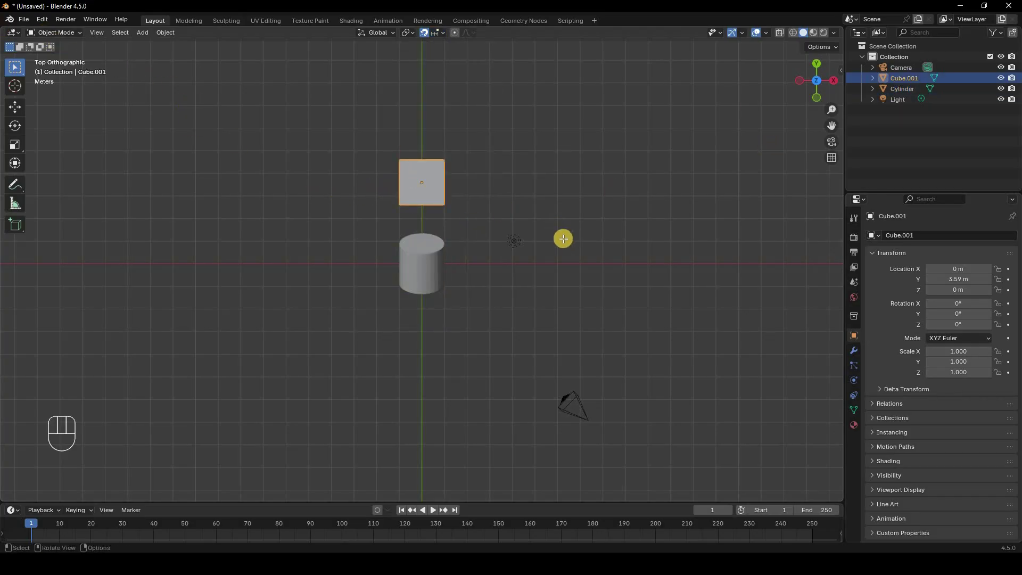
{"action": "key", "text": "Tab"}
{"action": "middle_click_drag", "start_coordinate": [413, 153], "coordinate": [418, 42]}
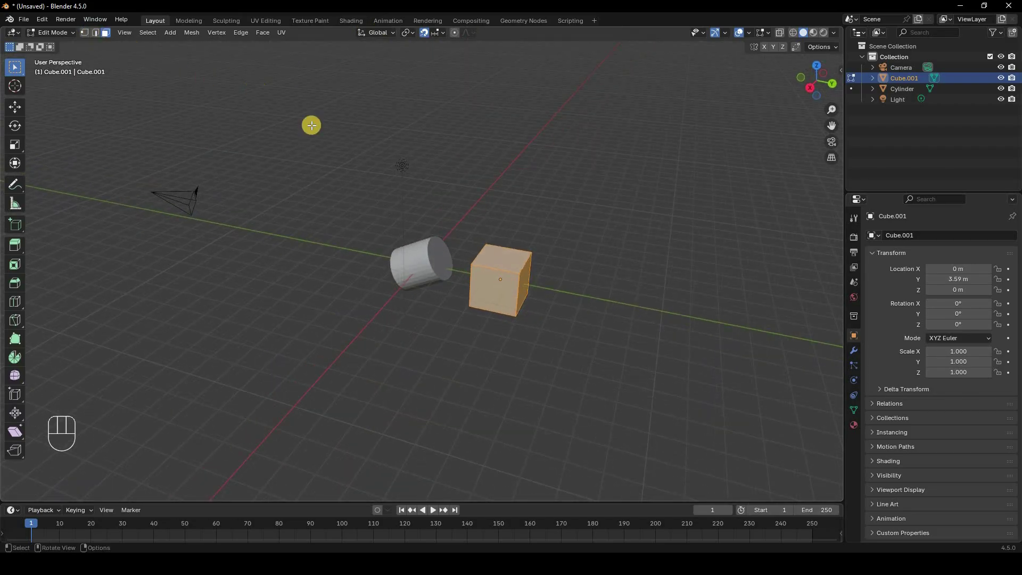
{"action": "key", "text": "1"}
Step: Change the snap target from Increment to Vertex
{"action": "left_click", "coordinate": [438, 33]}
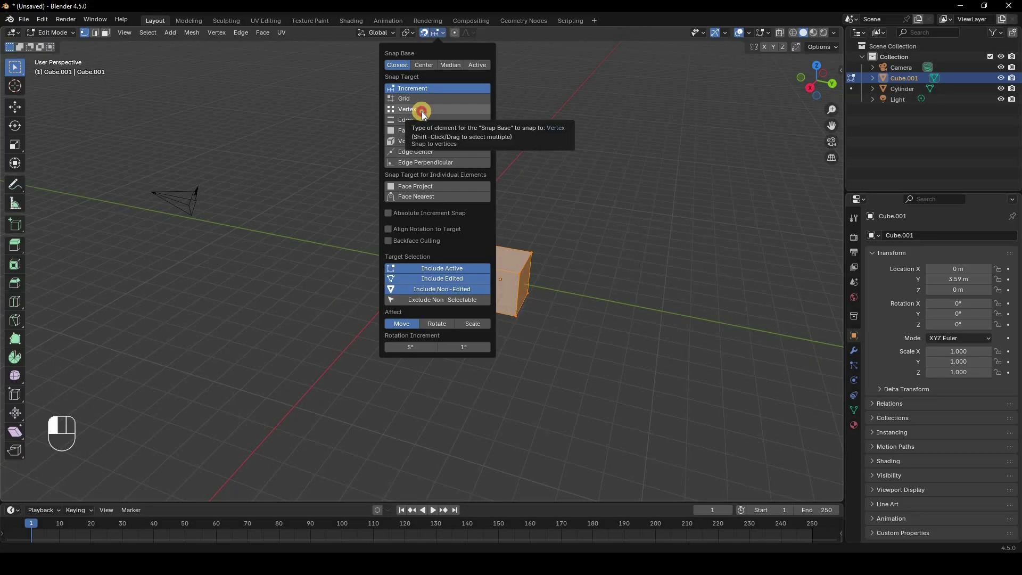
{"action": "left_click", "coordinate": [422, 109]}
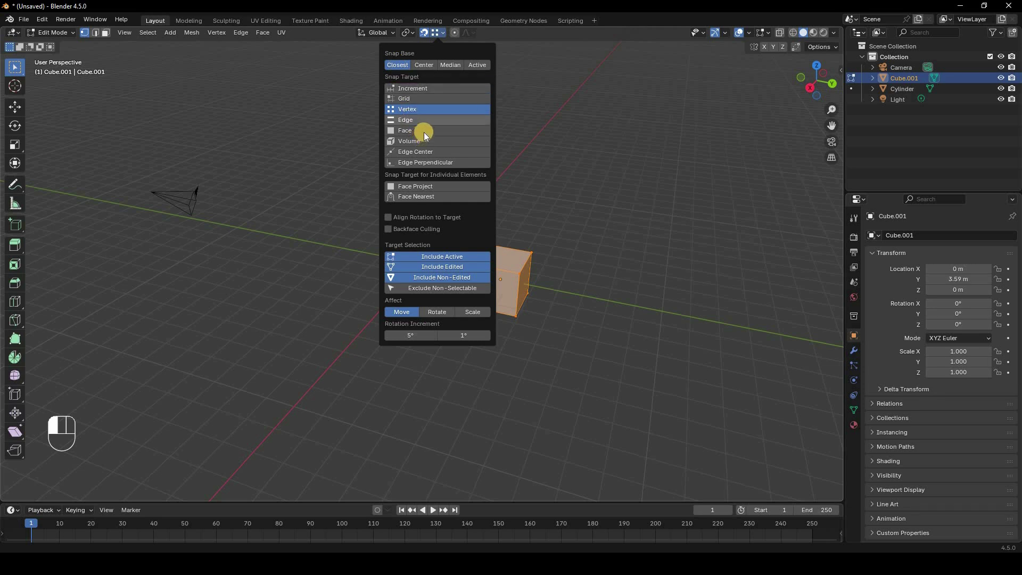
{"action": "left_click", "coordinate": [654, 293]}
Step: Select the cube's near upper corner vertex and try moving it with vertex snapping, cancelling the move
{"action": "middle_click_drag", "start_coordinate": [507, 303], "coordinate": [471, 291]}
{"action": "scroll", "coordinate": [548, 294], "scroll_direction": "up", "scroll_amount": 2}
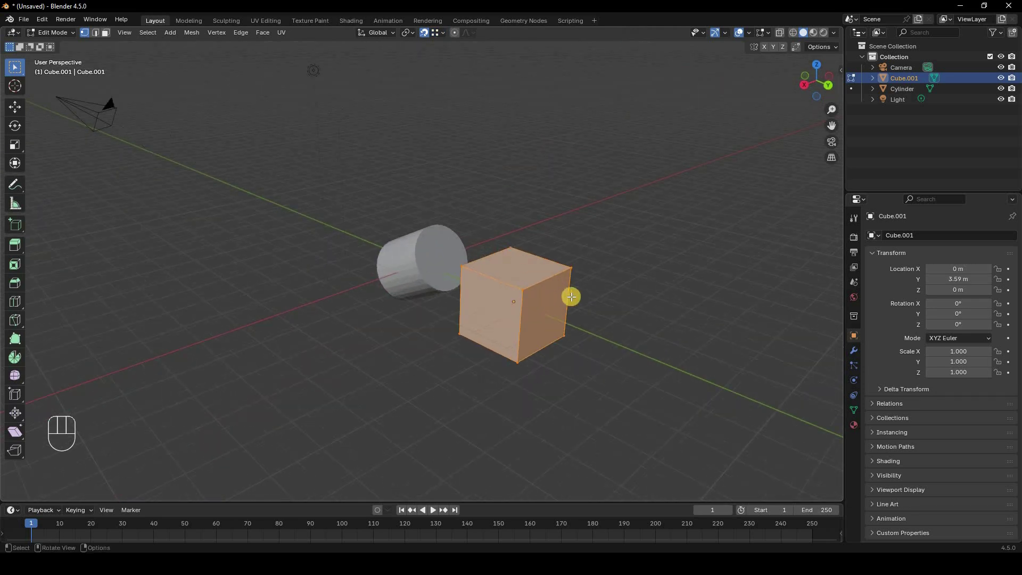
{"action": "left_click", "coordinate": [641, 327]}
{"action": "scroll", "coordinate": [653, 322], "scroll_direction": "up", "scroll_amount": 2}
{"action": "key", "text": "g"}
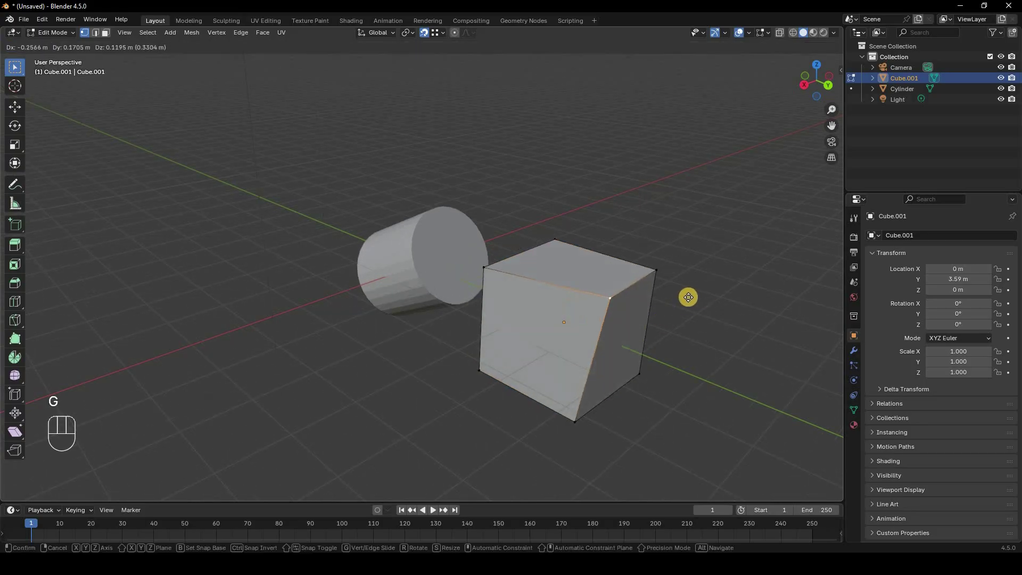
{"action": "right_click", "coordinate": [696, 331]}
Step: Try moving the selected corner vertex onto the adjacent upper corner of the cube's near face with vertex snapping, cancelling the move
{"action": "middle_click_drag", "start_coordinate": [696, 331], "coordinate": [636, 340]}
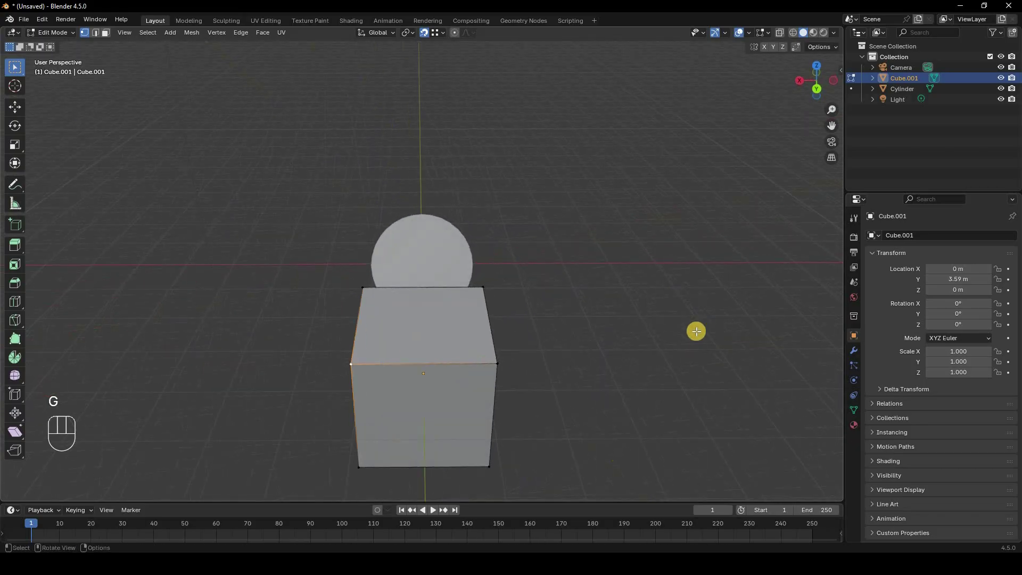
{"action": "key", "text": "KP_3"}
{"action": "key", "text": "KP_1"}
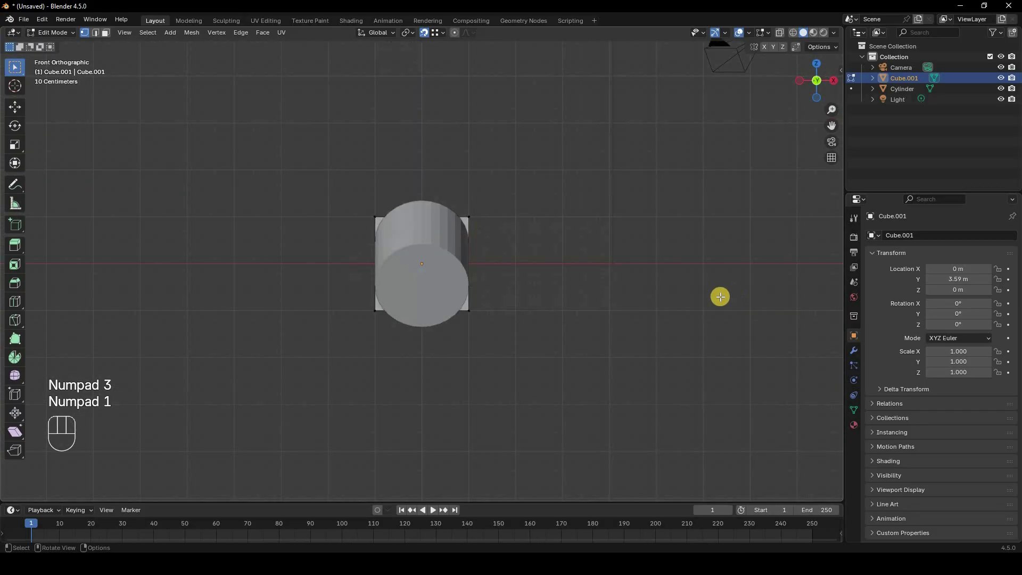
{"action": "left_click_drag", "start_coordinate": [825, 81], "coordinate": [819, 88]}
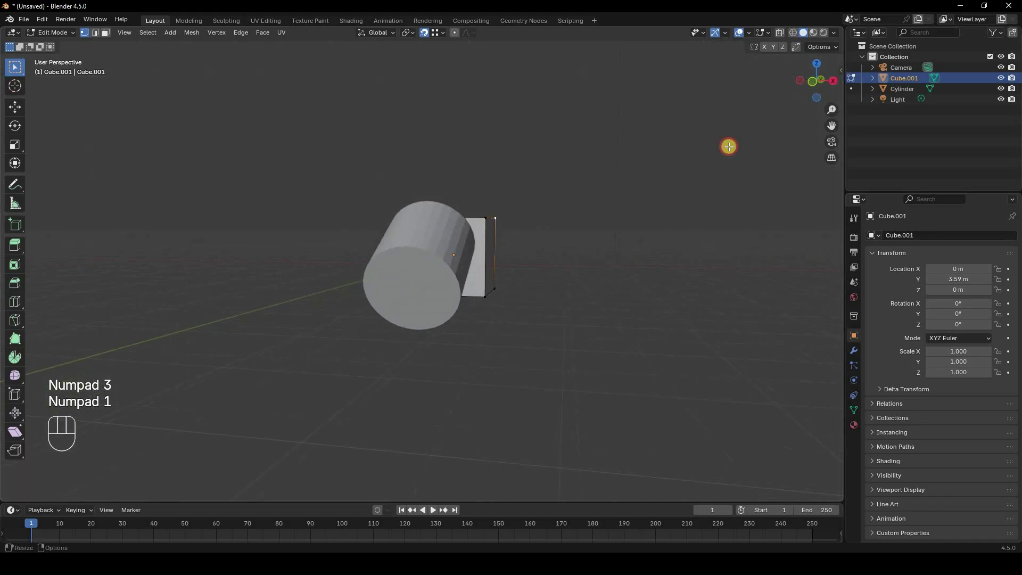
{"action": "left_click", "coordinate": [563, 218]}
{"action": "key", "text": "ctrl+KP_1"}
{"action": "middle_click_drag", "start_coordinate": [541, 331], "coordinate": [481, 362]}
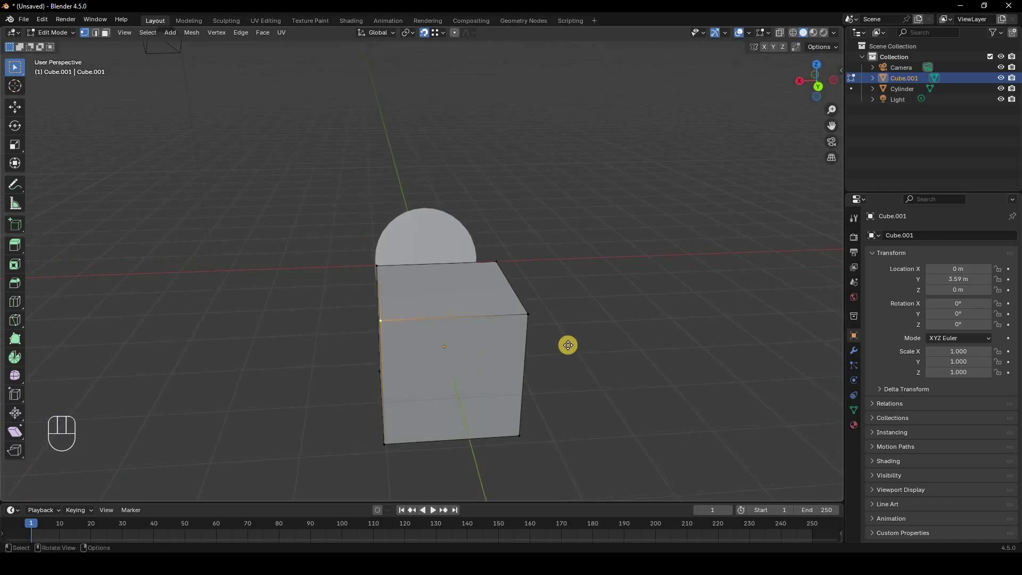
{"action": "key", "text": "g"}
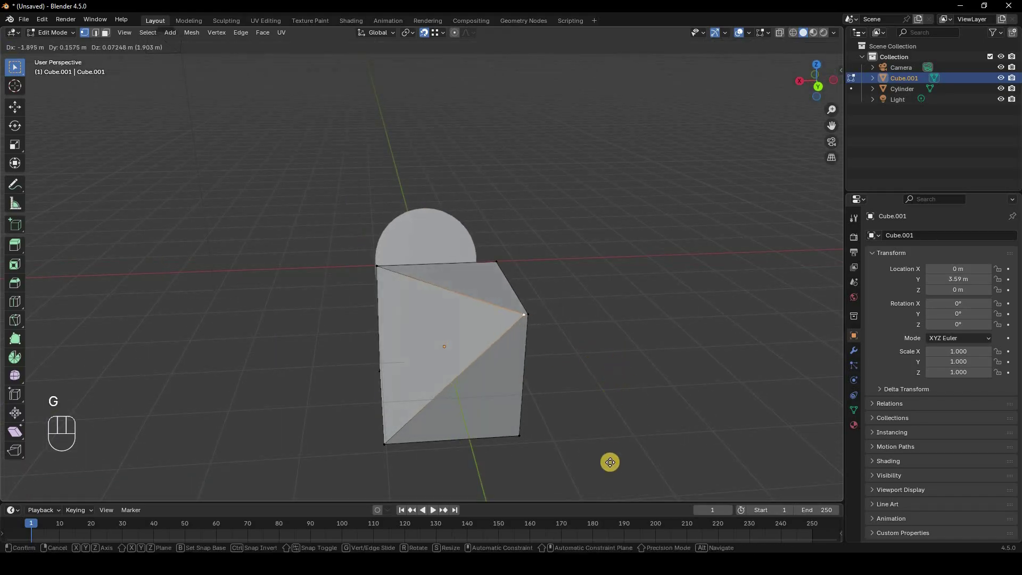
{"action": "right_click", "coordinate": [556, 393]}
Step: Try moving the same corner vertex along global Y, along global Z and freely toward the adjacent corner, cancelling each move
{"action": "key", "text": "g"}
{"action": "key", "text": "y"}
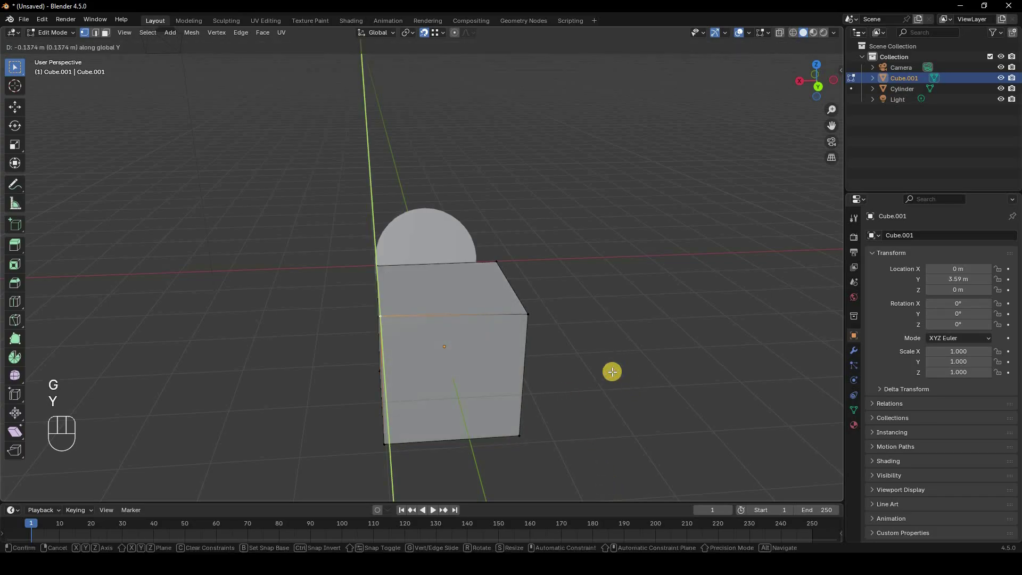
{"action": "key", "text": "g"}
{"action": "key", "text": "z"}
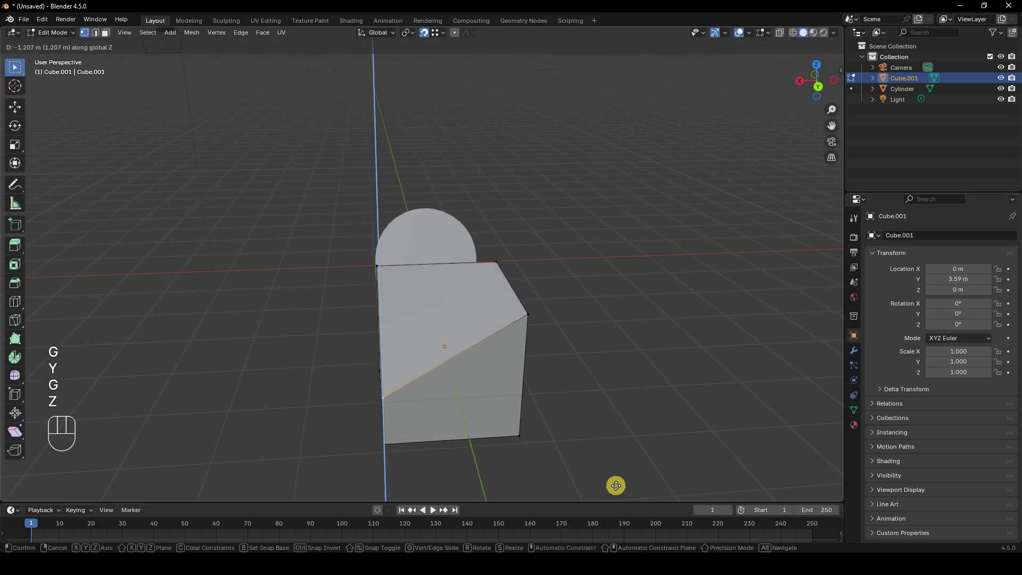
{"action": "left_click", "coordinate": [532, 337]}
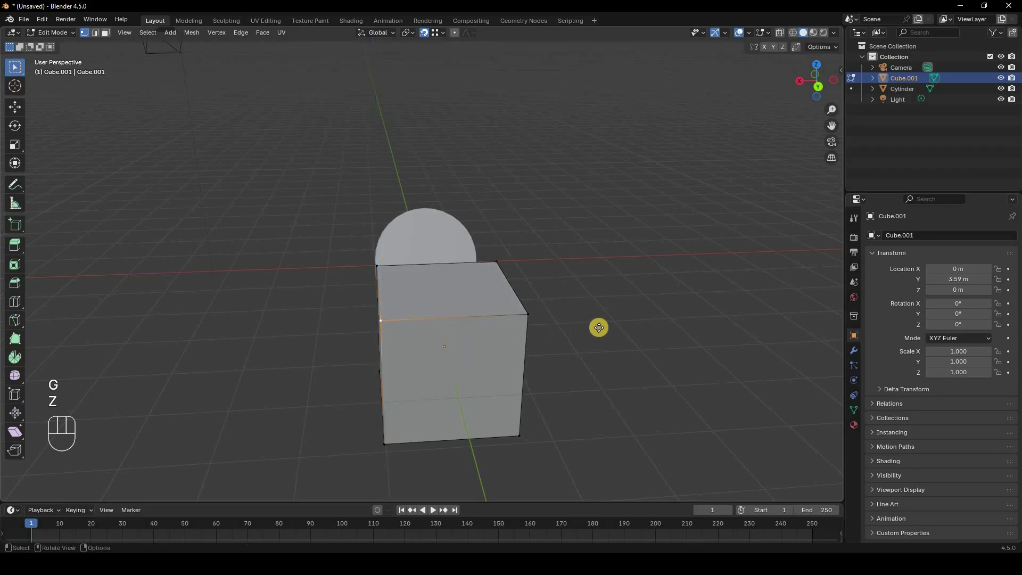
{"action": "key", "text": "g"}
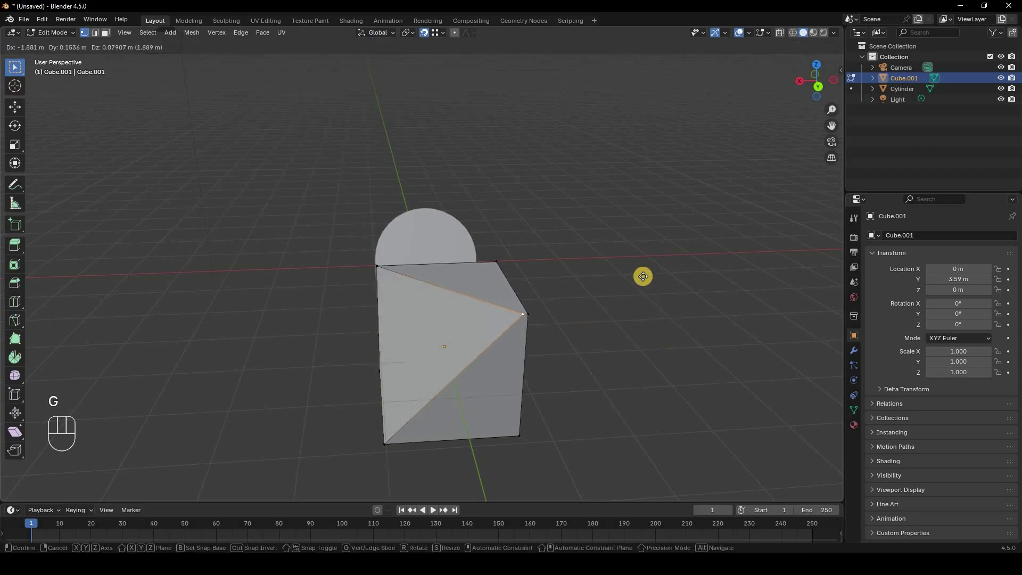
{"action": "right_click", "coordinate": [620, 288]}
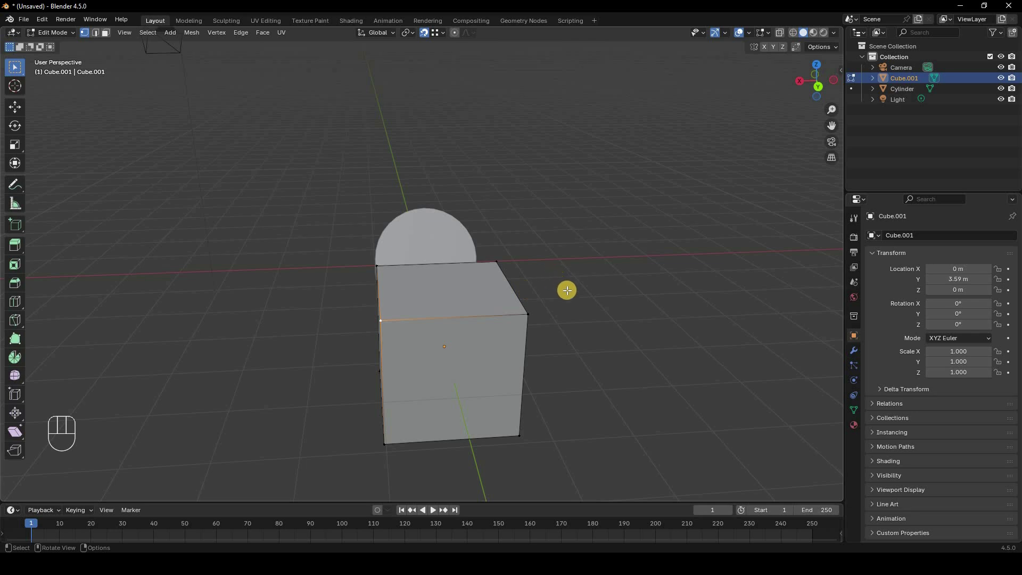
Step: Add the adjacent near upper corner vertex to the selection, merge both vertices At Center and undo the merge
{"action": "middle_click_drag", "start_coordinate": [550, 360], "coordinate": [458, 369]}
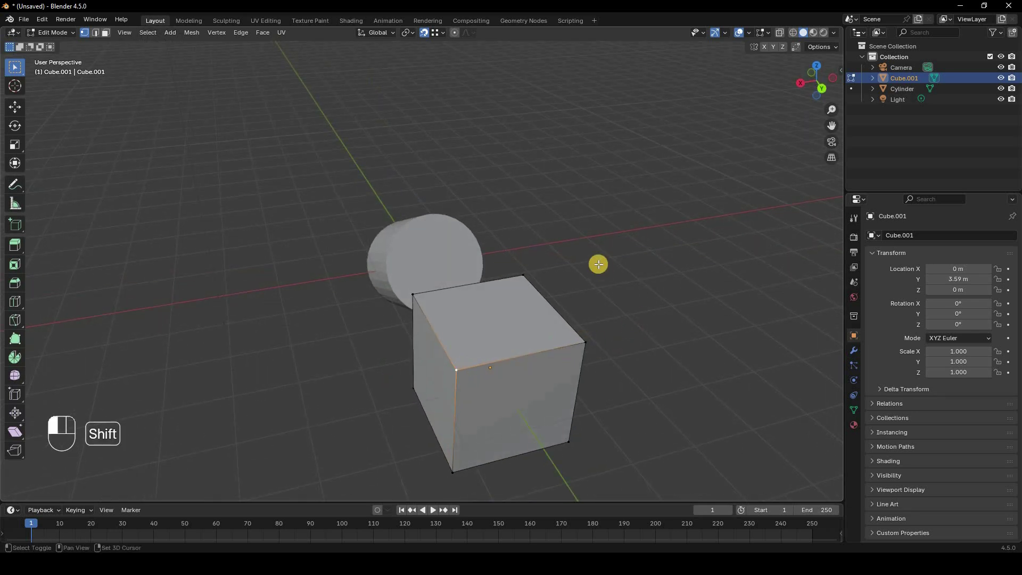
{"action": "key", "text": "m"}
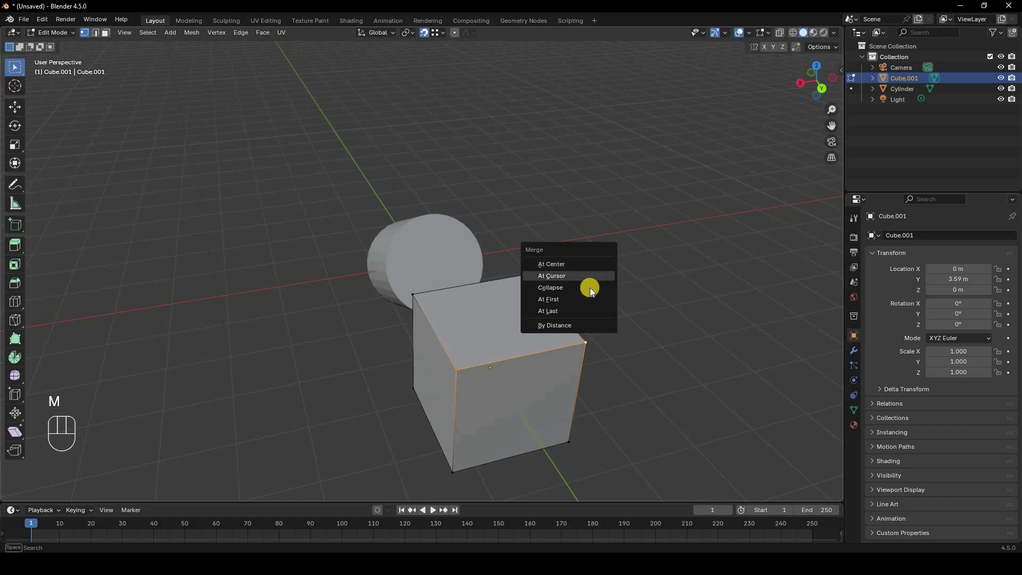
{"action": "left_click", "coordinate": [593, 267]}
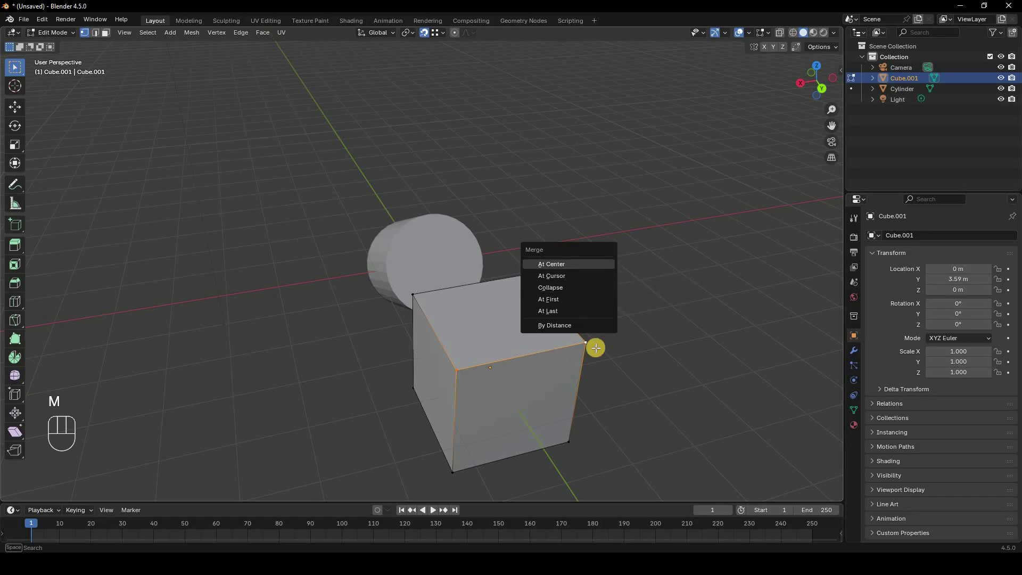
{"action": "middle_click_drag", "start_coordinate": [568, 329], "coordinate": [415, 330]}
{"action": "key", "text": "ctrl+z"}
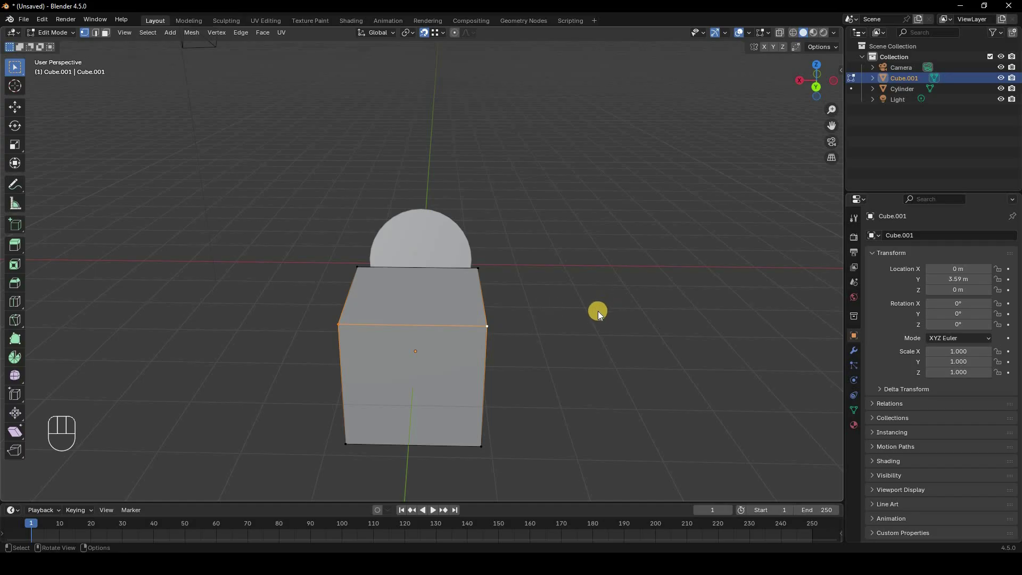
Step: Merge the two selected corner vertices At Last and undo the merge
{"action": "key", "text": "m"}
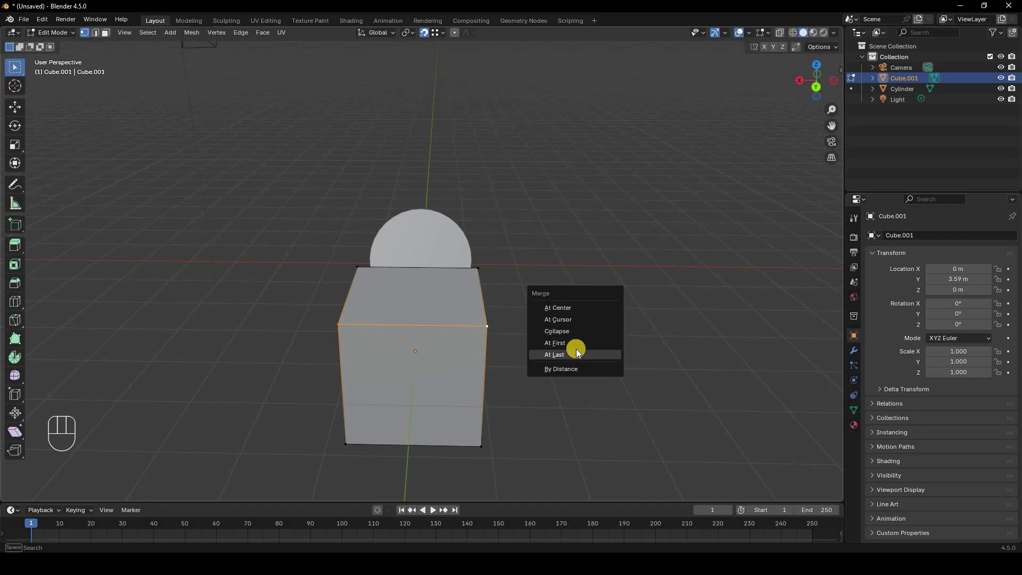
{"action": "key", "text": "Escape"}
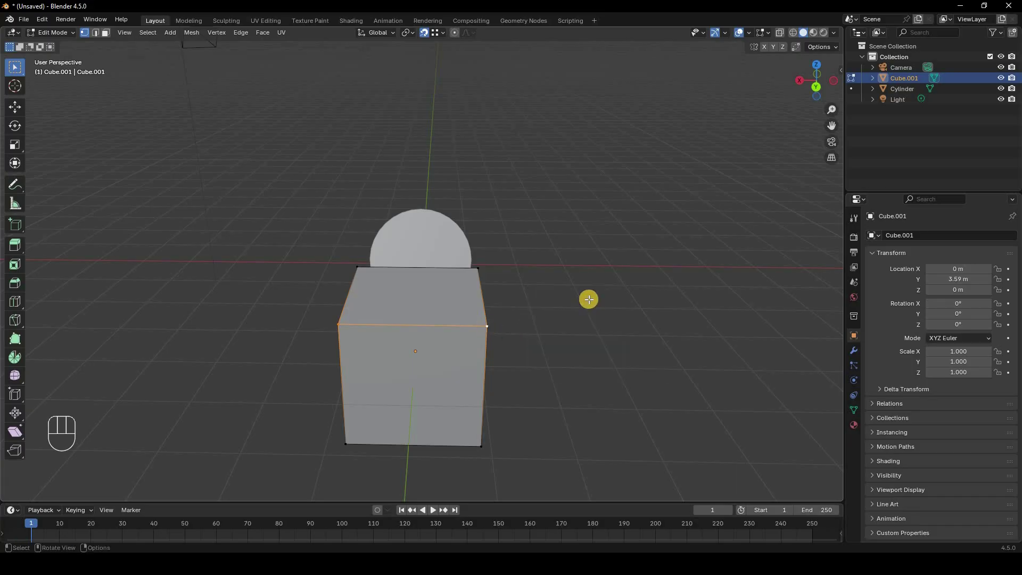
{"action": "key", "text": "m"}
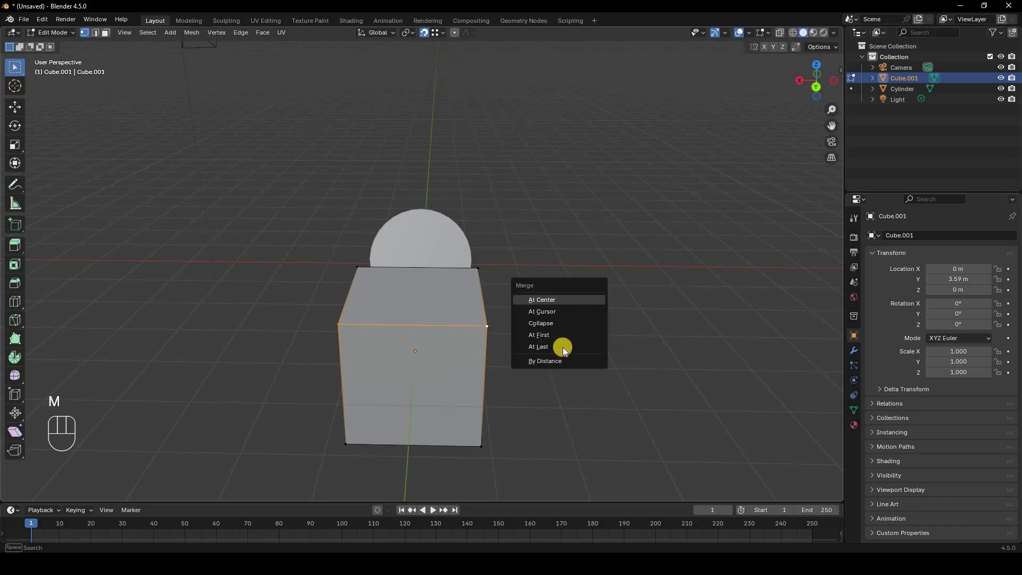
{"action": "left_click", "coordinate": [561, 347]}
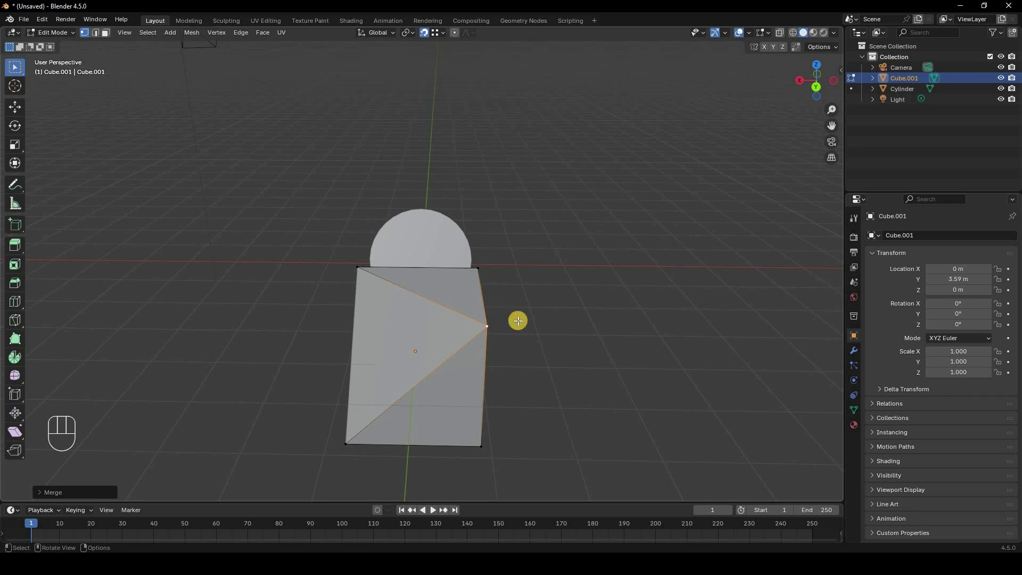
{"action": "key", "text": "ctrl+z"}
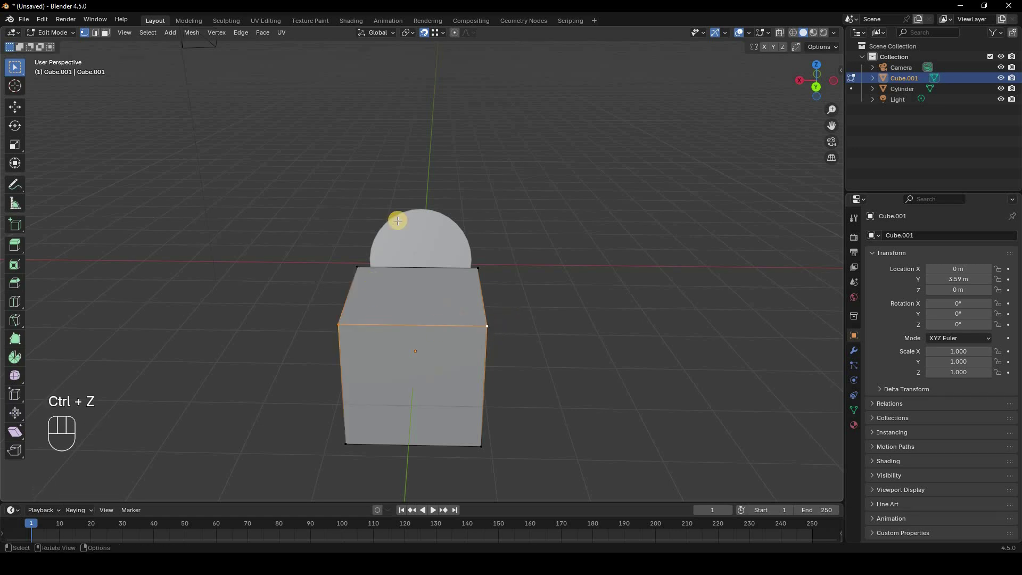
Step: Change the snap target to Edge and select the cube's near upper edge in edge selection mode
{"action": "left_click", "coordinate": [440, 31]}
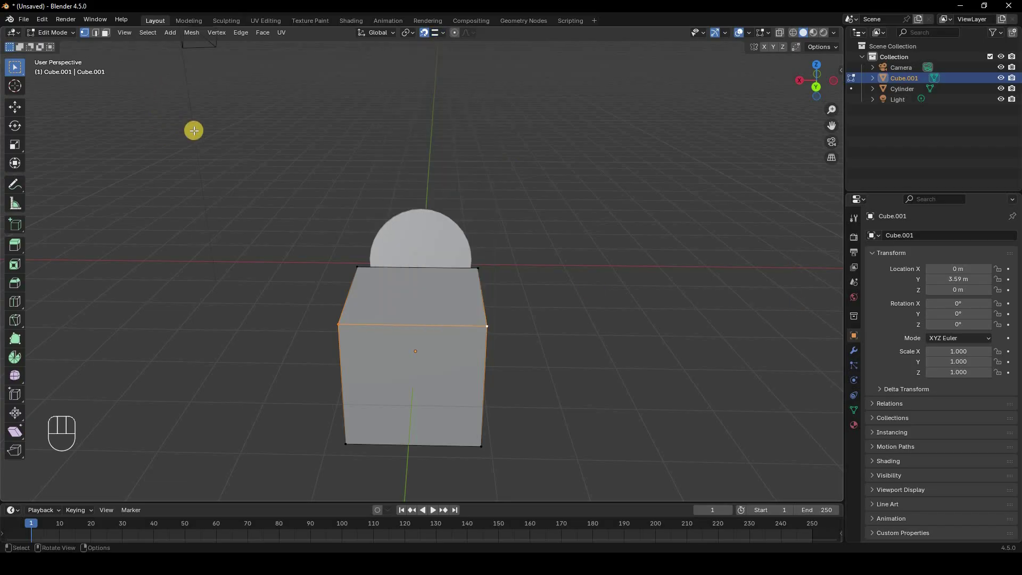
{"action": "key", "text": "2"}
{"action": "left_click", "coordinate": [430, 328]}
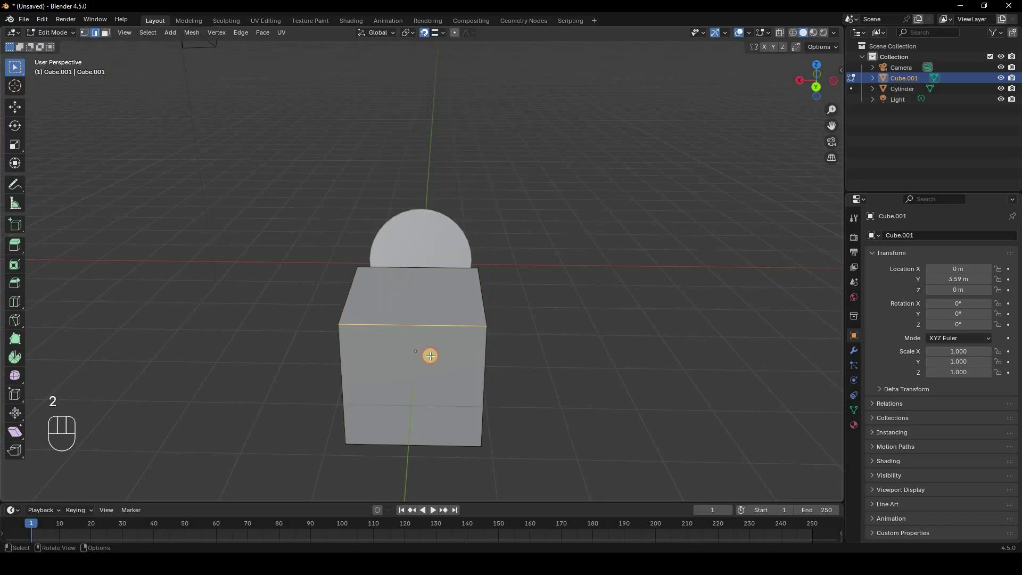
Step: Try moving the selected edge down onto the cube's lower edge with edge snapping, cancelling the move
{"action": "middle_click_drag", "start_coordinate": [755, 336], "coordinate": [665, 340]}
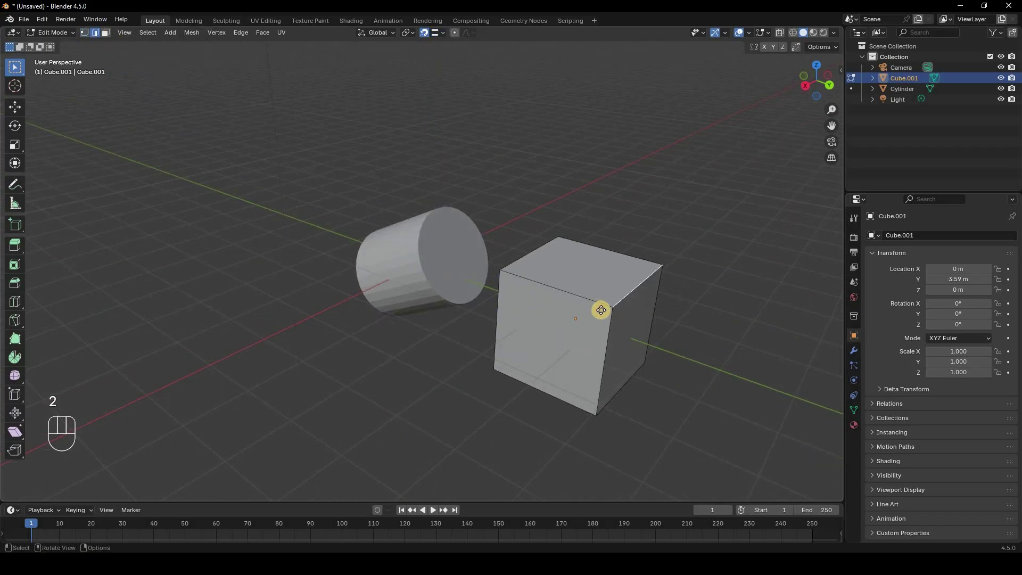
{"action": "key", "text": "g"}
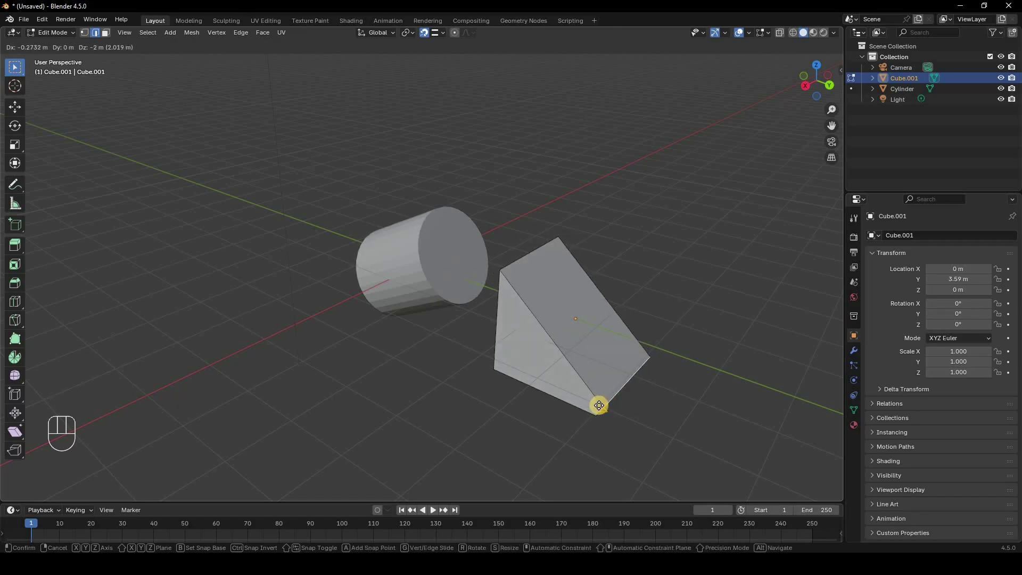
{"action": "right_click", "coordinate": [436, 33]}
Step: Try making snapping affect Scale in the snap settings, restoring it to affect Move only
{"action": "left_click", "coordinate": [437, 33]}
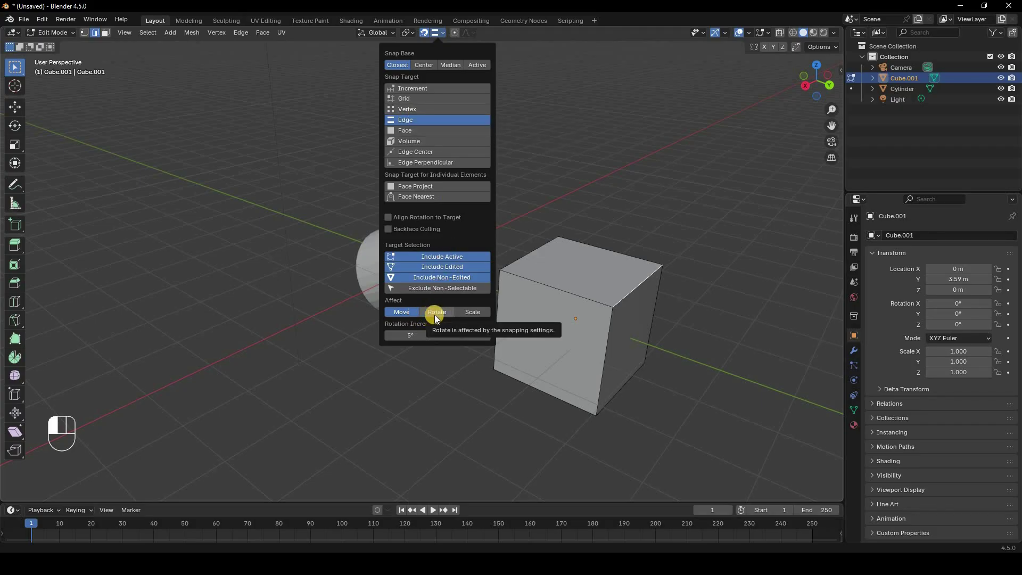
{"action": "left_click", "coordinate": [474, 312]}
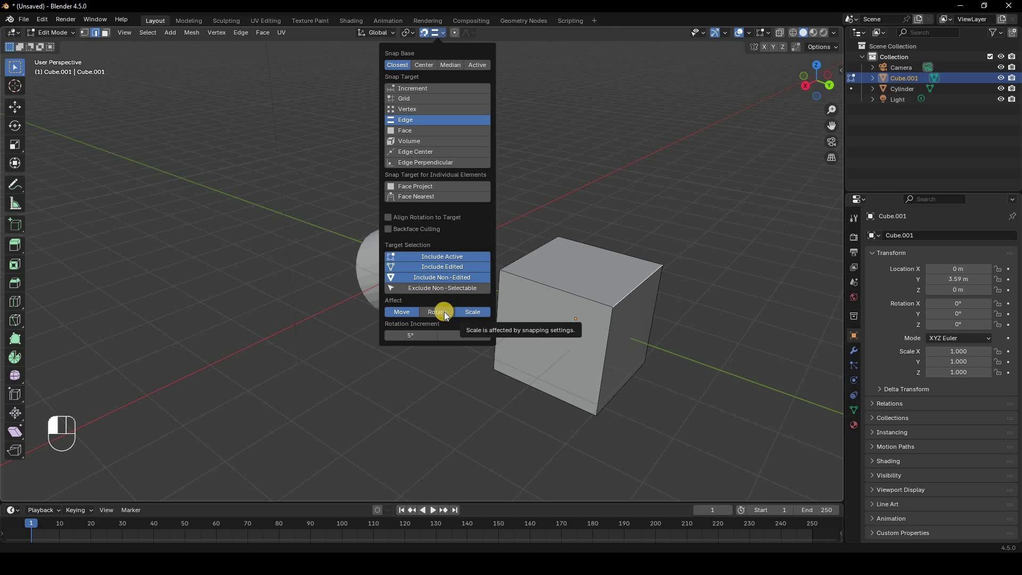
{"action": "left_click_drag", "start_coordinate": [405, 313], "coordinate": [461, 314]}
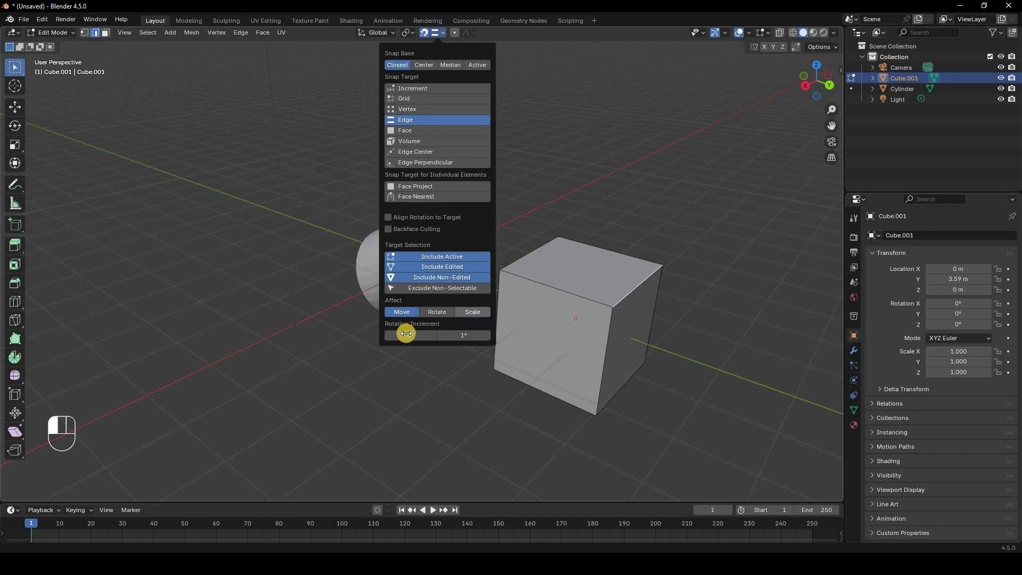
{"action": "left_click", "coordinate": [470, 313]}
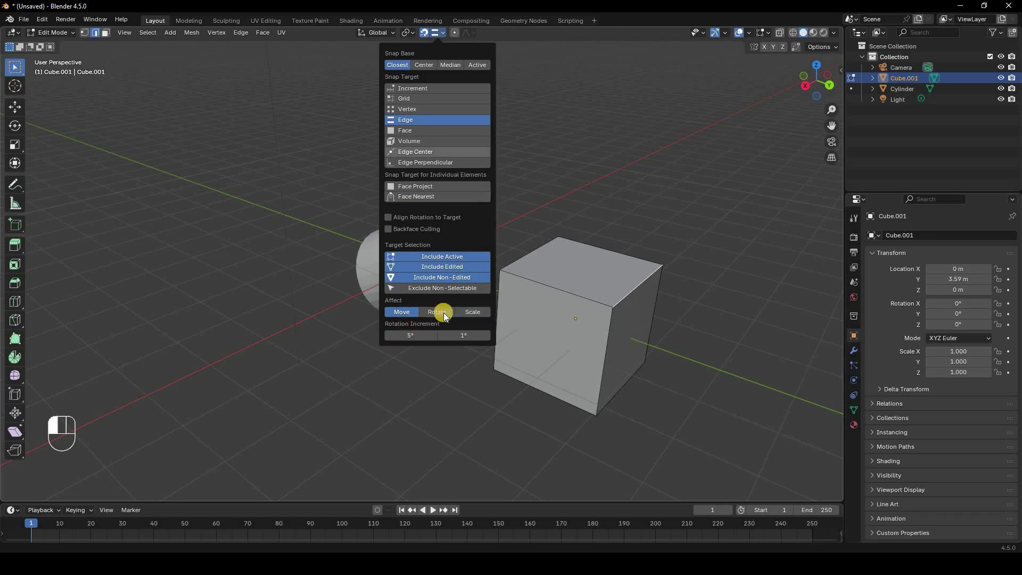
{"action": "left_click", "coordinate": [413, 88]}
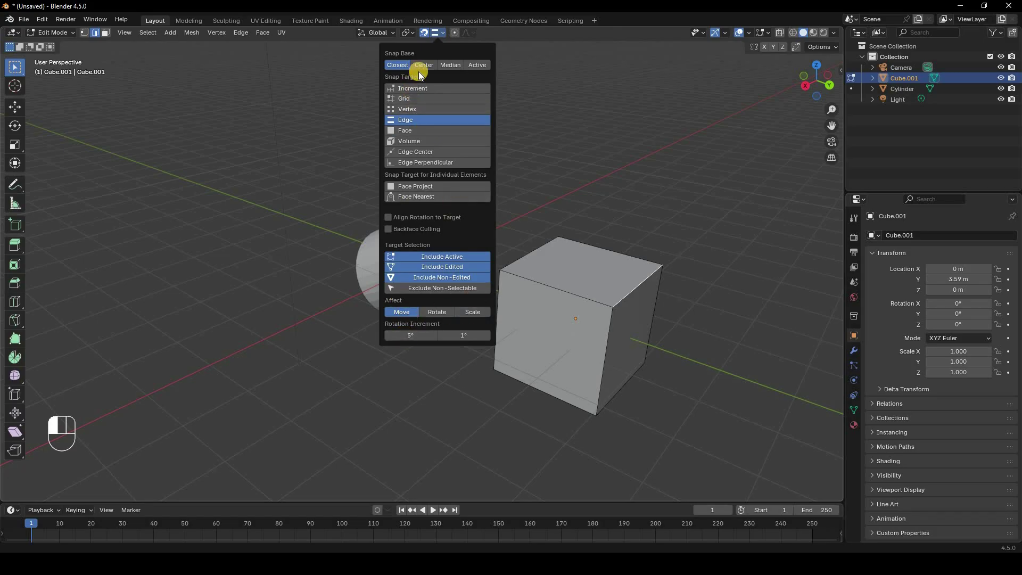
Step: Turn off snapping and switch the cube's mesh to vertex selection mode
{"action": "left_click", "coordinate": [426, 35]}
{"action": "left_click", "coordinate": [452, 34]}
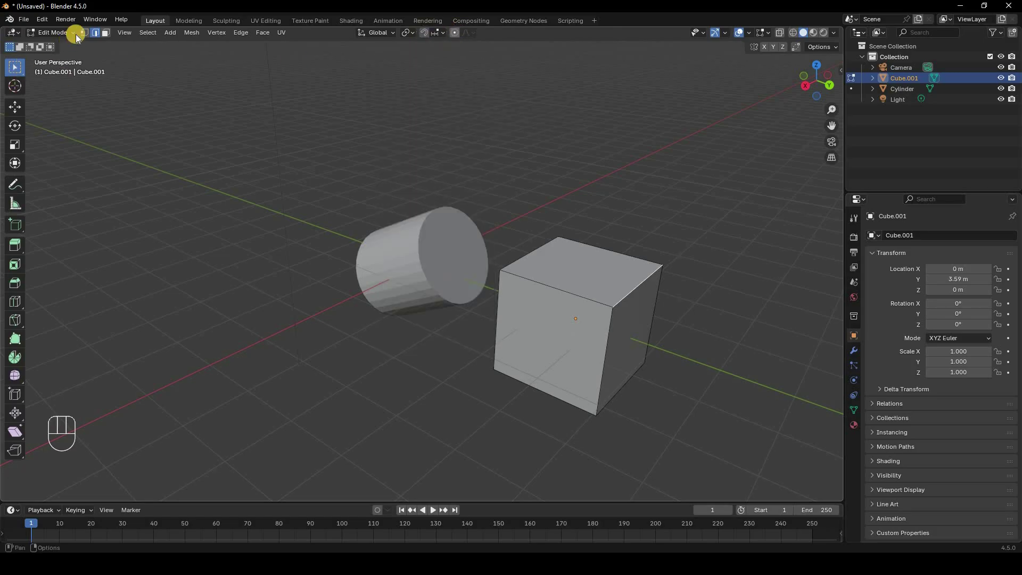
{"action": "key", "text": "1"}
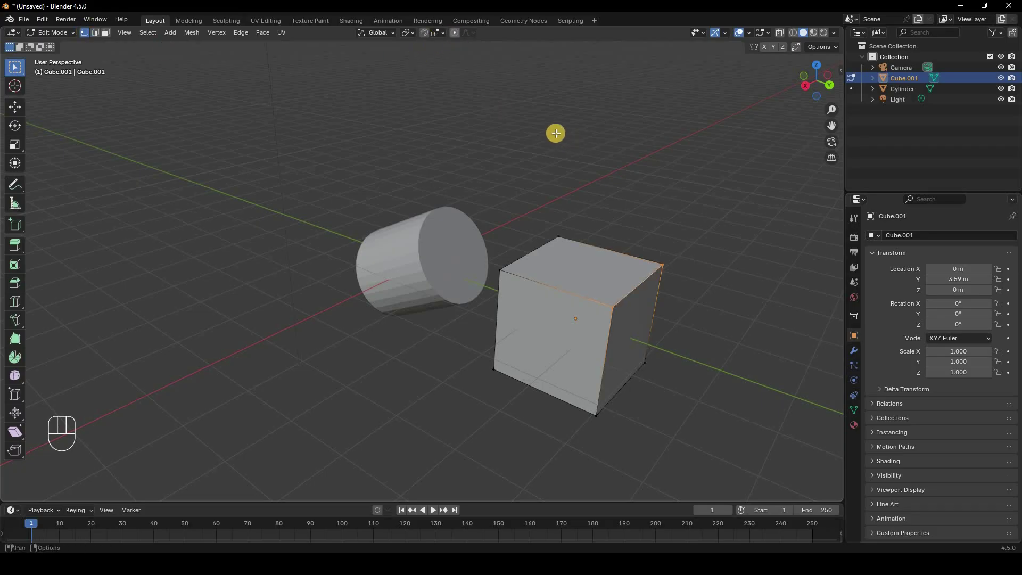
Step: Turn on proportional editing and open its falloff options
{"action": "key", "text": "o"}
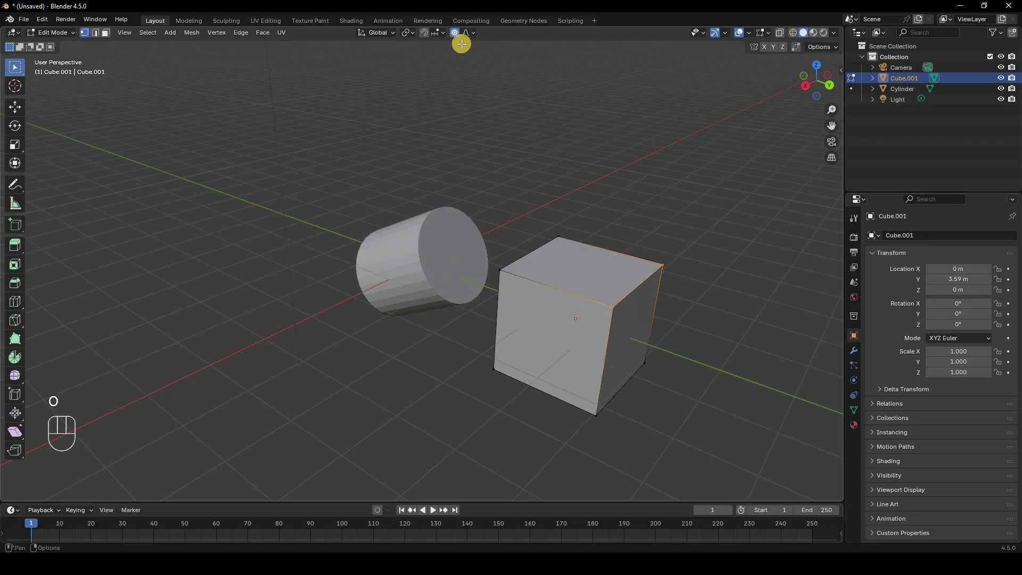
{"action": "key", "text": "o"}
{"action": "key", "text": "o"}
{"action": "left_click", "coordinate": [467, 33]}
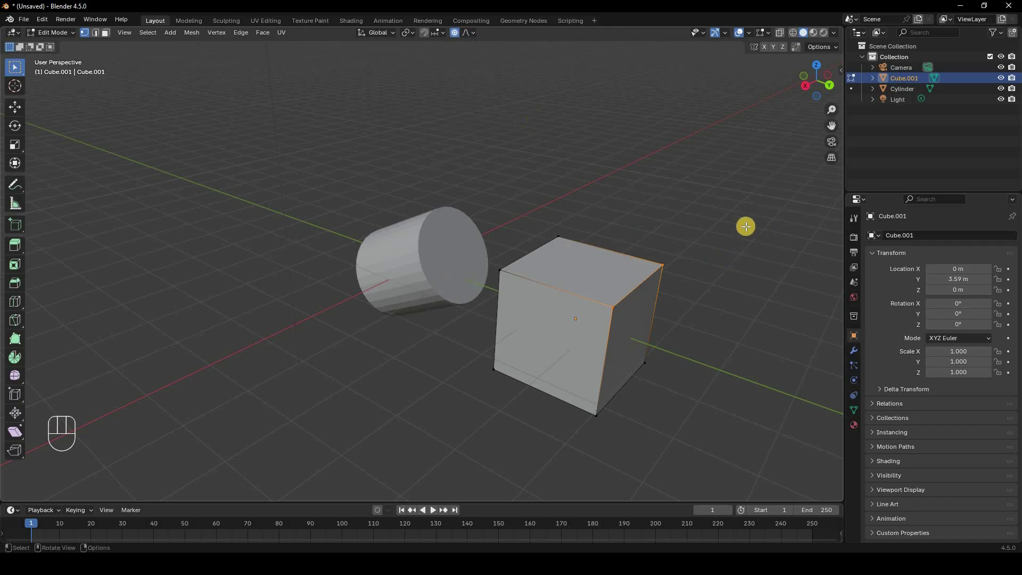
Step: Subdivide the entire cube mesh twice and select a single vertex at one of its upper corners
{"action": "key", "text": "a"}
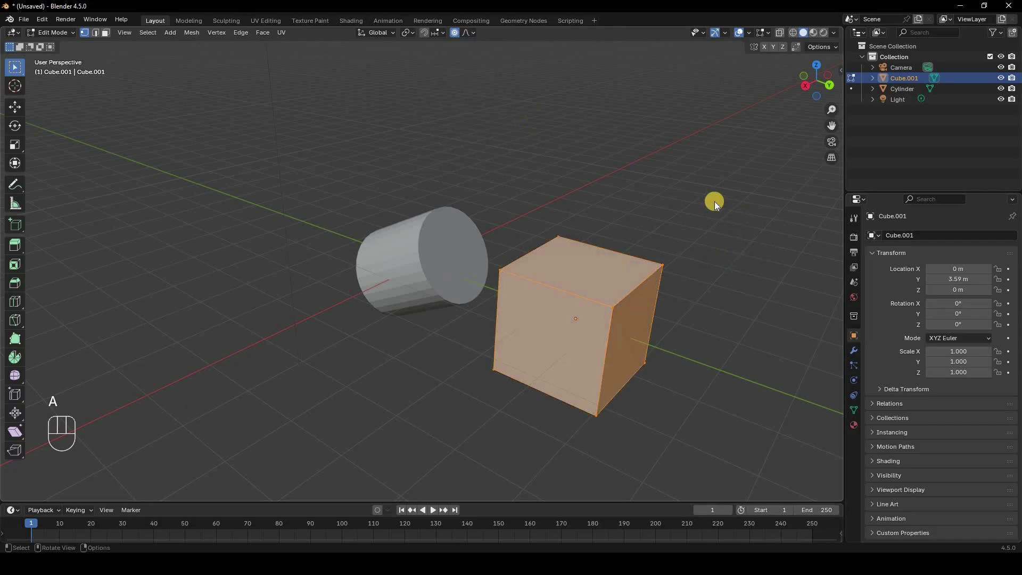
{"action": "right_click", "coordinate": [714, 201]}
{"action": "left_click", "coordinate": [714, 201]}
{"action": "right_click", "coordinate": [714, 201]}
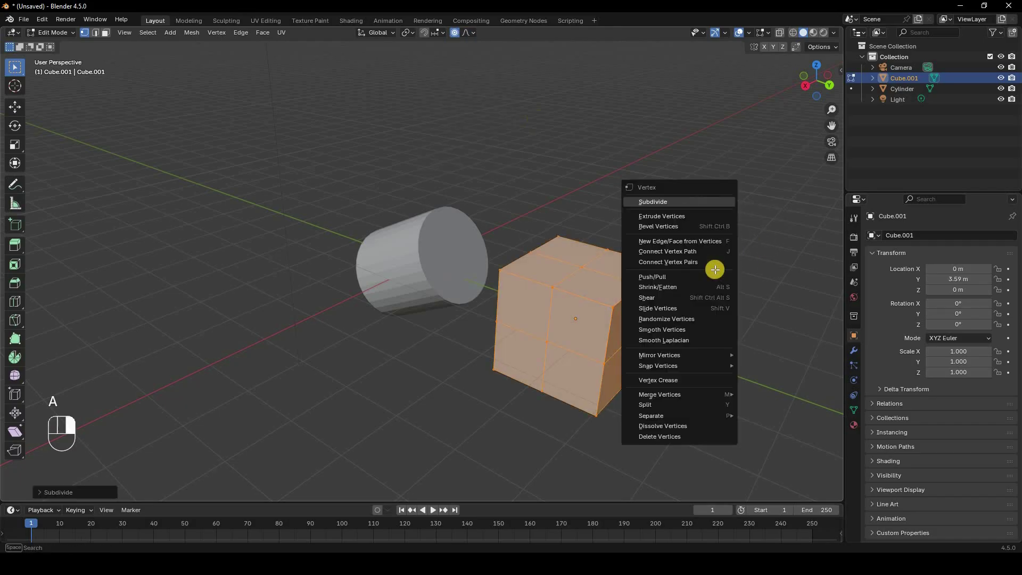
{"action": "left_click", "coordinate": [692, 203]}
{"action": "left_click", "coordinate": [675, 264]}
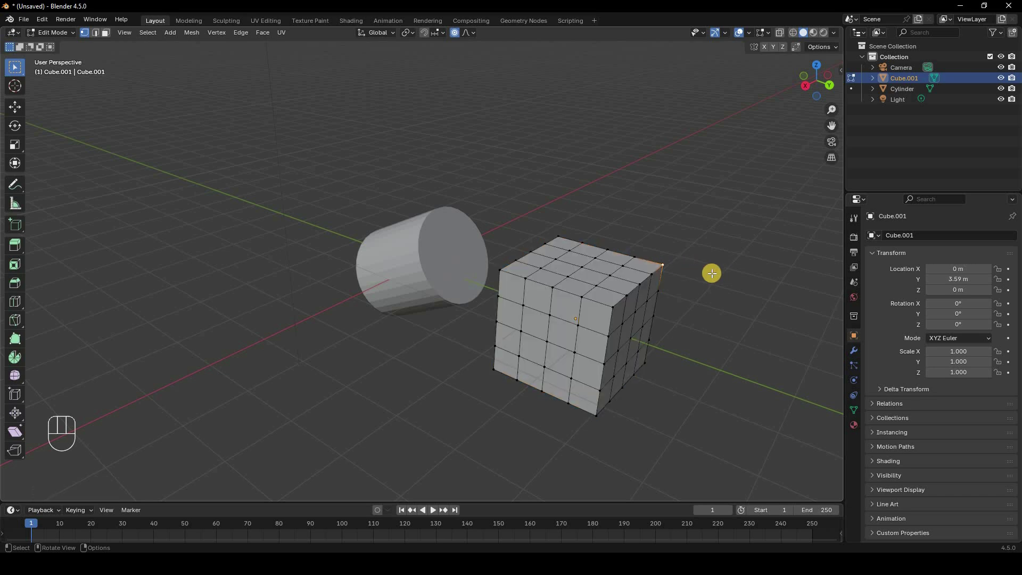
Step: Try moving the selected corner vertex with smooth proportional falloff, enlarging the influence radius to about 2.85 m
{"action": "middle_click_drag", "start_coordinate": [696, 278], "coordinate": [693, 277]}
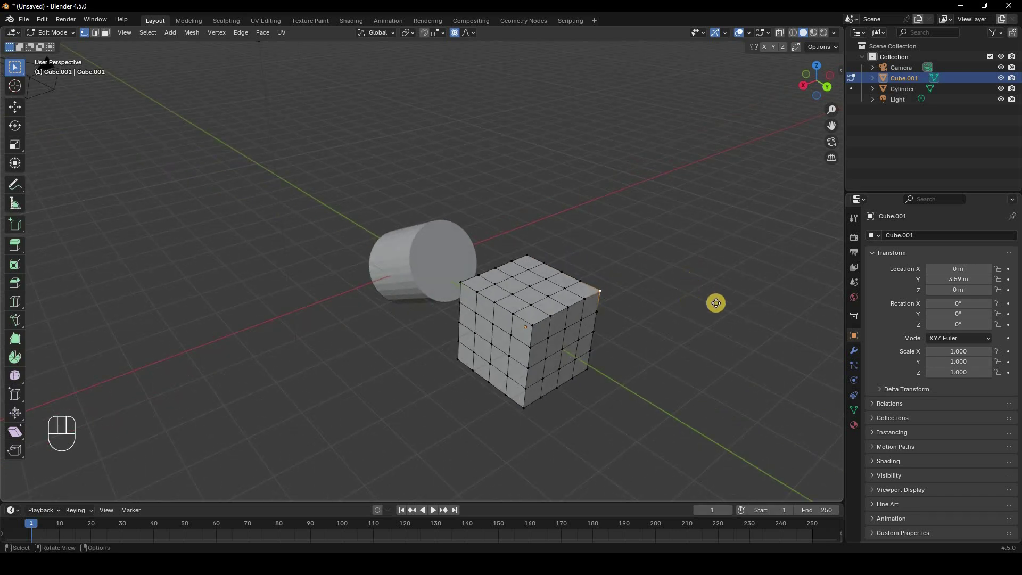
{"action": "key", "text": "g"}
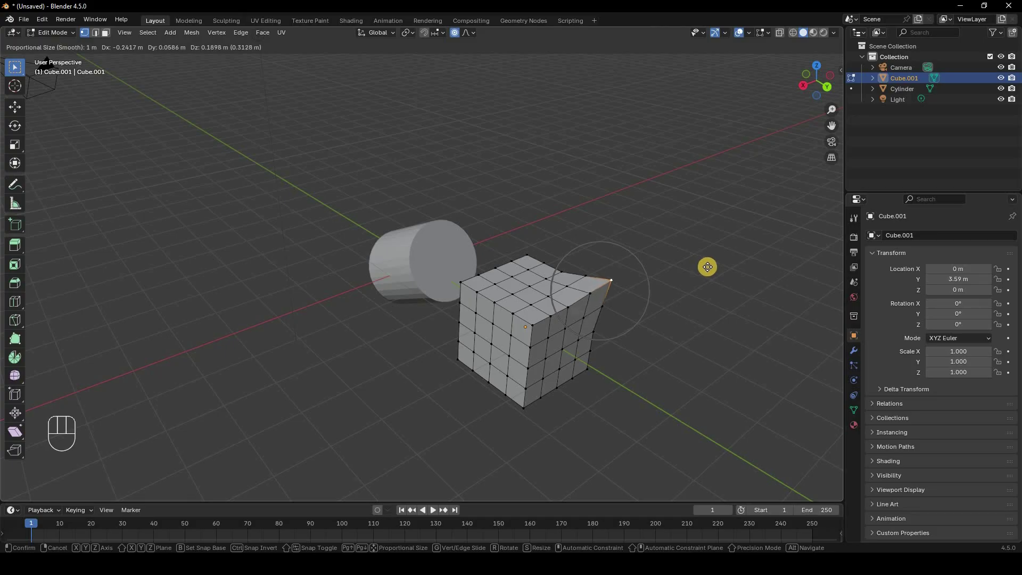
{"action": "scroll", "coordinate": [713, 266], "scroll_direction": "down", "scroll_amount": 5}
{"action": "scroll", "coordinate": [708, 303], "scroll_direction": "down", "scroll_amount": 6}
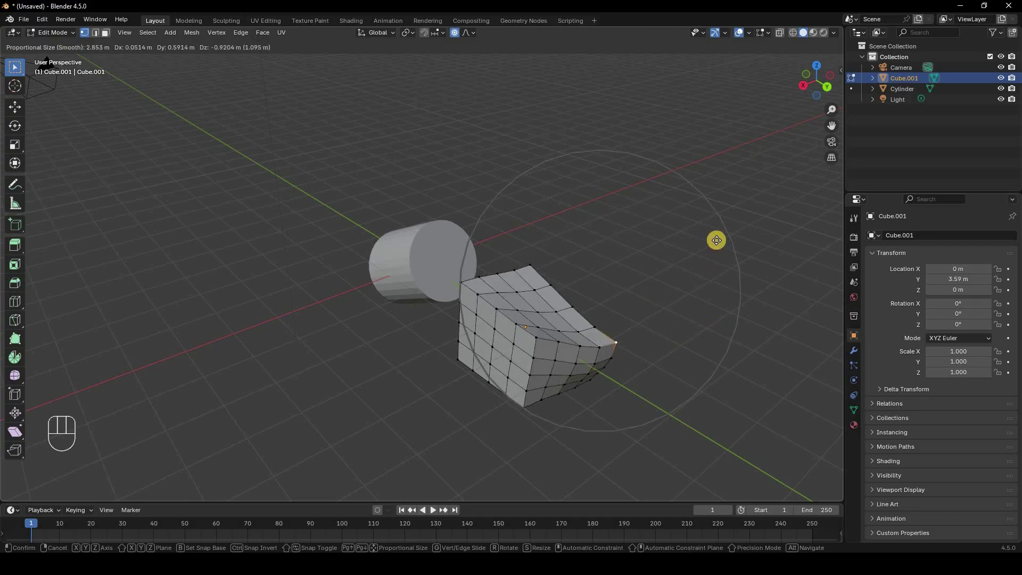
{"action": "right_click", "coordinate": [682, 298]}
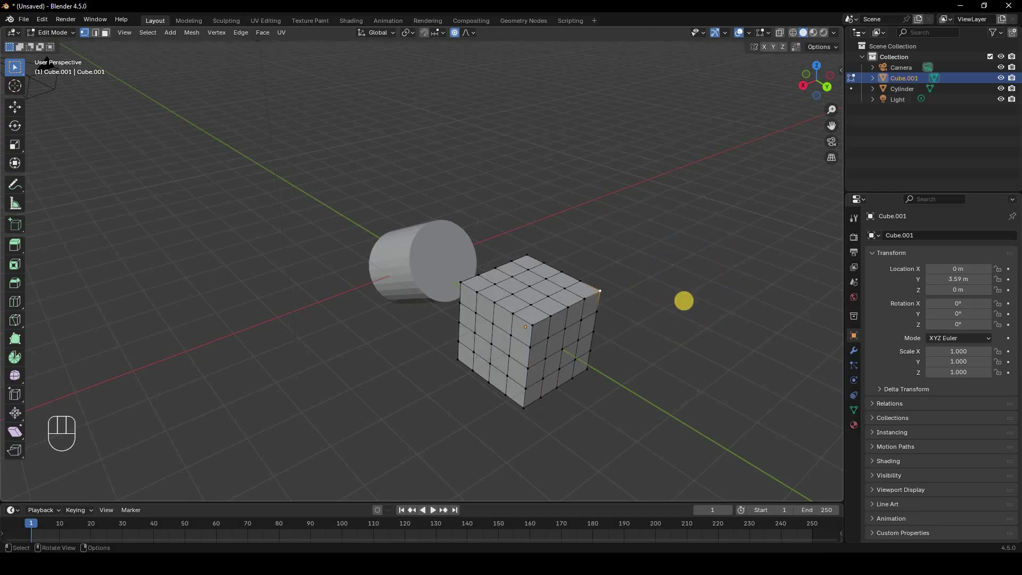
Step: Try rotating and scaling the corner vertex with proportional editing, cancelling both transforms, and return the cube to Object Mode
{"action": "key", "text": "r"}
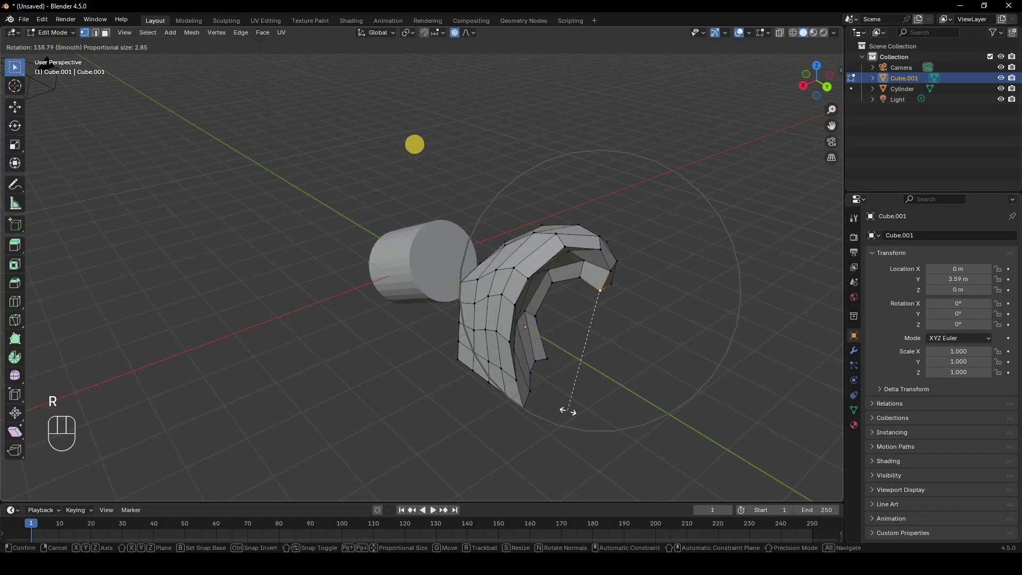
{"action": "right_click", "coordinate": [693, 349]}
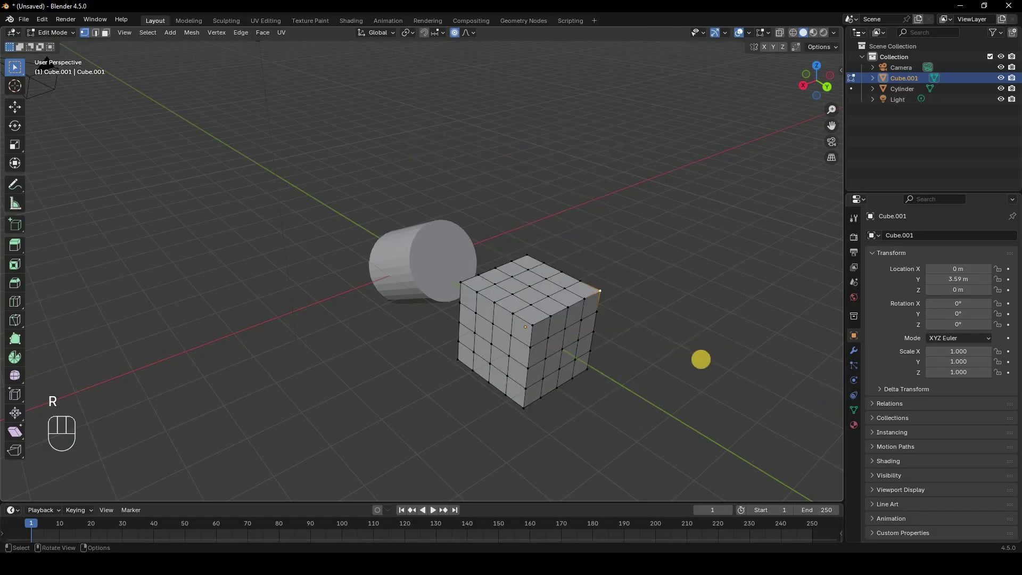
{"action": "key", "text": "s"}
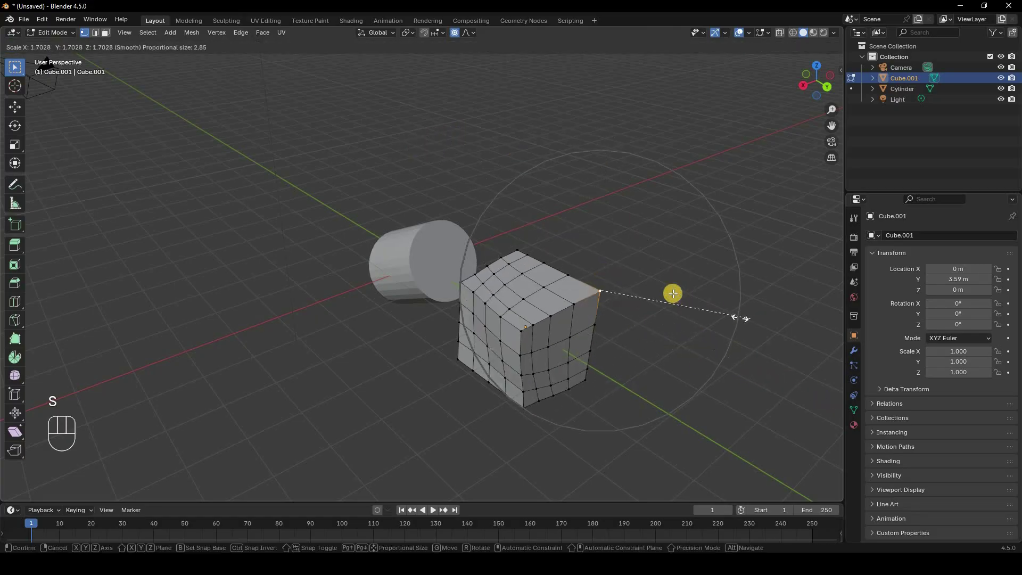
{"action": "right_click", "coordinate": [673, 293]}
{"action": "key", "text": "Tab"}
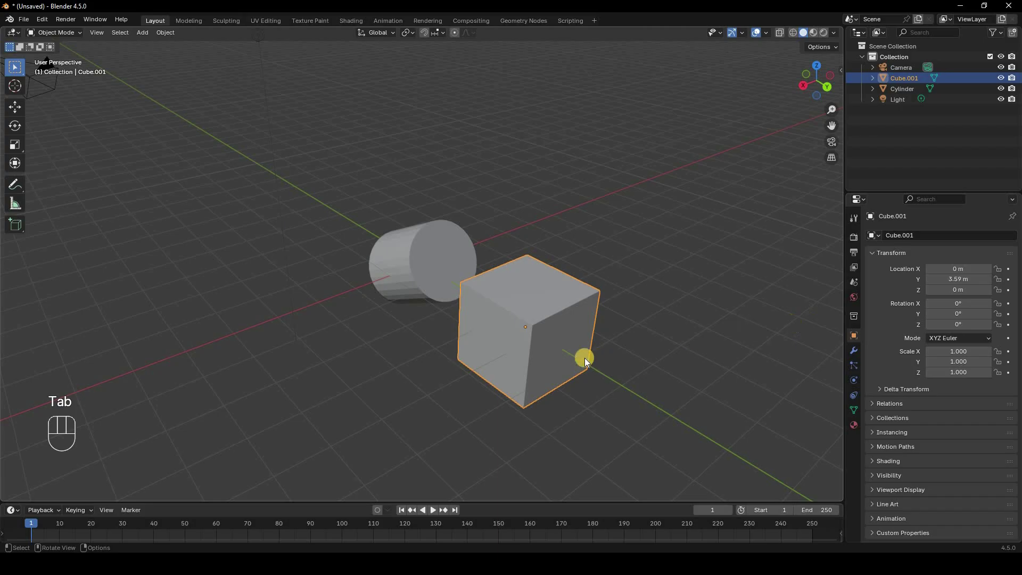